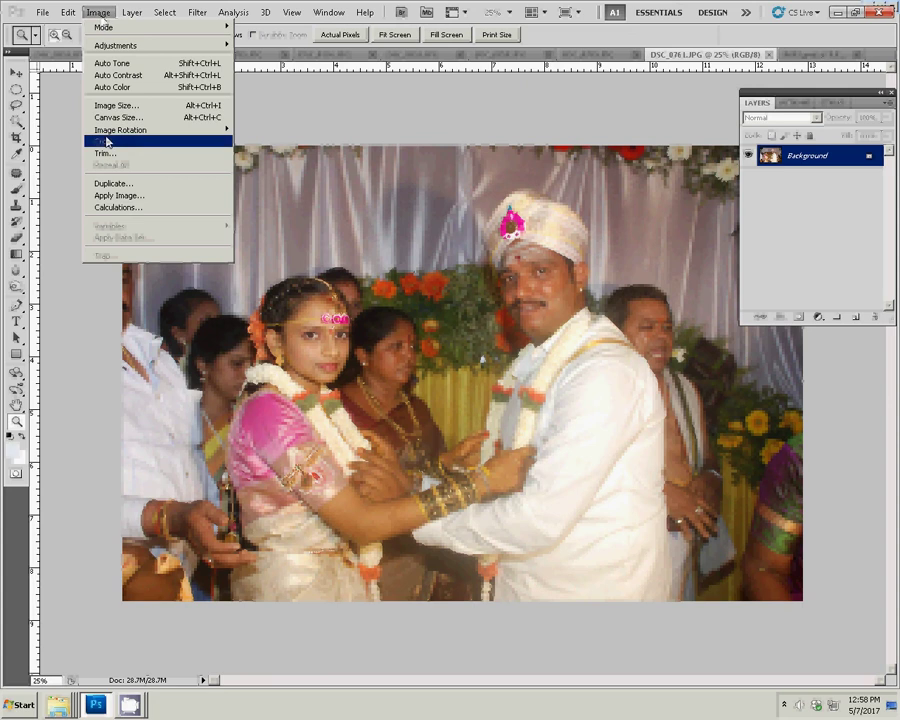
Resize DSC_0761.JPG to 8 inches wide (2400 × 1607 pixels)
left_click(216, 108)
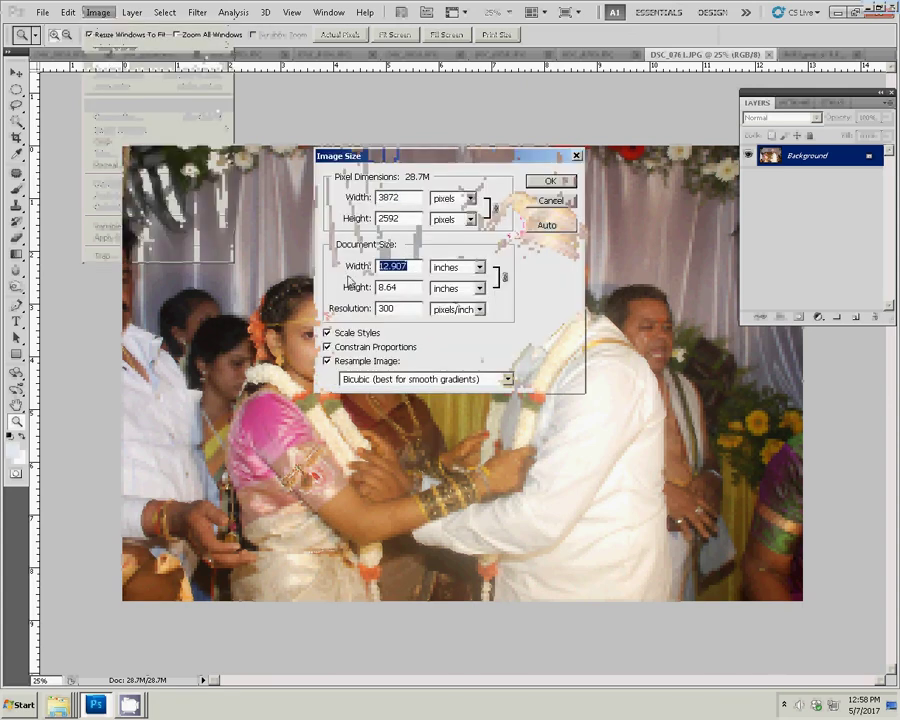
type("8")
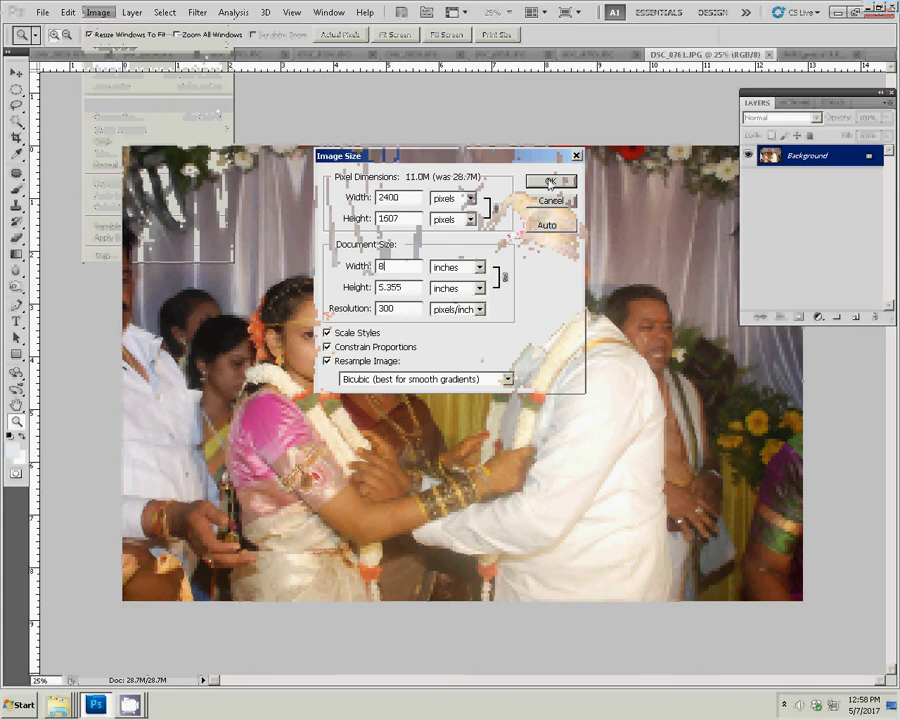
left_click(548, 182)
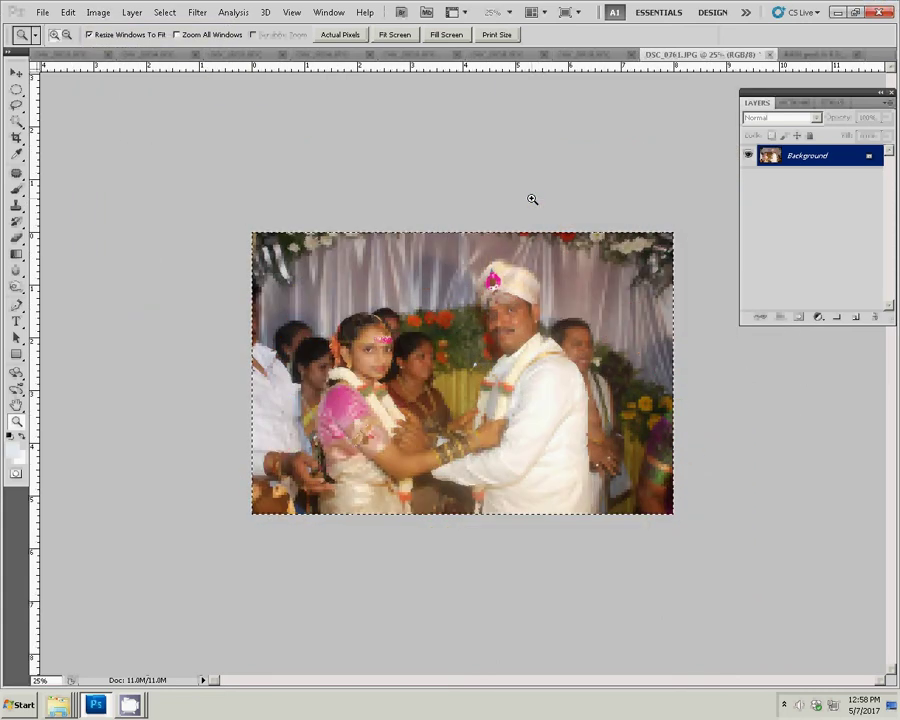
Cut the resized photo to the clipboard and close it without saving
key("BackSpace")
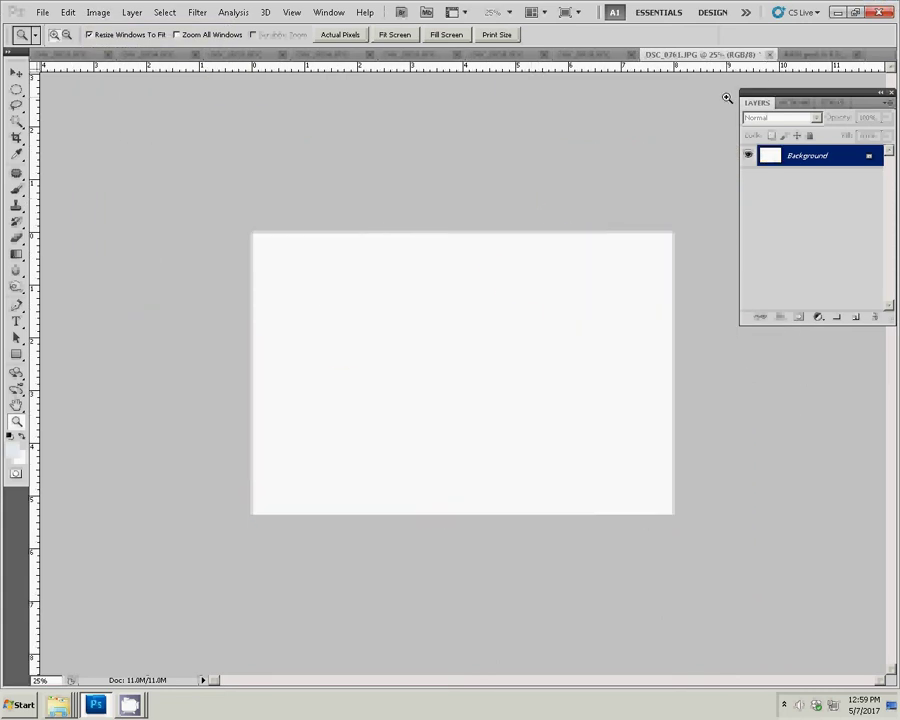
left_click(770, 54)
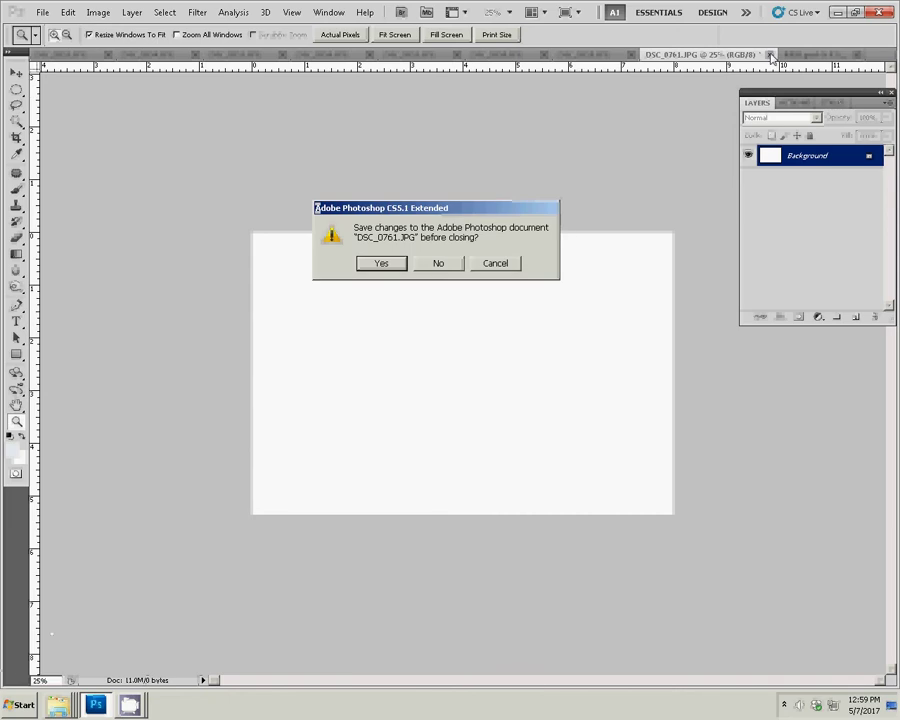
left_click(438, 263)
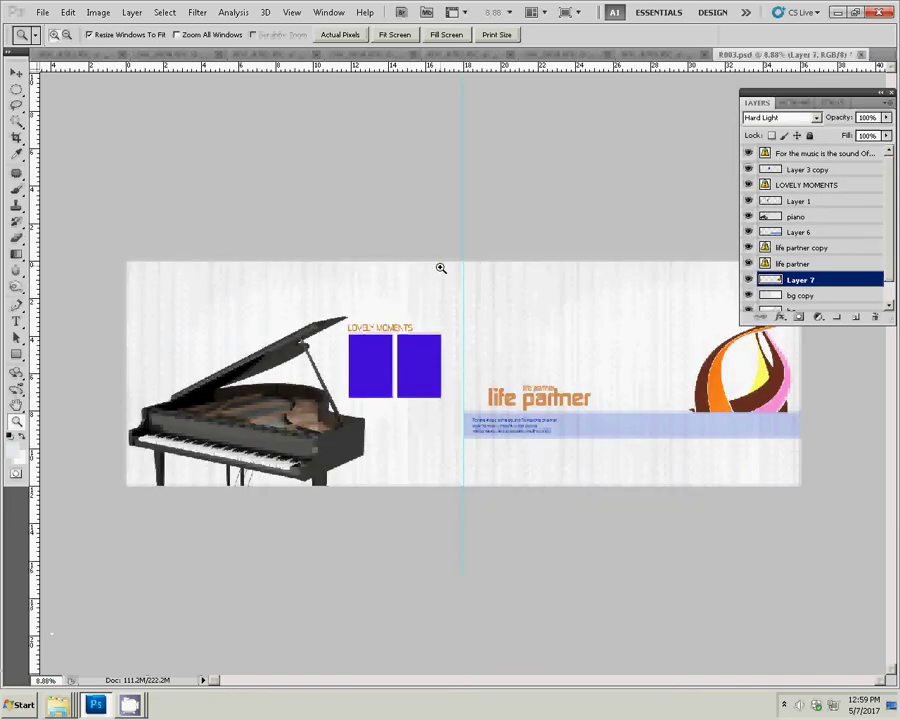
Paste the wedding photo onto new Layer 8 and position it top right, above the swirl graphic
key("ctrl+shift+alt+n")
key("ctrl+v")
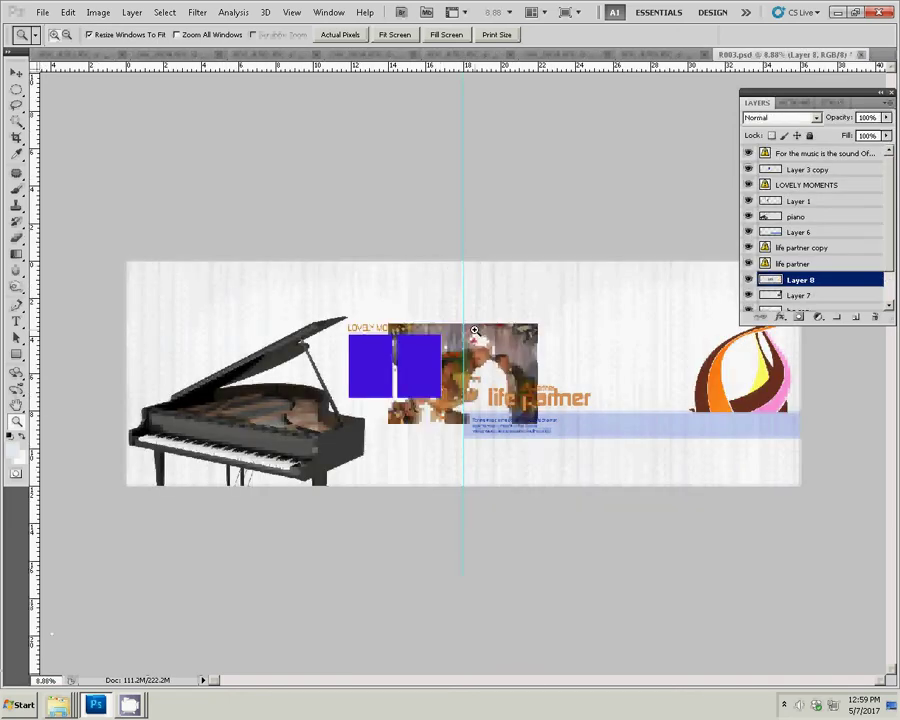
key("v")
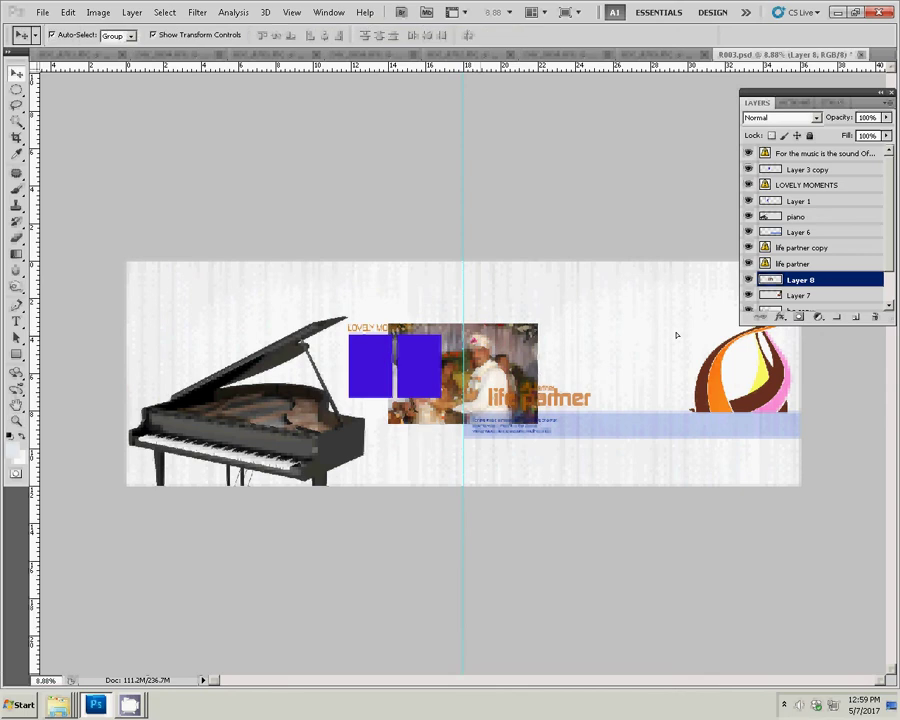
mouse_move(395, 363)
left_mouse_down()
mouse_move(621, 353)
mouse_move(642, 315)
mouse_move(698, 328)
left_mouse_up()
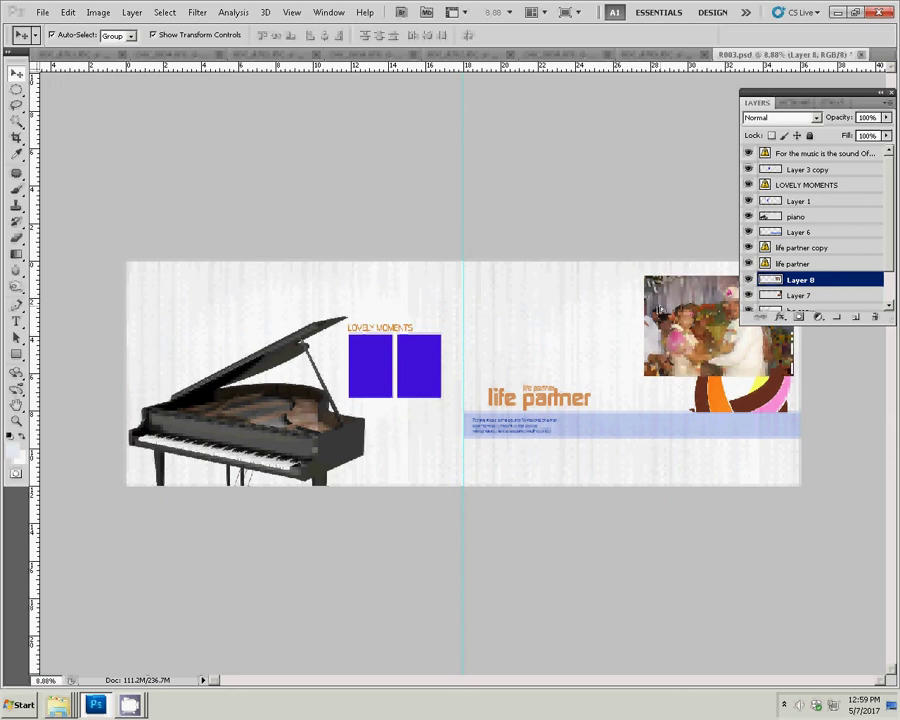
key("shift+Up")
key("shift+Up")
key("shift+Up")
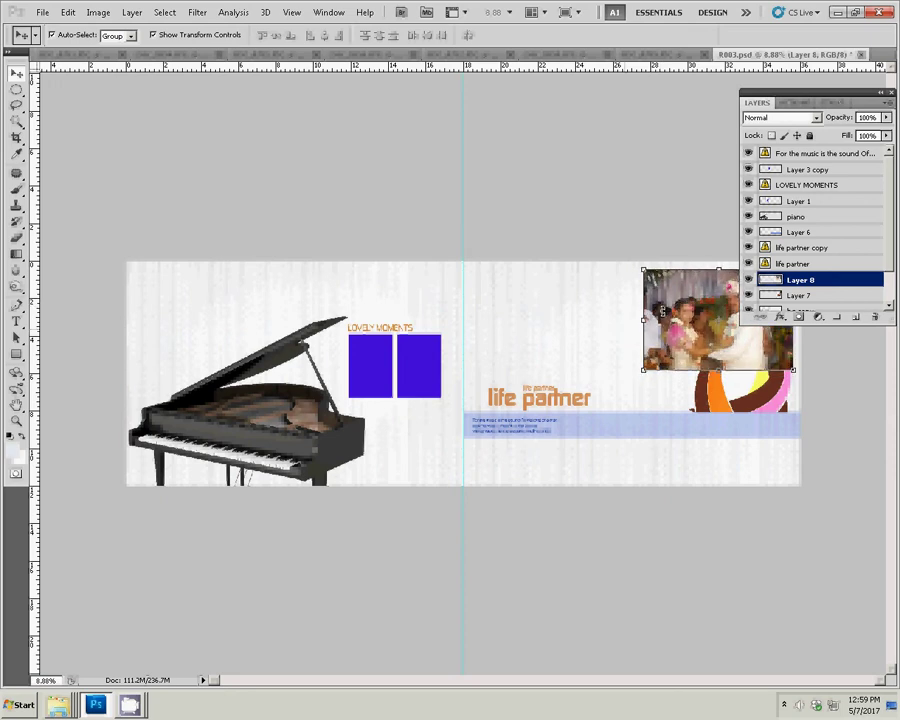
Resize DSC_0759.JPG to 8 inches wide, then close it without saving
left_click(663, 54)
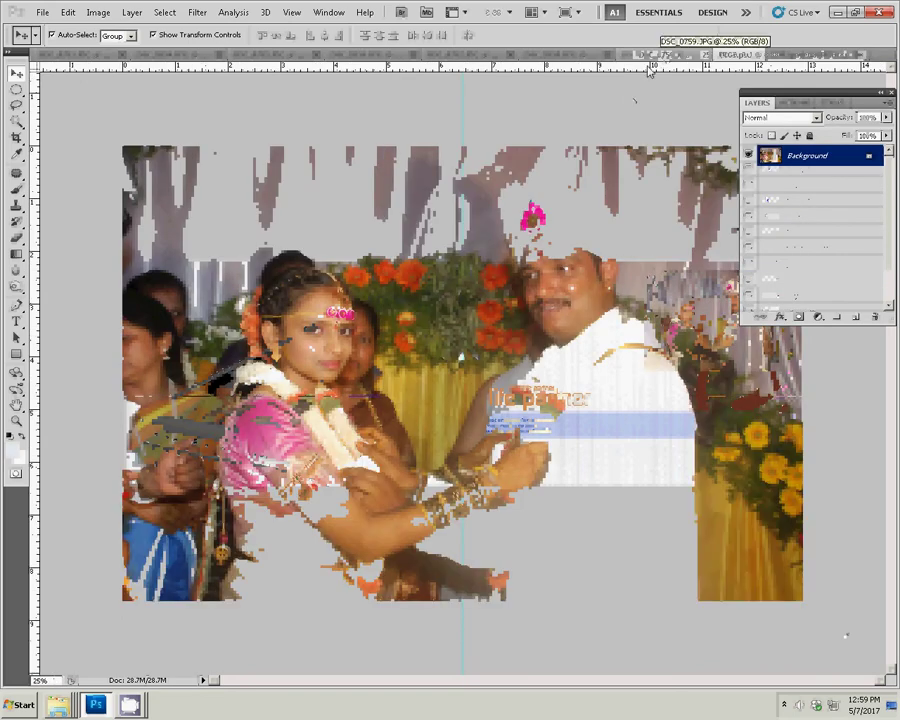
key("ctrl+alt+i")
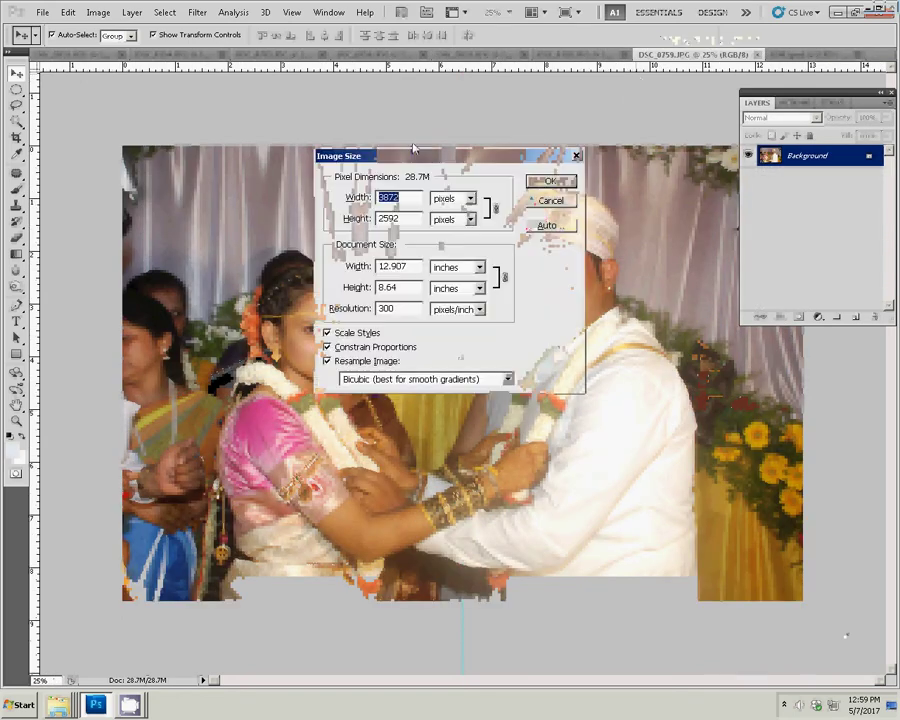
double_click(390, 266)
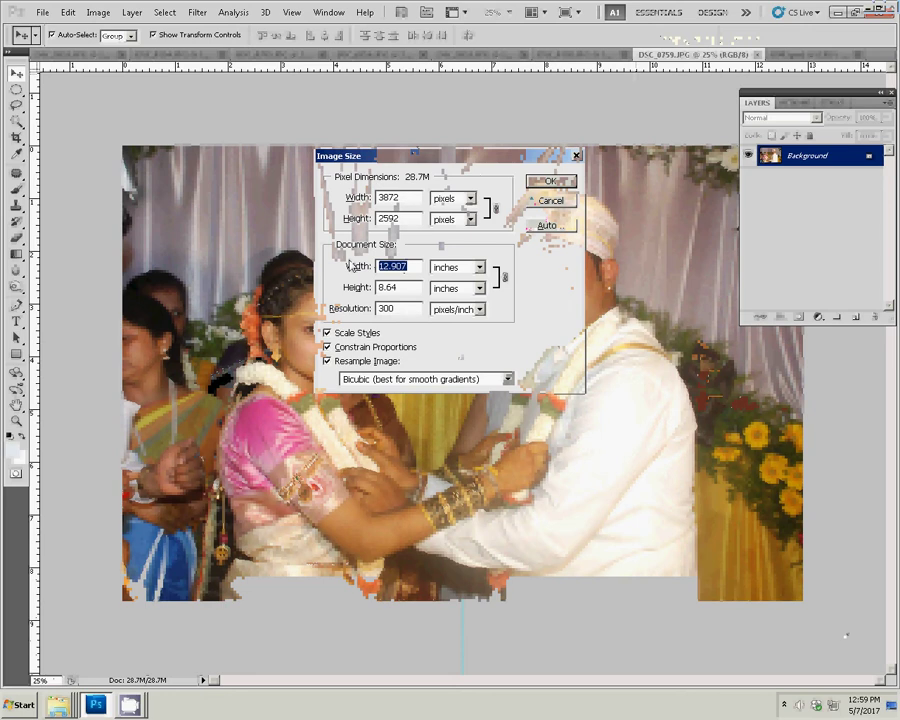
type("8")
left_click(539, 182)
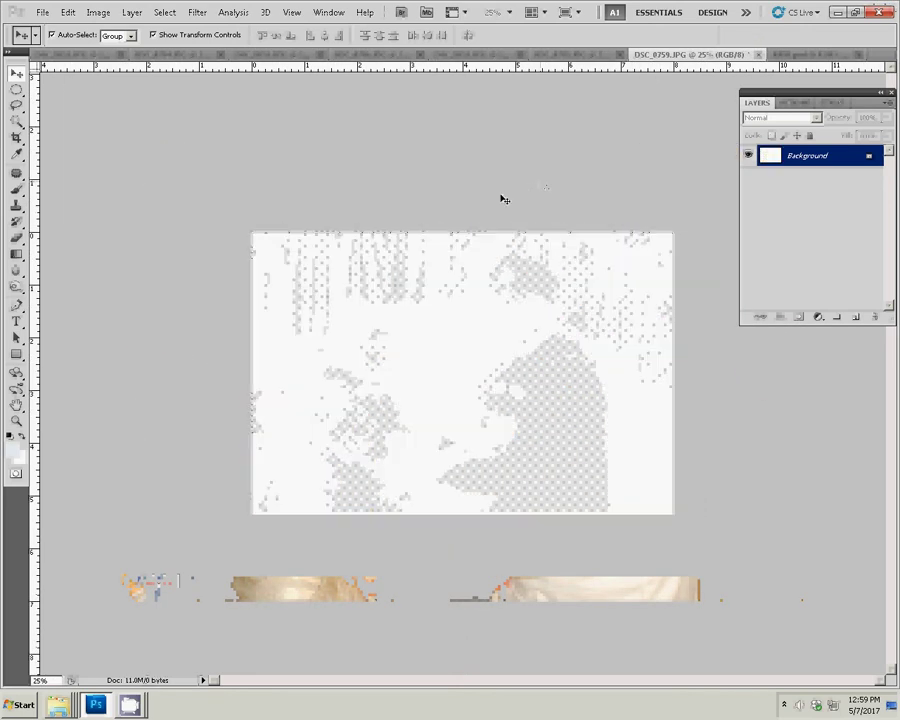
key("ctrl+w")
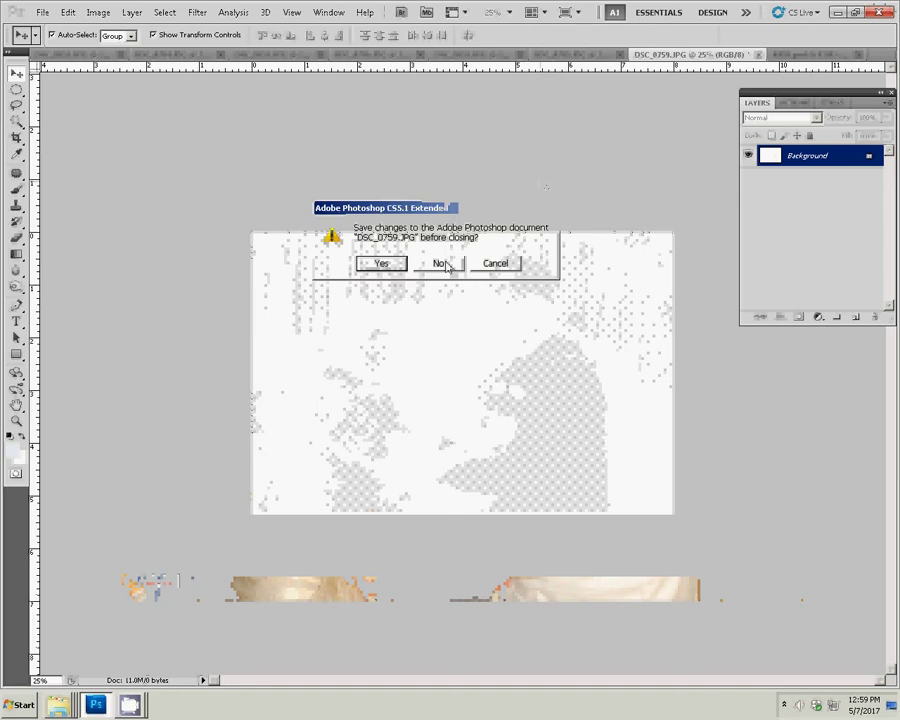
left_click(441, 263)
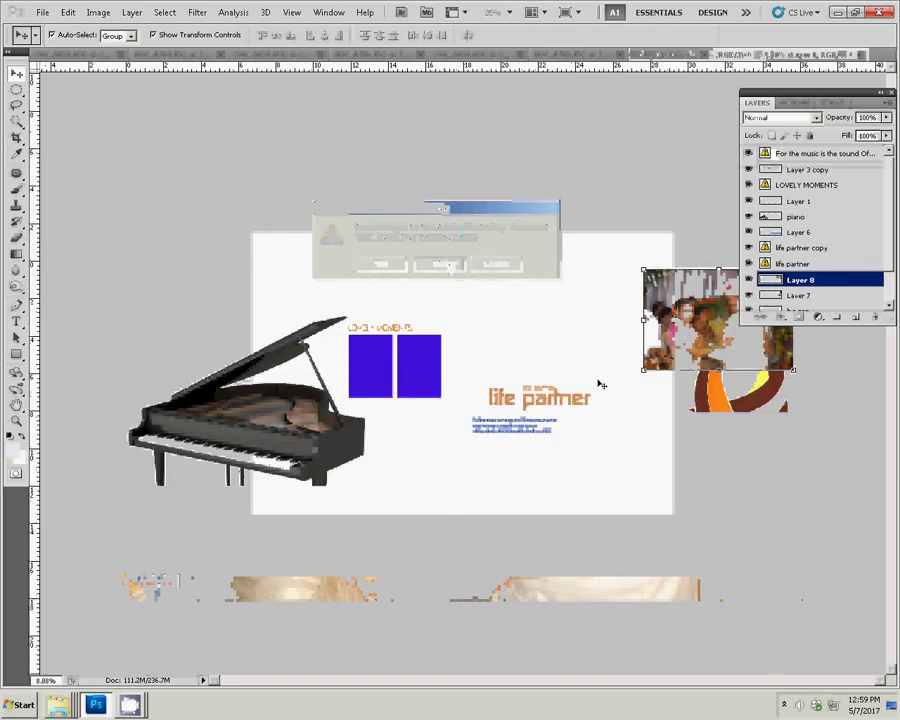
Paste the second photo as Layer 9 below the first, and move LOVELY MOMENTS to the top right
key("ctrl+v")
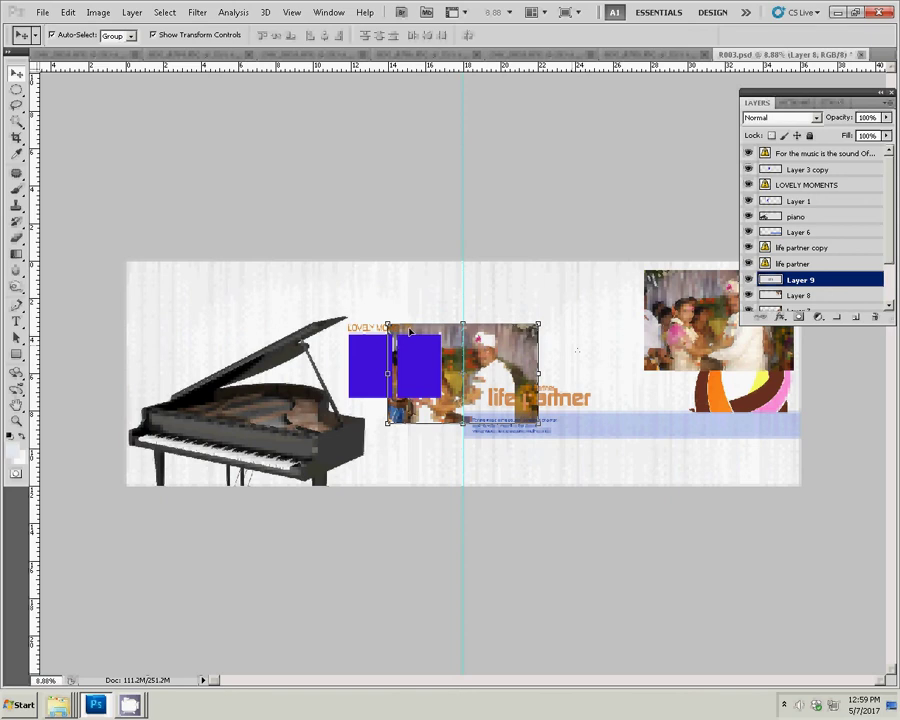
mouse_move(409, 333)
left_mouse_down()
mouse_move(646, 377)
mouse_move(537, 278)
left_mouse_up()
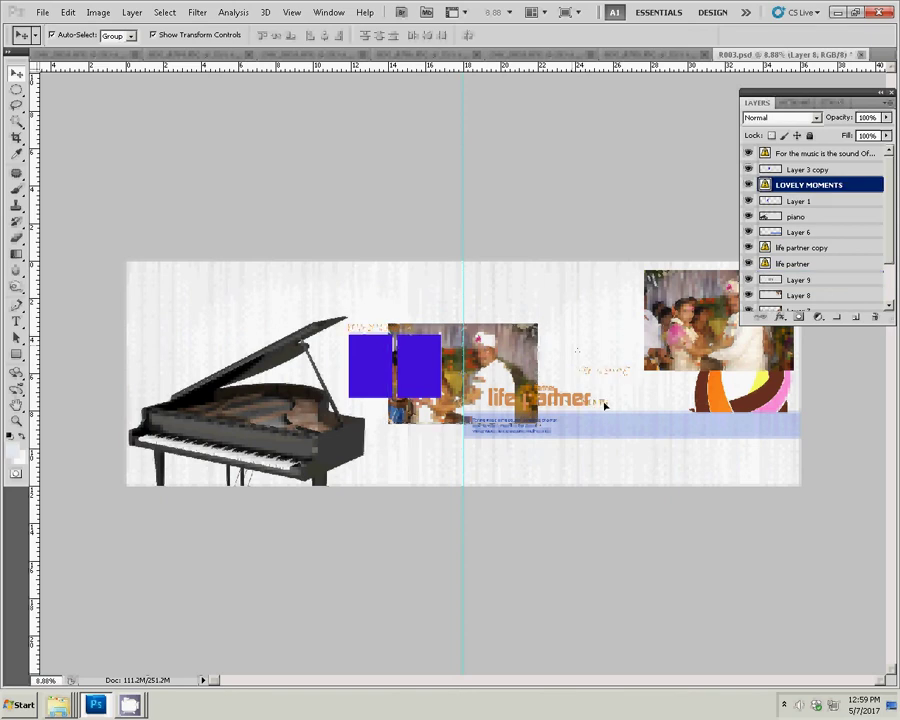
left_click(519, 352)
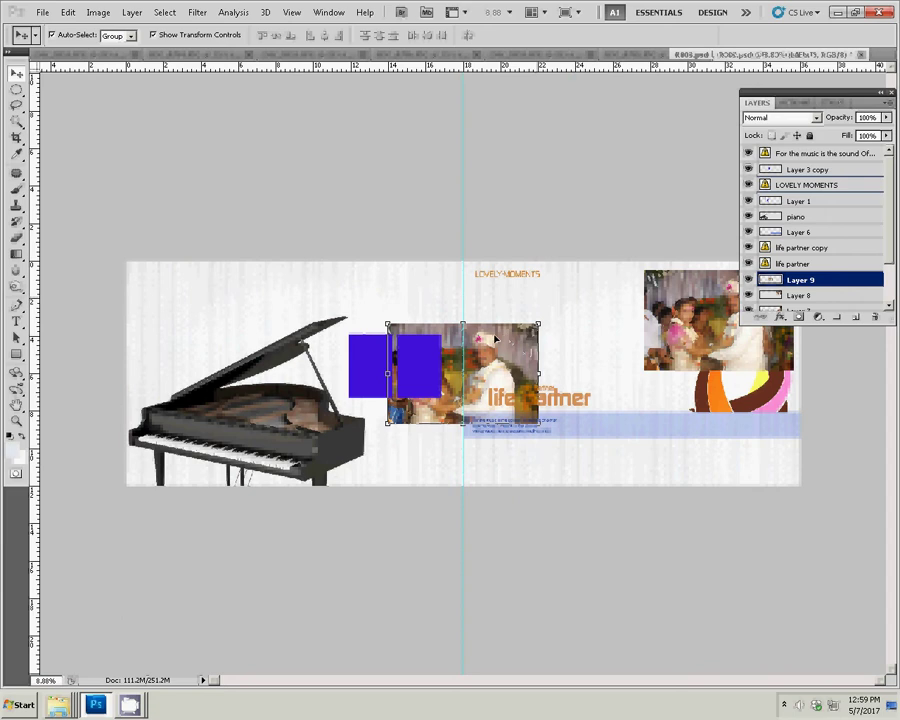
left_click_drag(640, 367, 750, 392)
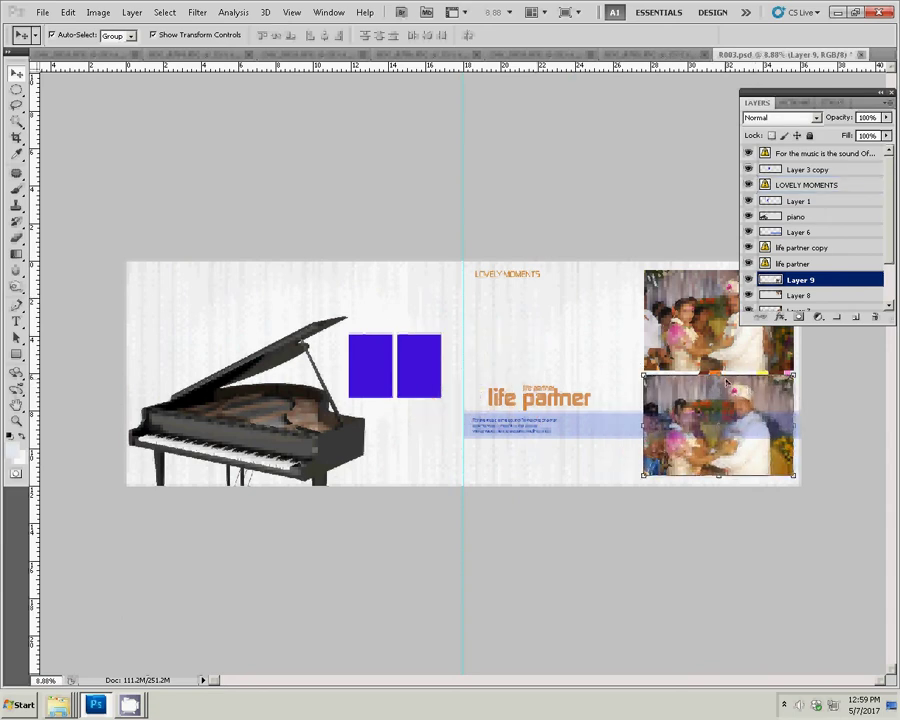
left_click(537, 395)
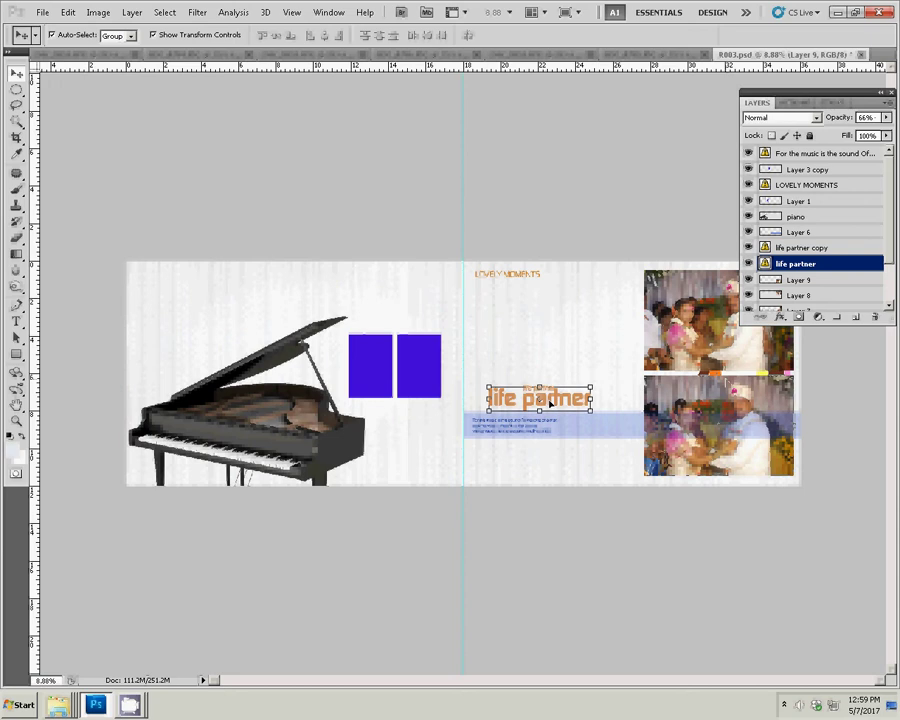
Raise the life partner title beside LOVELY MOMENTS and move the pale blue band (Layer 6) to the bottom edge
left_click_drag(556, 399, 616, 274)
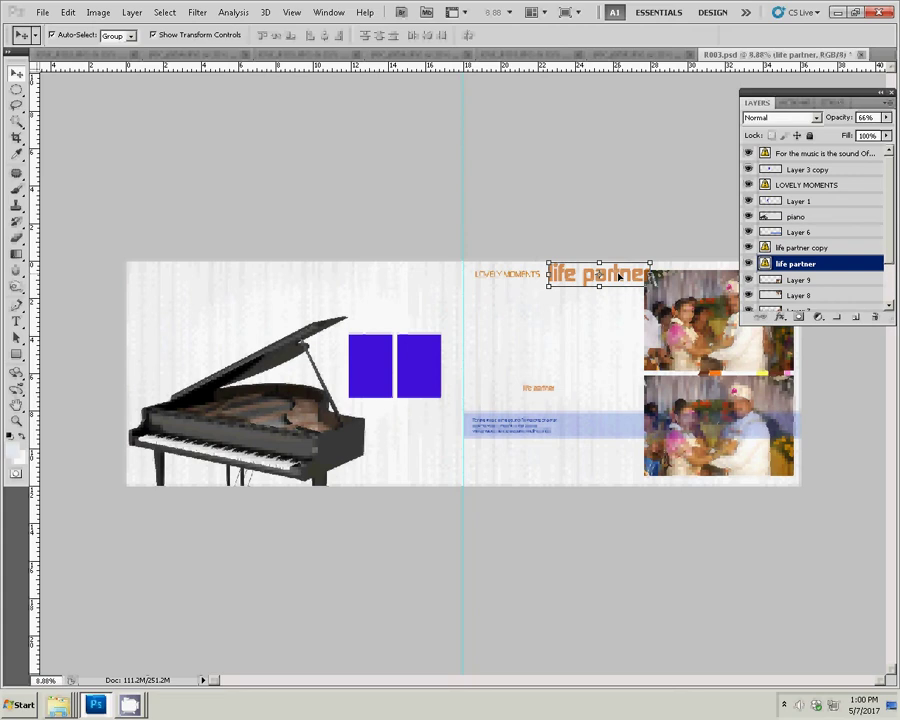
left_click(612, 436)
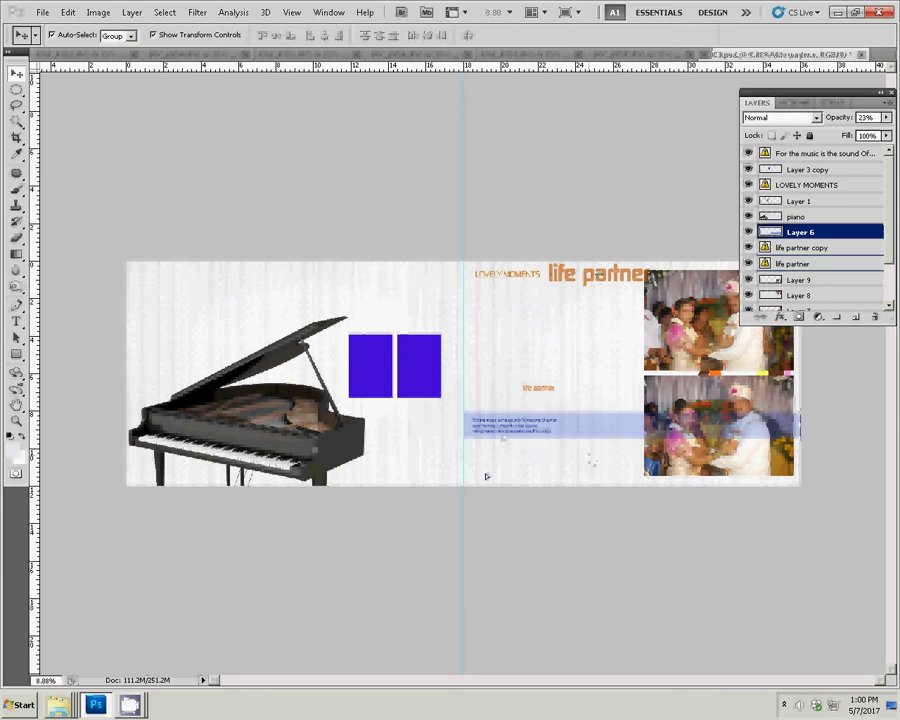
left_click_drag(486, 476, 452, 487)
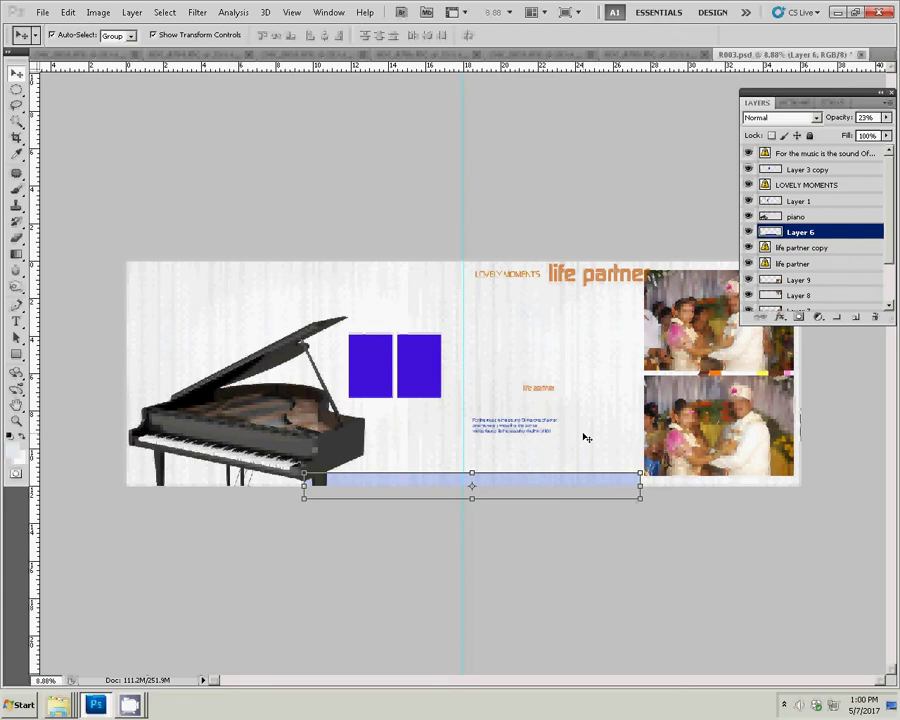
Move the small text paragraph down onto the pale blue band
left_click(534, 423)
left_click_drag(548, 419, 544, 477)
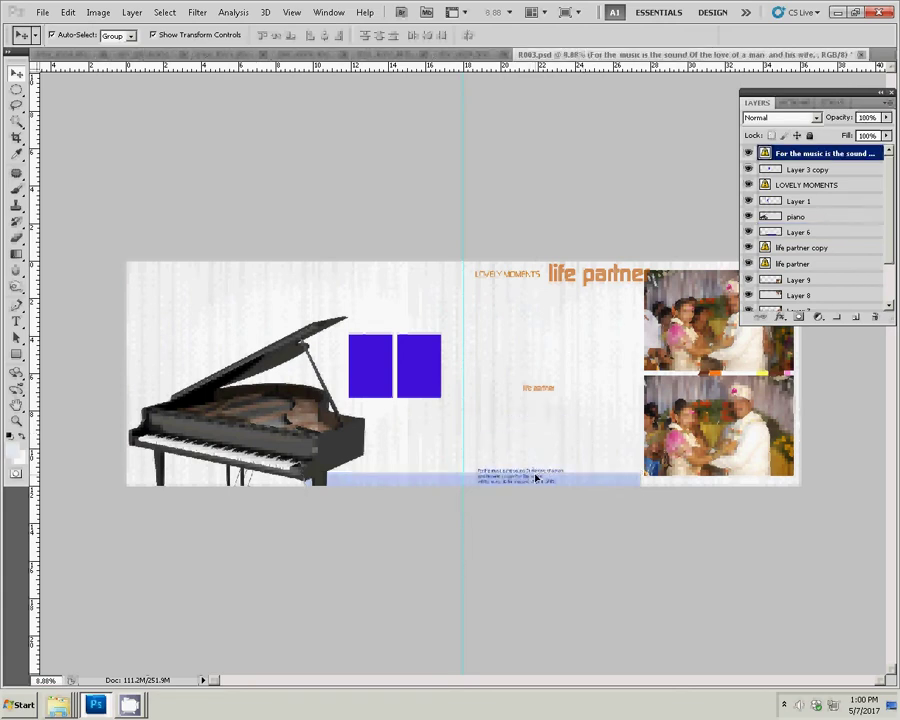
double_click(538, 387)
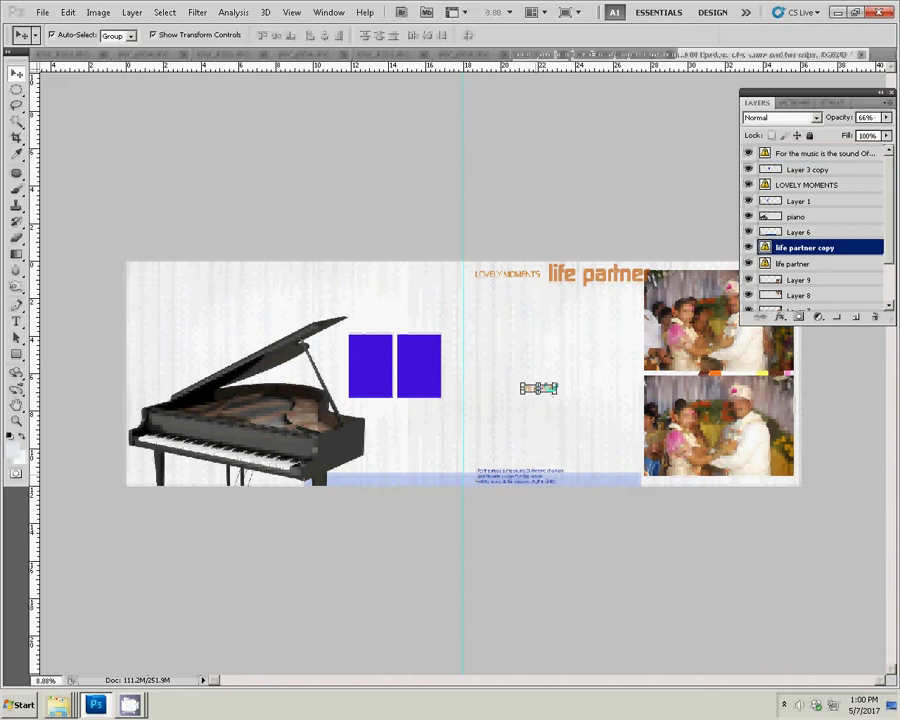
left_click(521, 291)
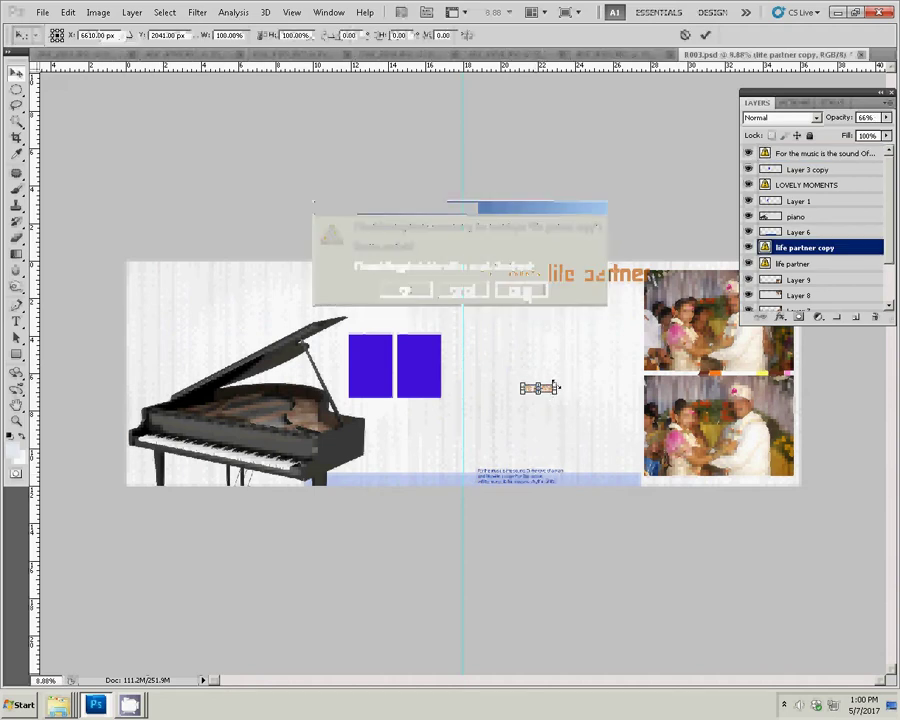
Scale the life partner copy to about 149% × 118% and place it on the lower photo's bottom right
left_click_drag(578, 368, 577, 370)
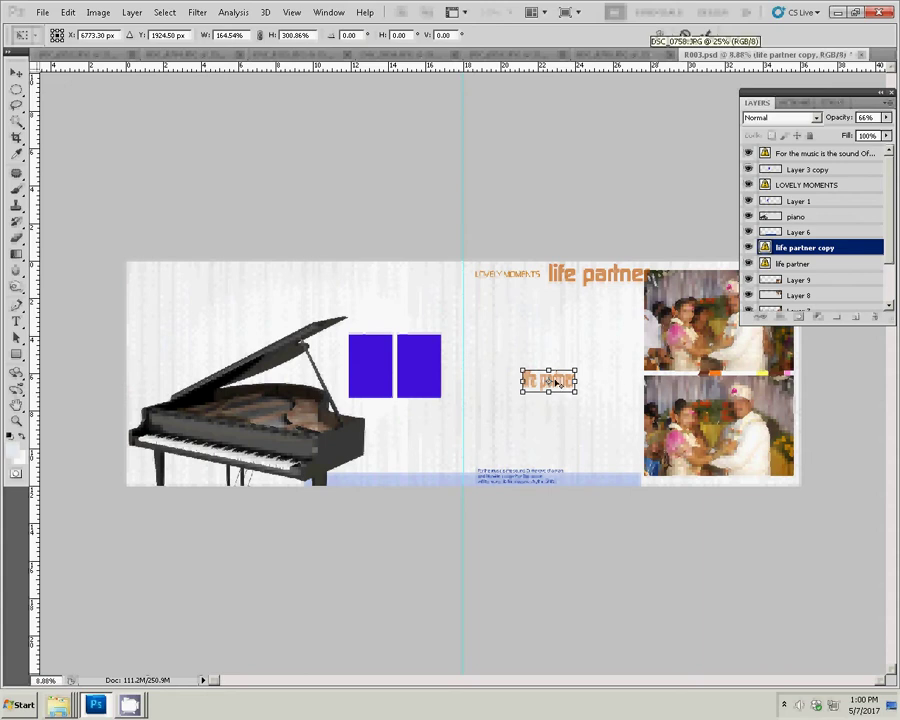
left_click_drag(557, 382, 602, 386)
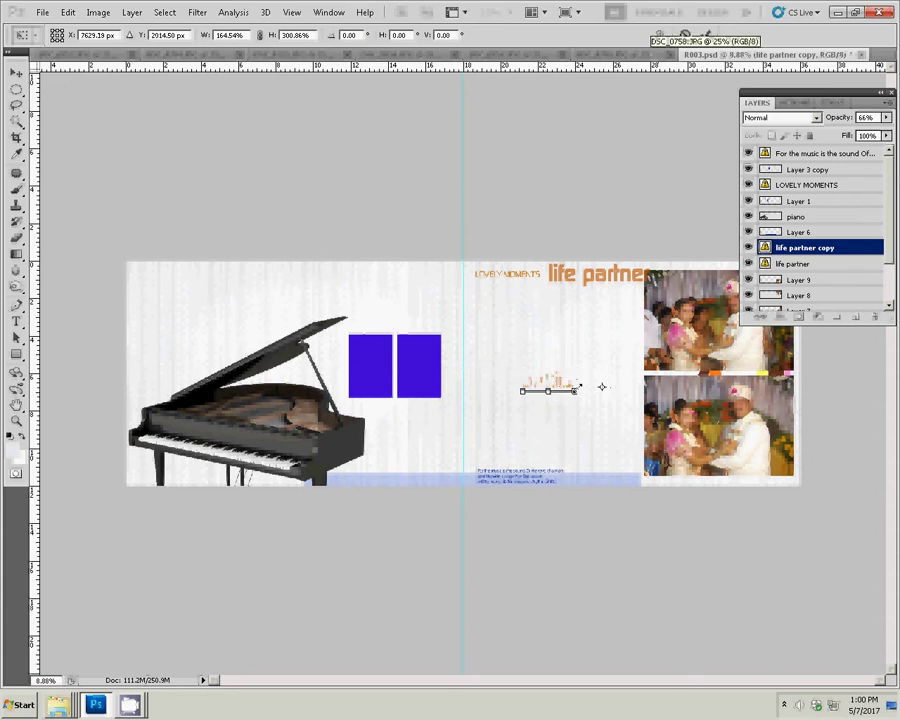
left_click_drag(576, 389, 572, 393)
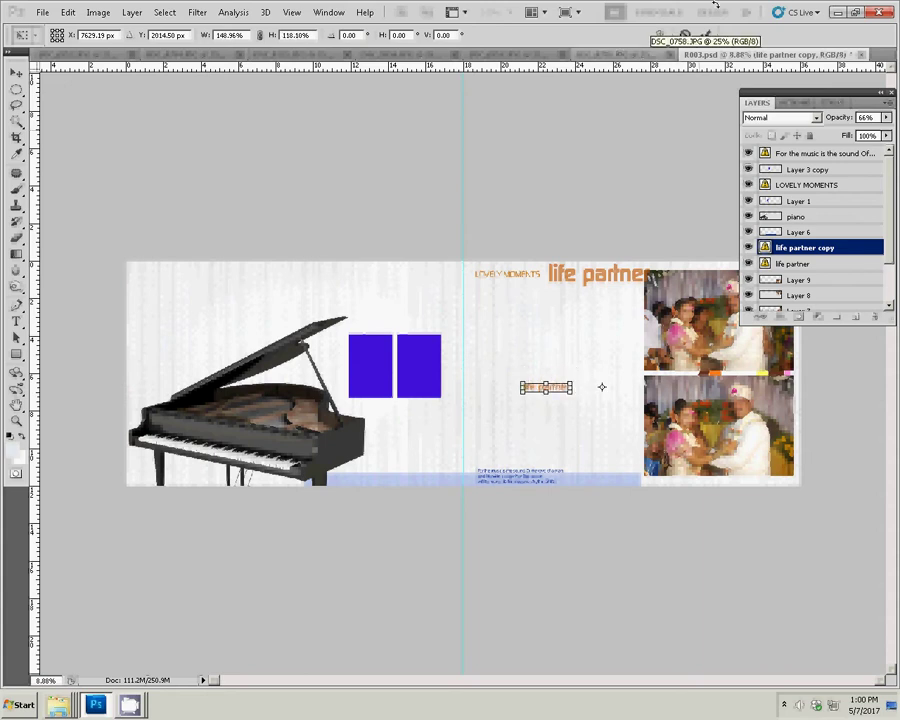
key("Return")
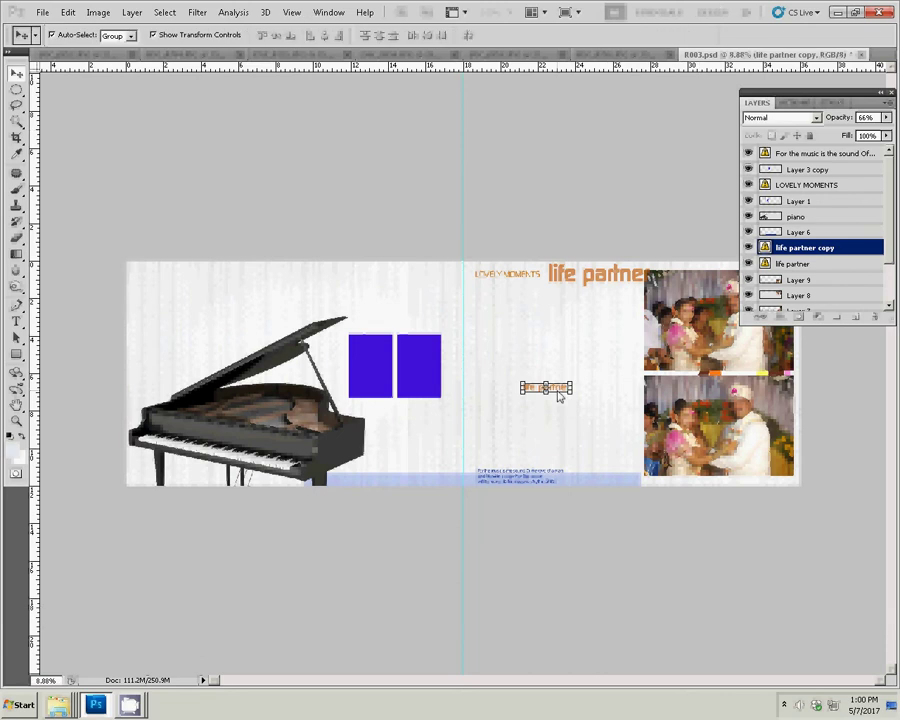
mouse_move(559, 396)
left_mouse_down()
mouse_move(748, 482)
mouse_move(746, 384)
left_mouse_up()
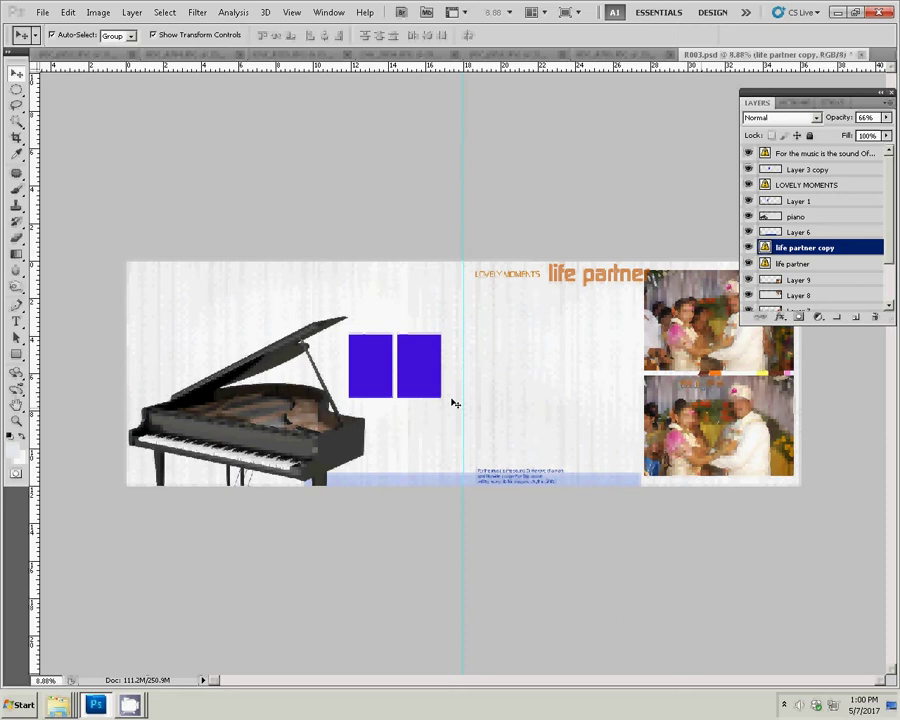
Apply a yellow preset style to both life partner titles, then bring up Image Size for DSC_0758.JPG
left_click(833, 103)
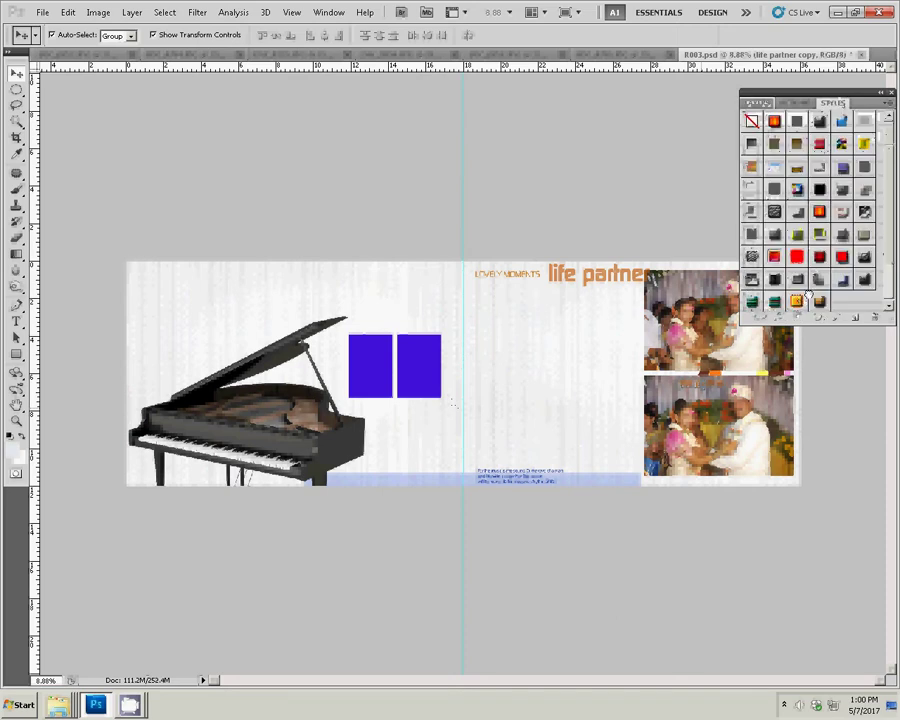
left_click(842, 257)
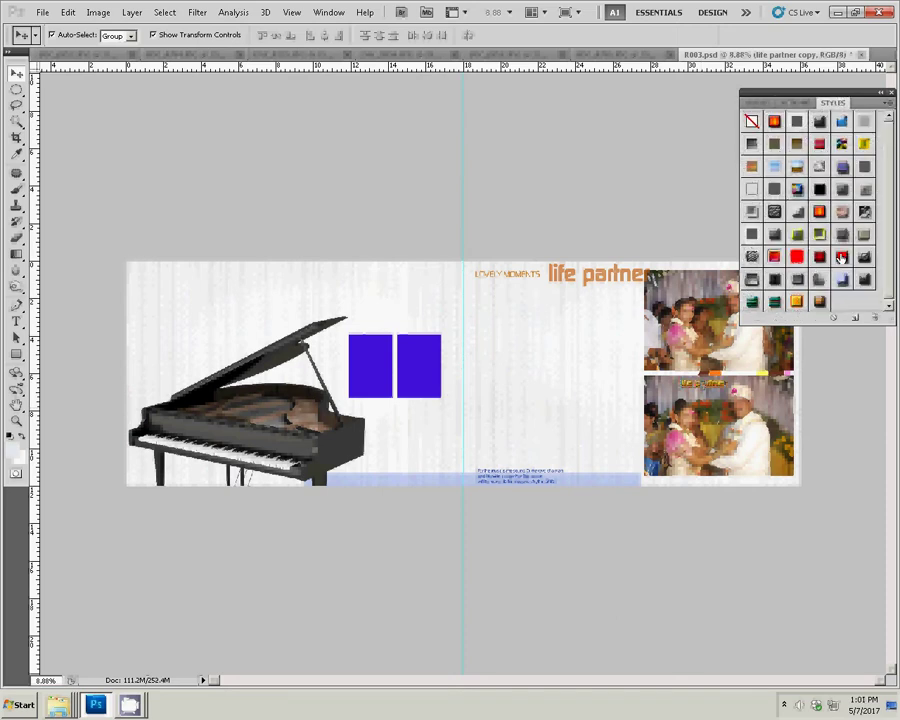
left_click(622, 283)
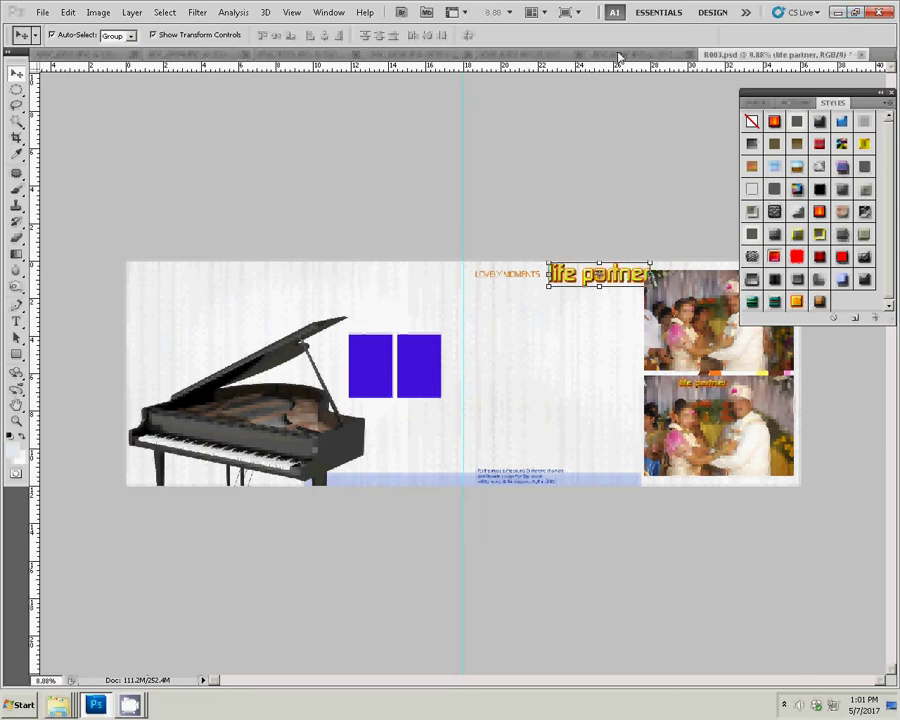
left_click(528, 180)
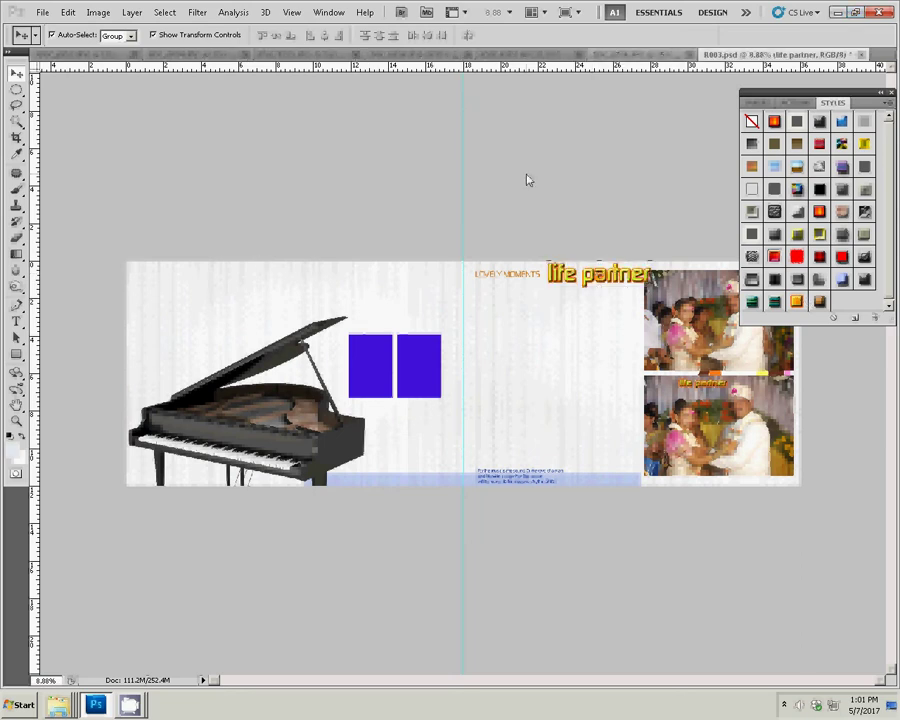
key("ctrl+Tab")
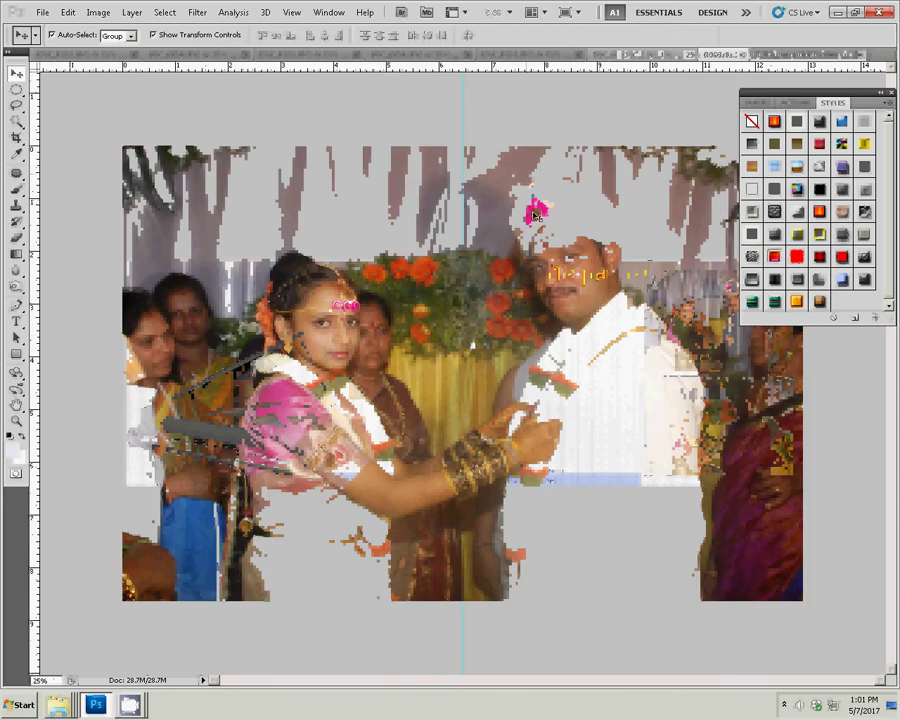
key("ctrl+alt+i")
Set DSC_0758.JPG's document width to 8 inches
left_click(410, 264)
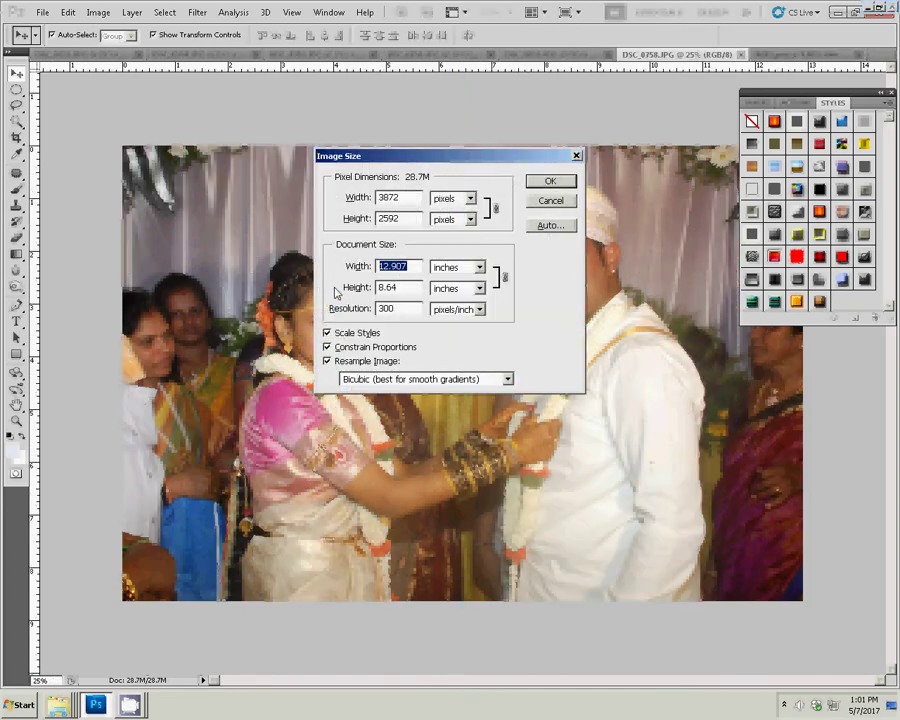
type("8")
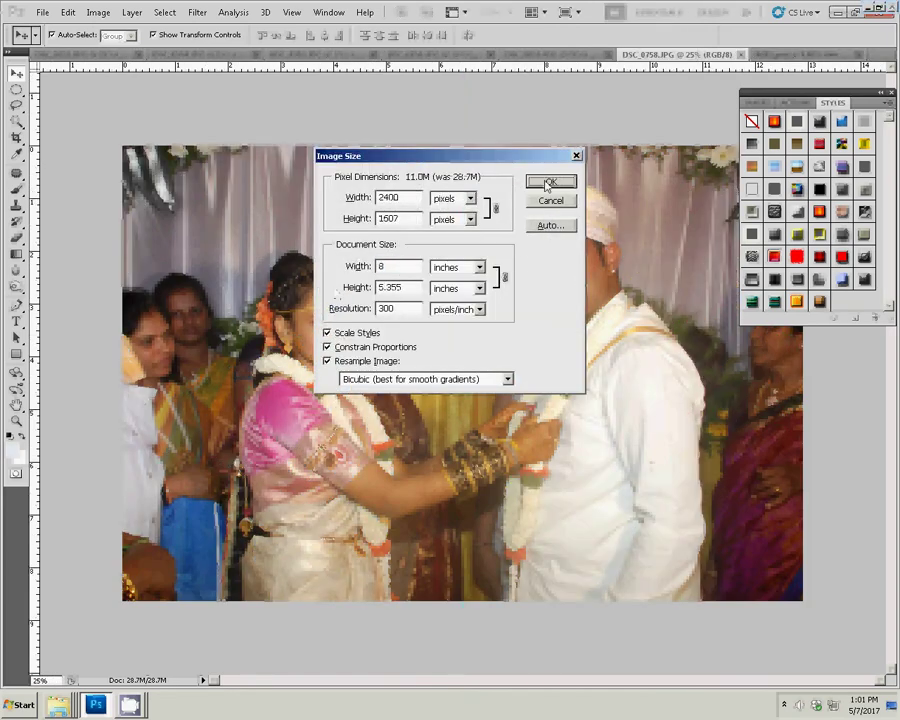
left_click(547, 183)
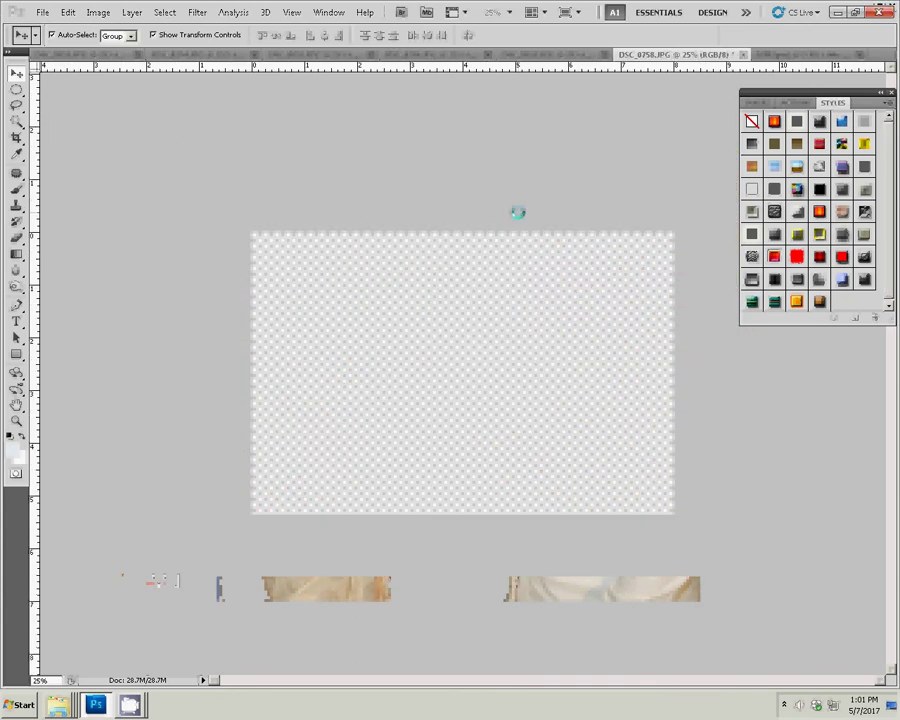
Select and cut the whole photo, then close DSC_0758.JPG without saving
left_click(166, 13)
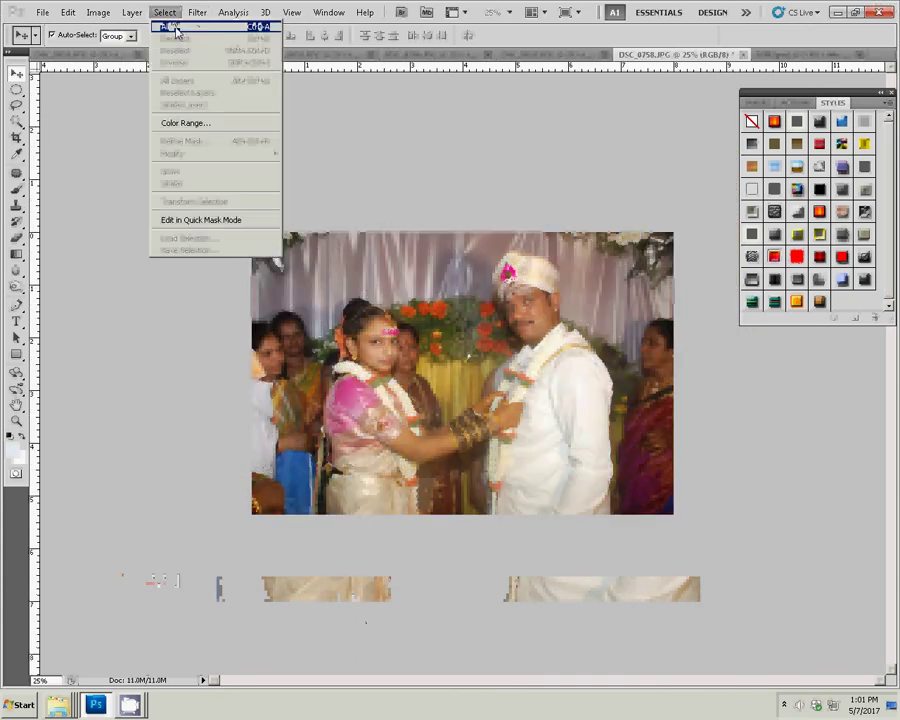
left_click(175, 28)
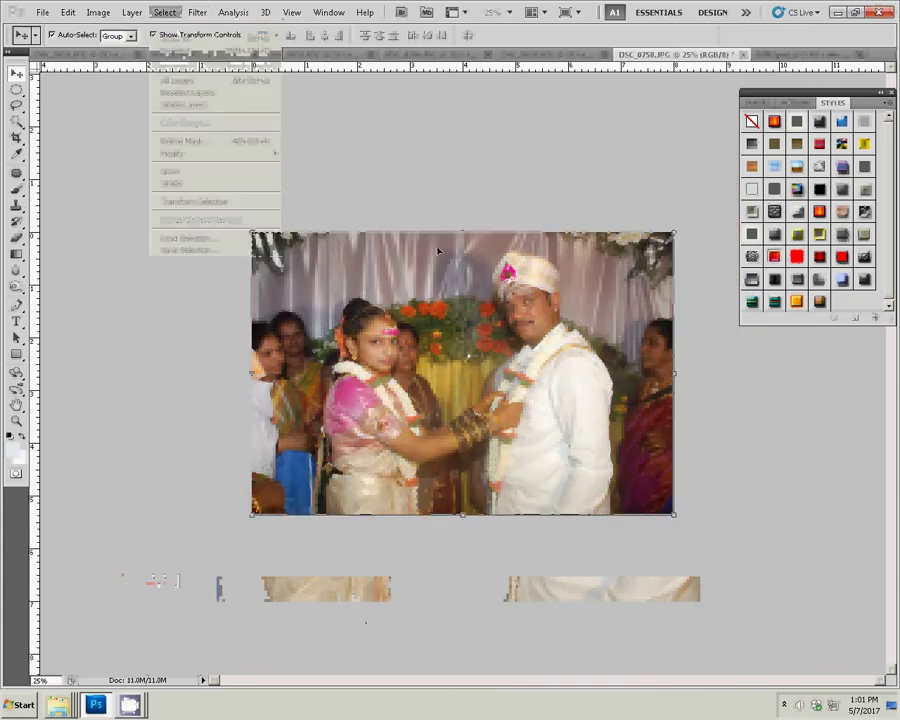
left_click(68, 13)
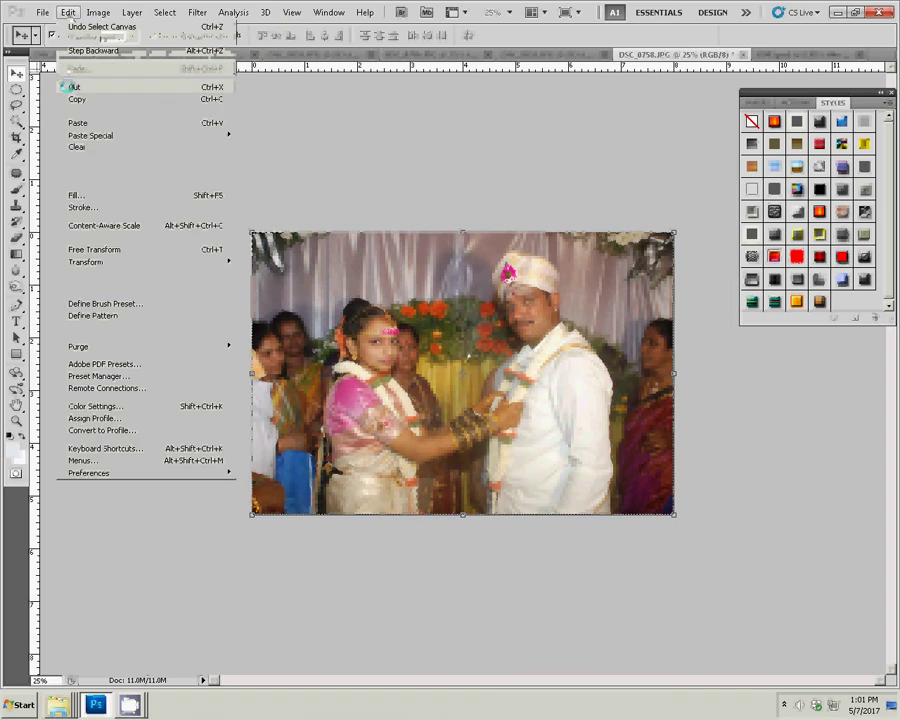
left_click(66, 87)
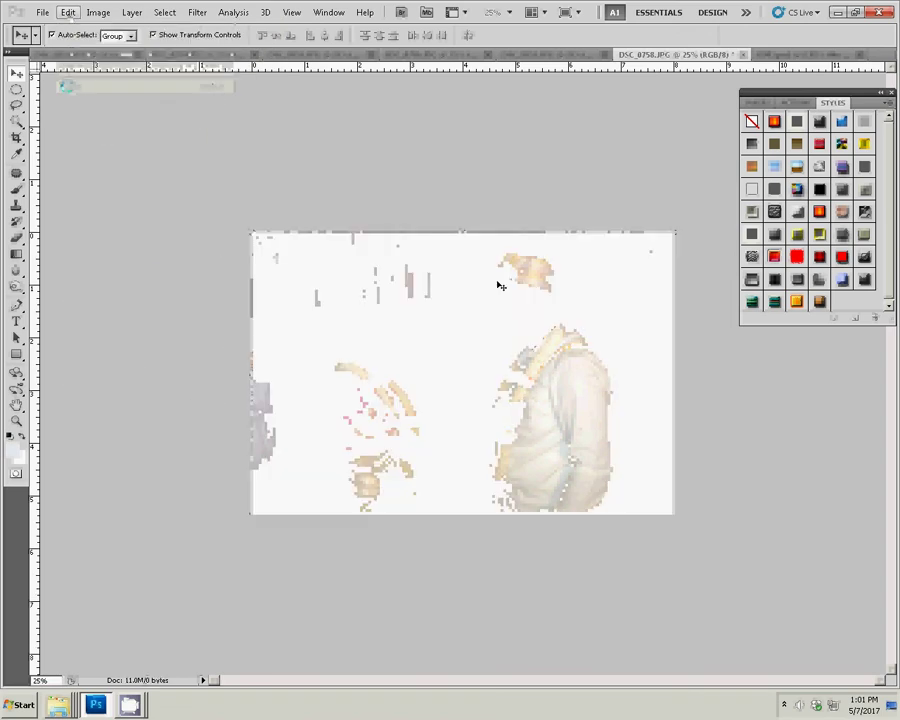
left_click(743, 56)
left_click(438, 263)
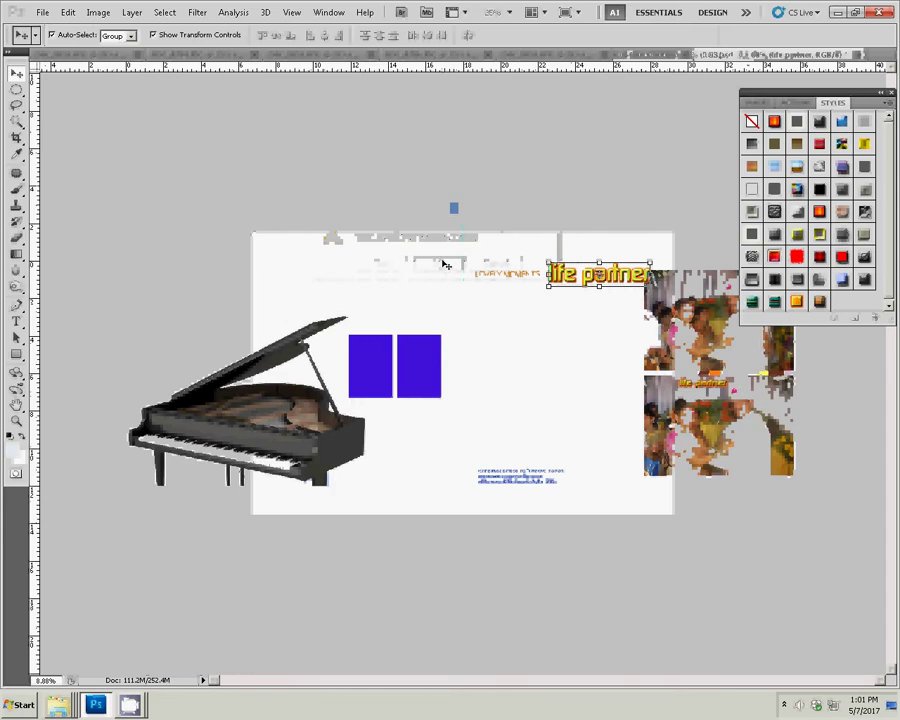
Paste the photo into the album as Layer 10 in the right page's top-left slot
left_click(68, 14)
left_click(74, 122)
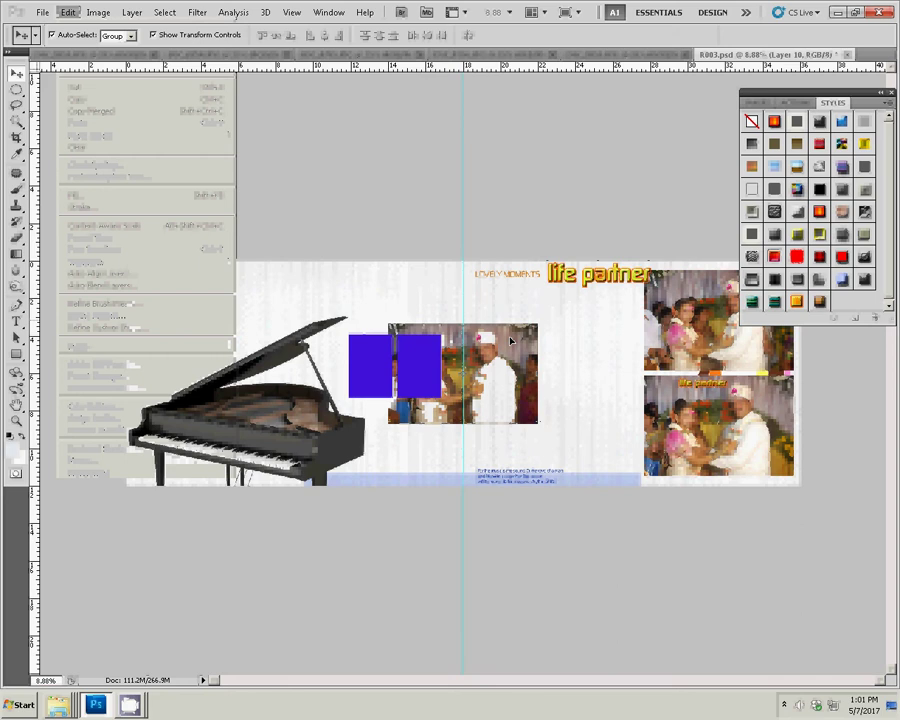
left_click_drag(512, 343, 607, 289)
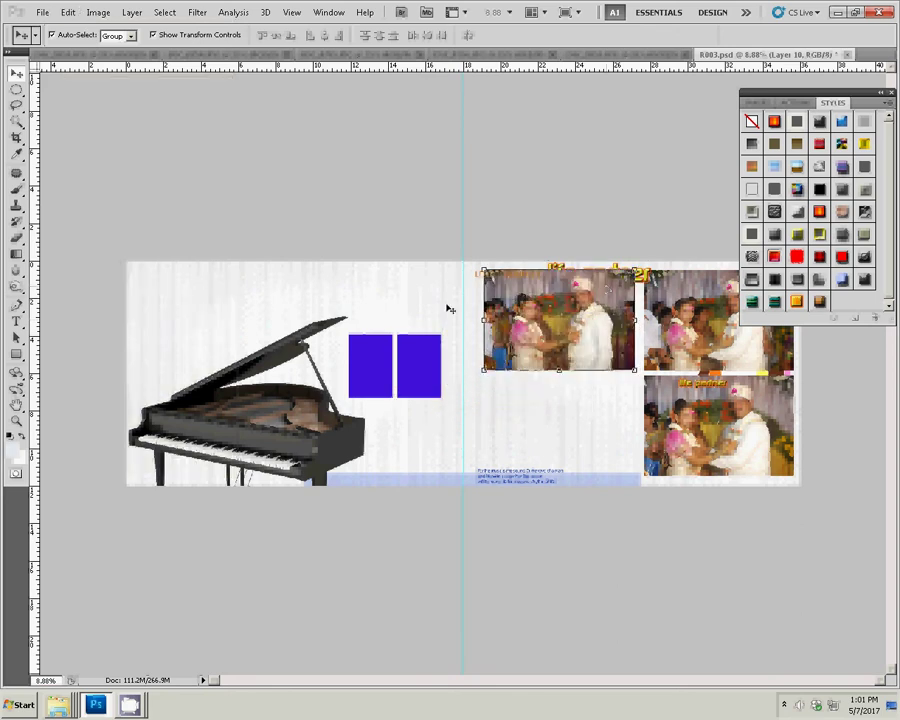
Resize DSC_0757.JPG to 8 inches wide and close it without saving
left_click(630, 54)
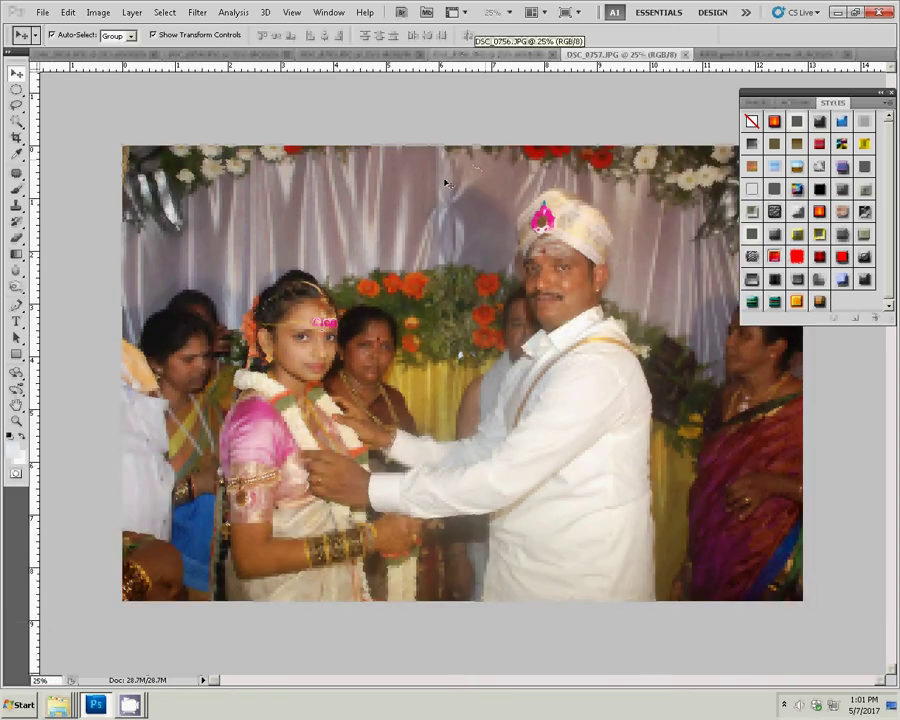
key("ctrl+alt+i")
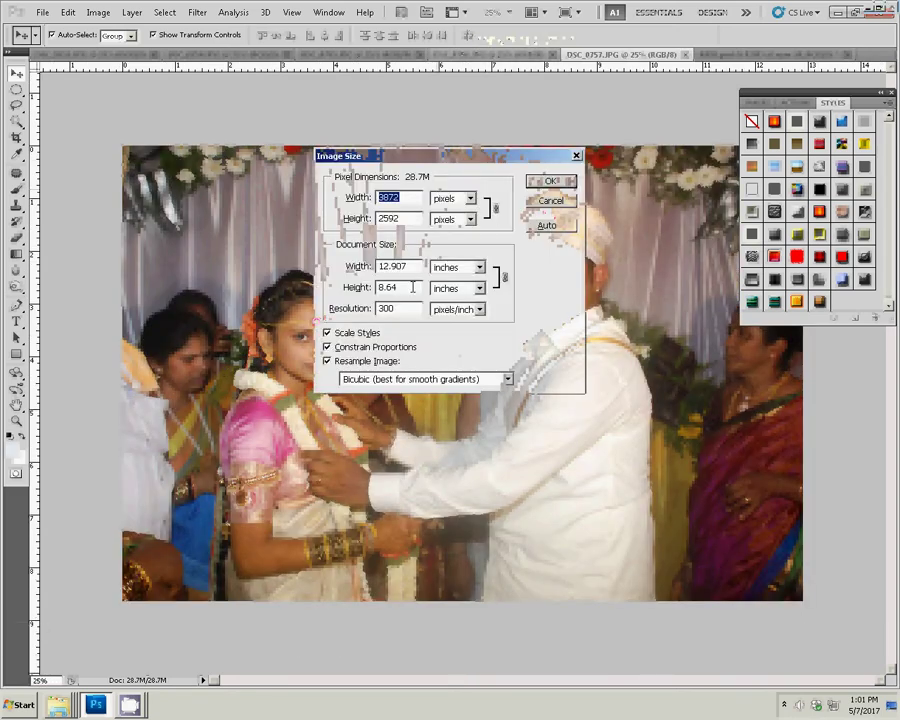
key("Tab")
key("Tab")
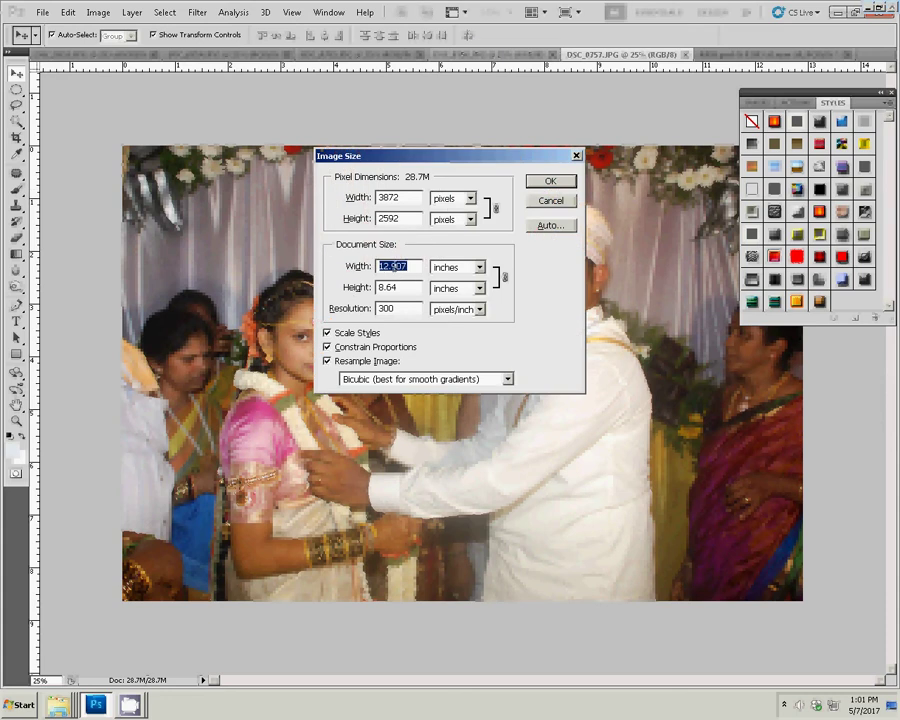
type("8")
left_click(544, 182)
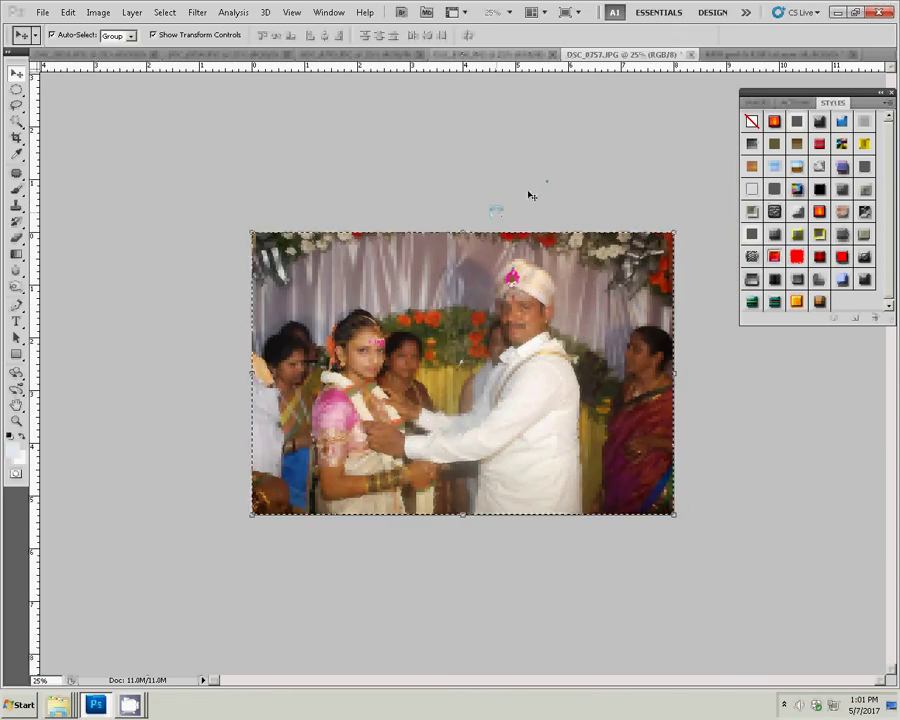
left_click(691, 54)
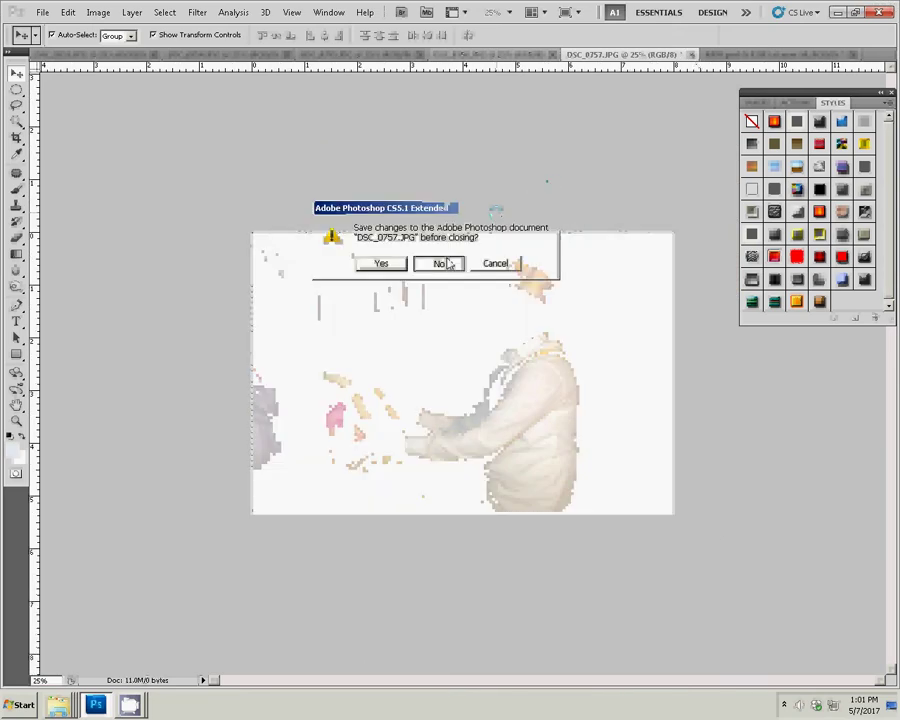
left_click(450, 265)
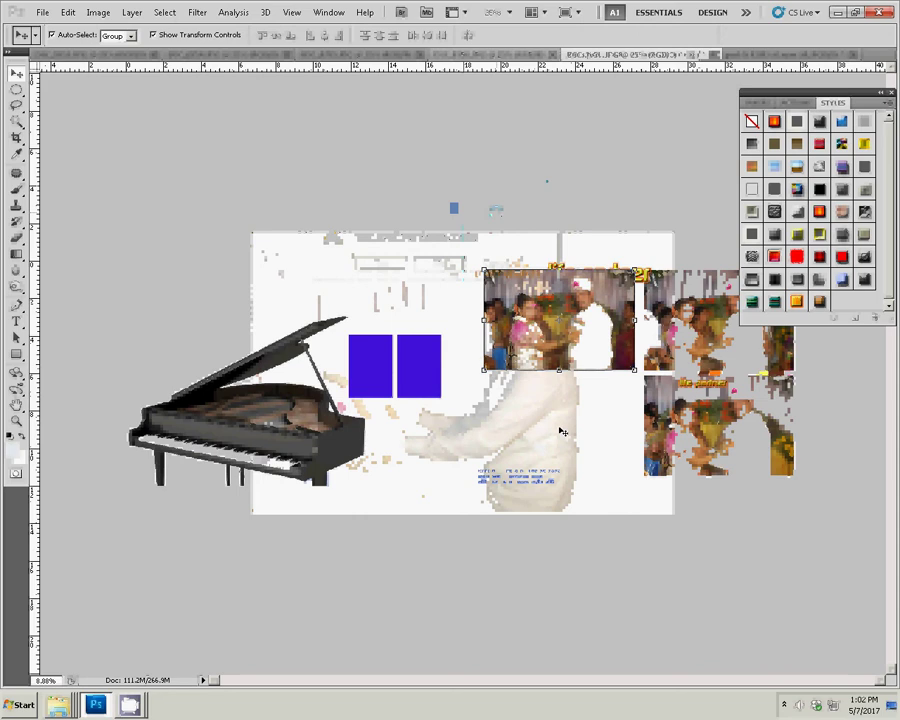
Paste the photo as Layer 11 into the empty lower-left slot of the grid
left_click(560, 320)
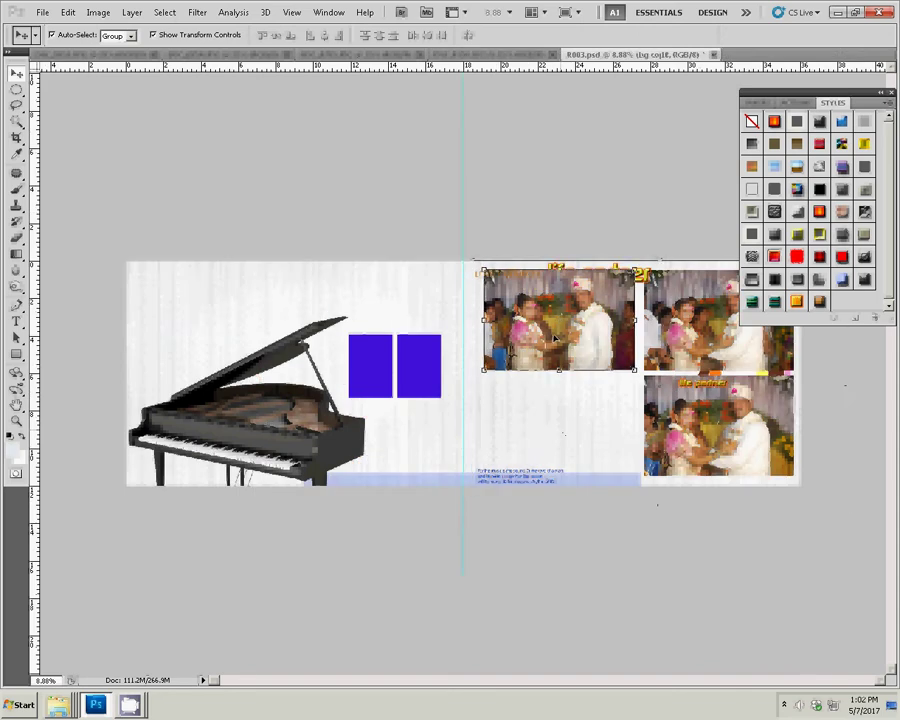
left_click(67, 12)
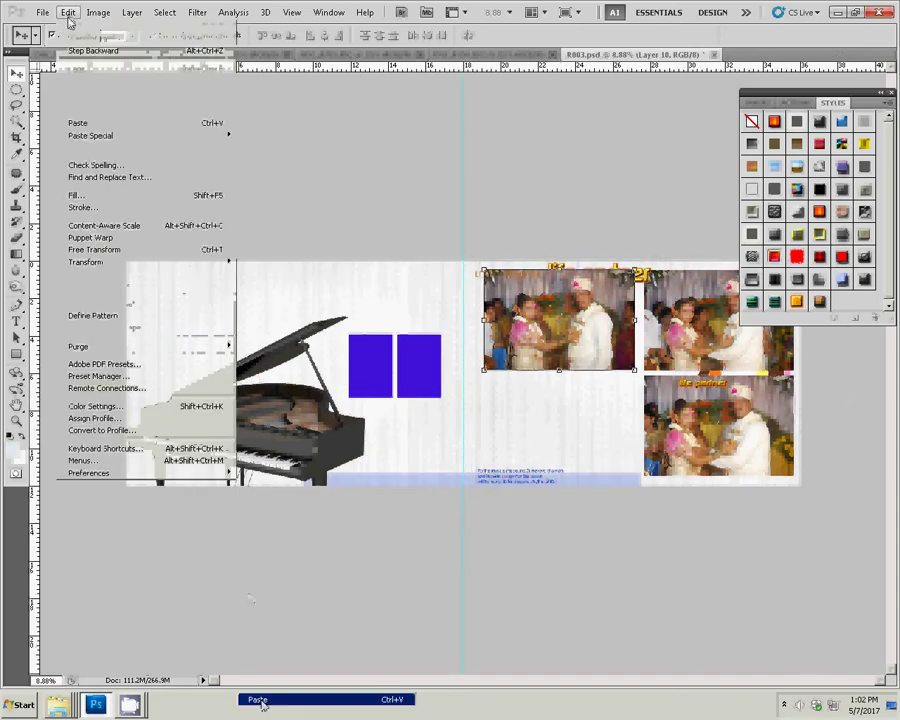
key("ctrl+shift+alt+v")
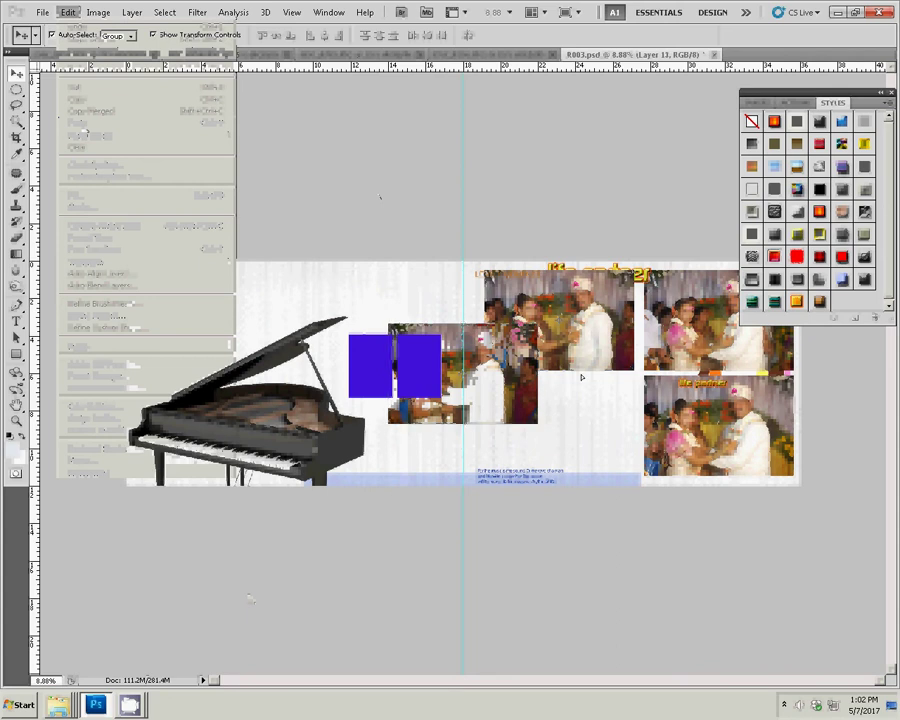
left_click_drag(492, 340, 585, 392)
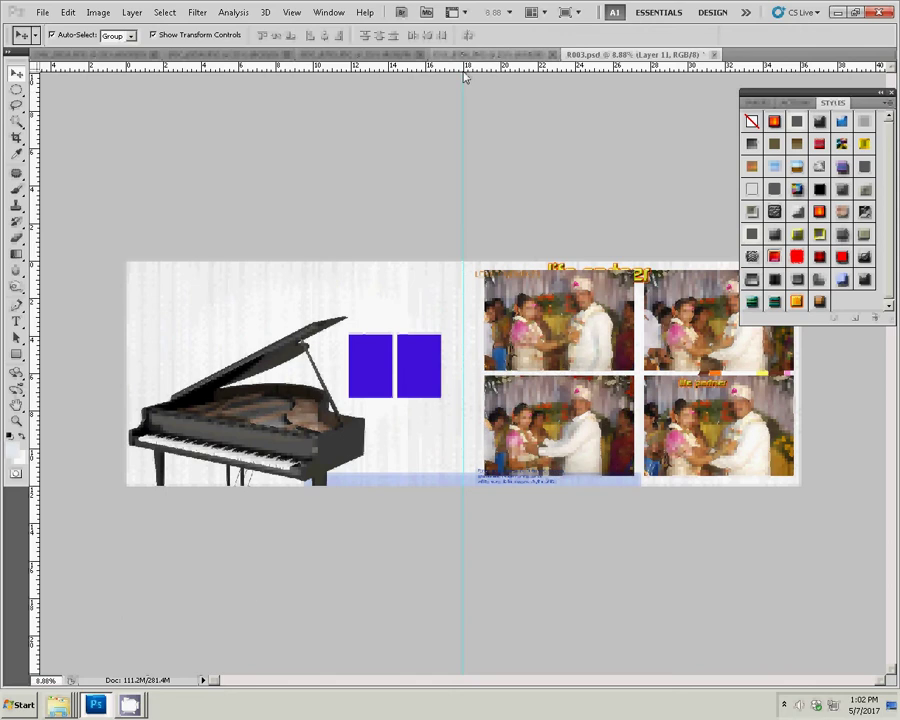
Resize DSC_0756.JPG to 8 inches wide
left_click(482, 54)
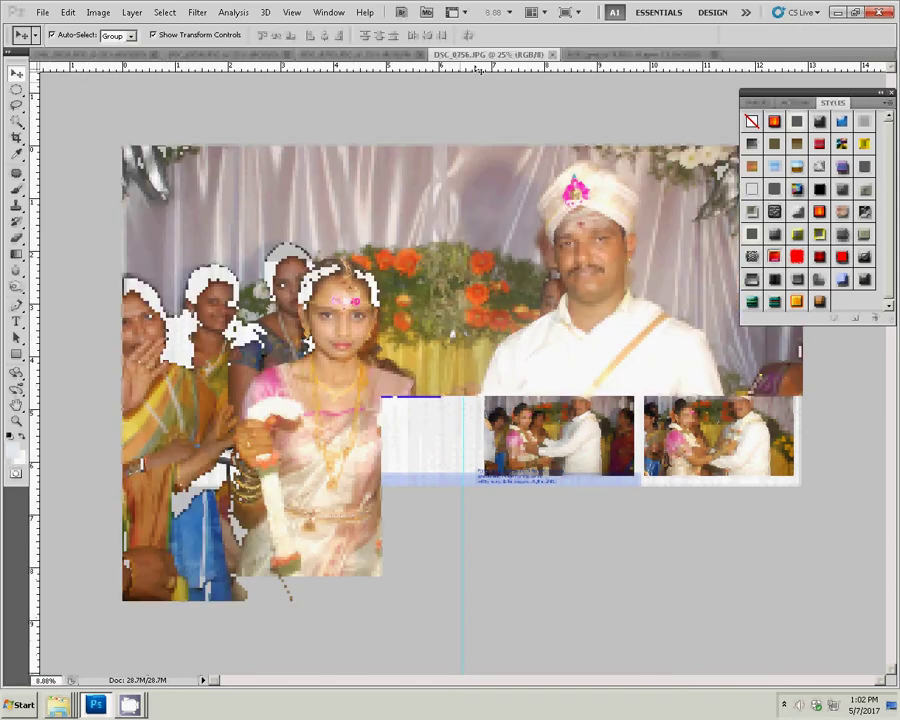
key("ctrl+alt+i")
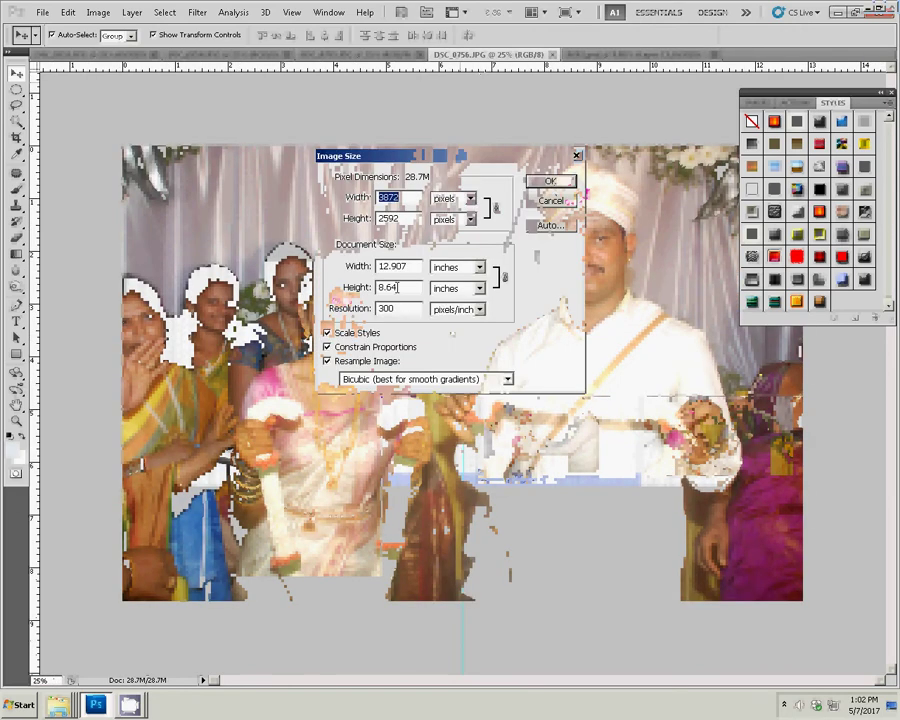
double_click(412, 266)
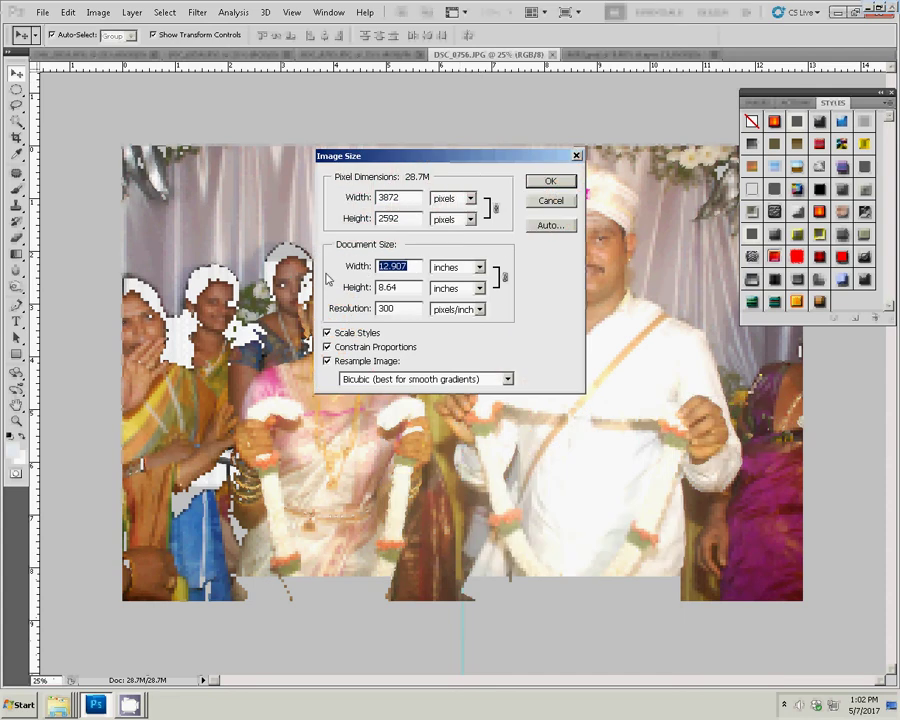
type("8")
key("Return")
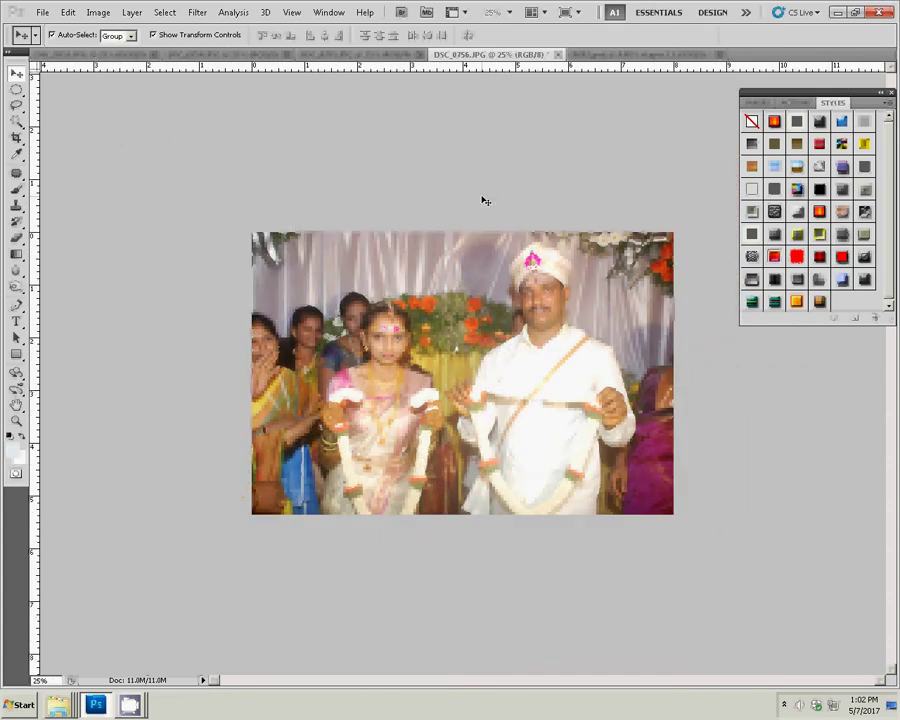
Select all, cut the photo to the clipboard, and close DSC_0756.JPG without saving
key("ctrl+a")
key("Delete")
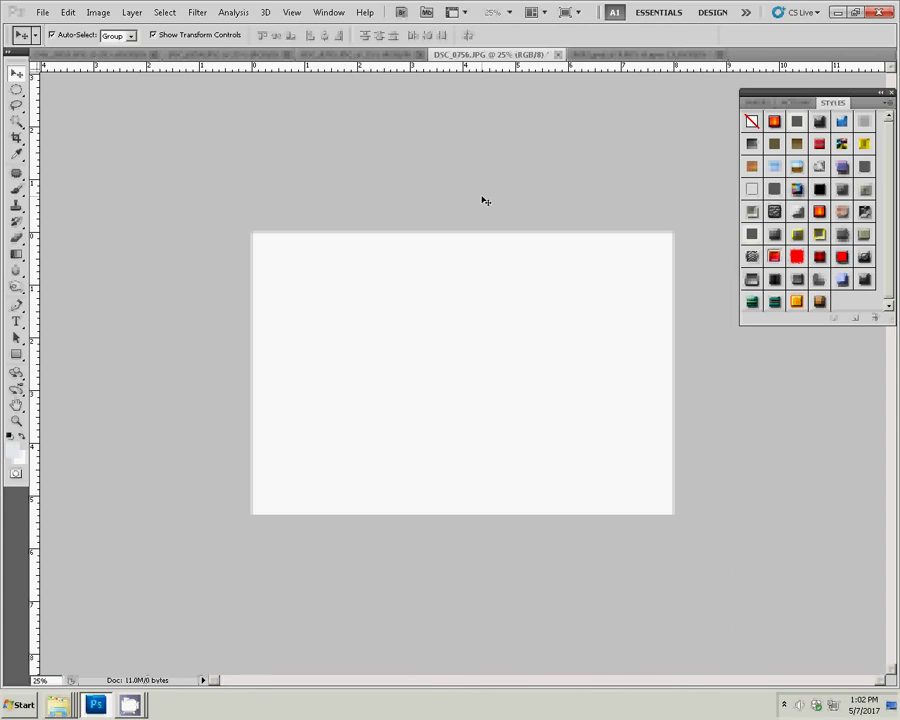
left_click(558, 54)
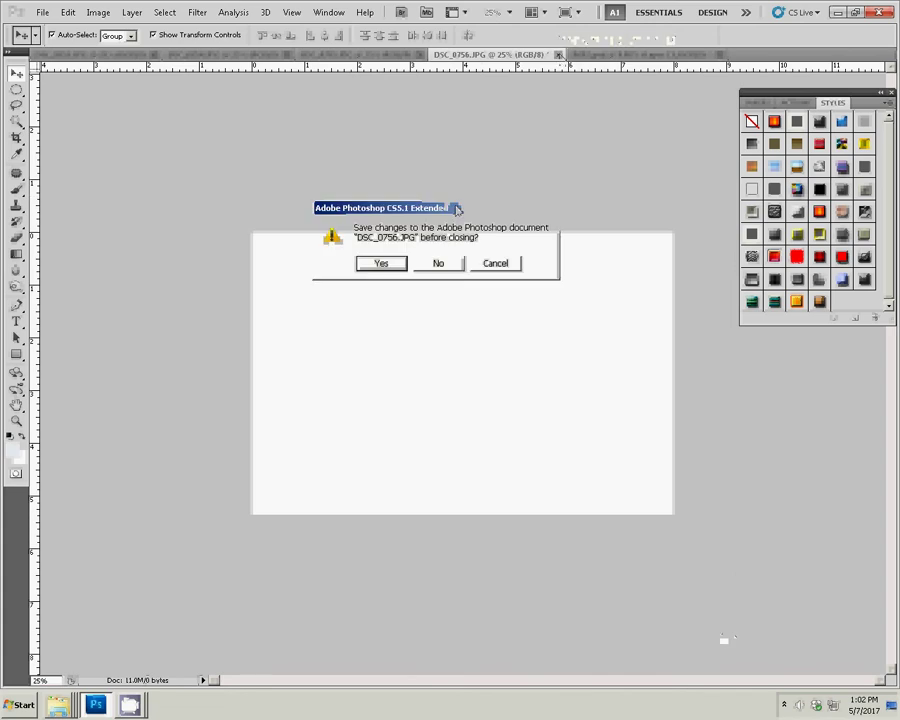
left_click(440, 264)
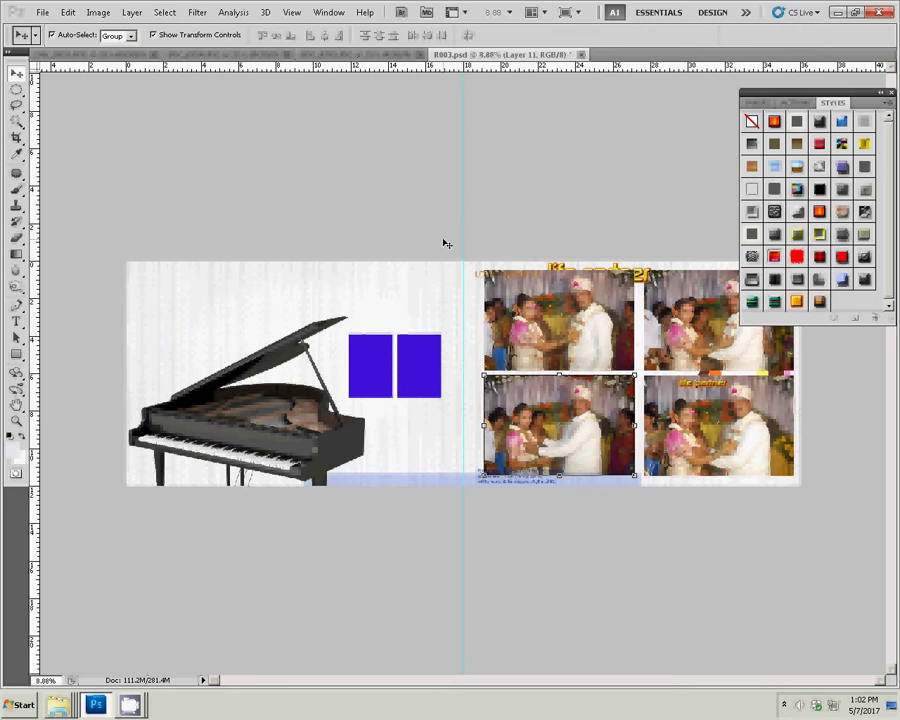
Resize the DSC_0755 photo to 8 inches wide
left_click_drag(464, 233, 462, 233)
left_click(364, 55)
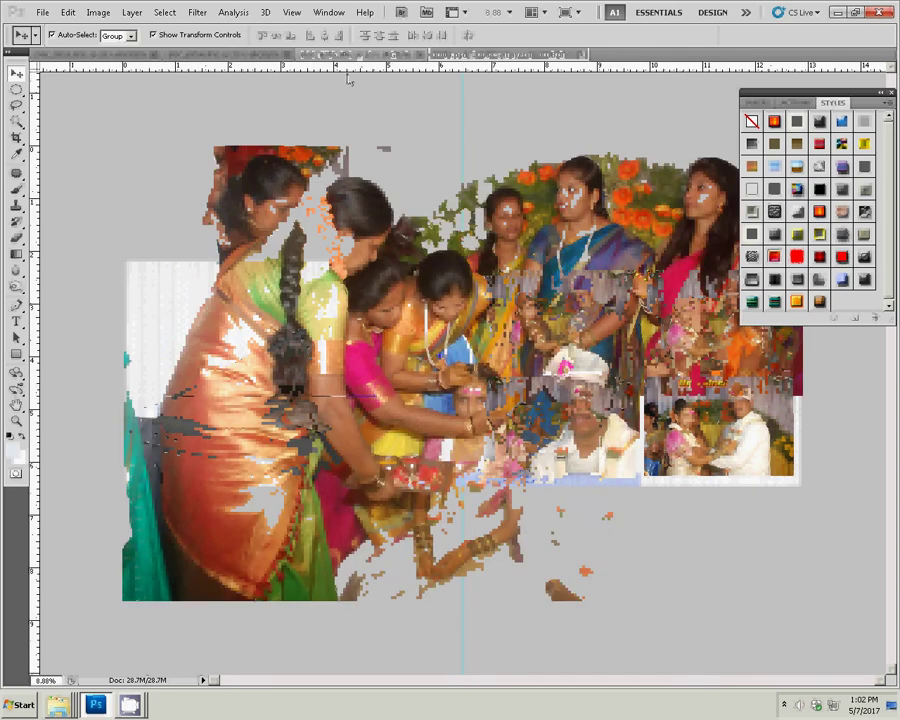
key("ctrl+alt+i")
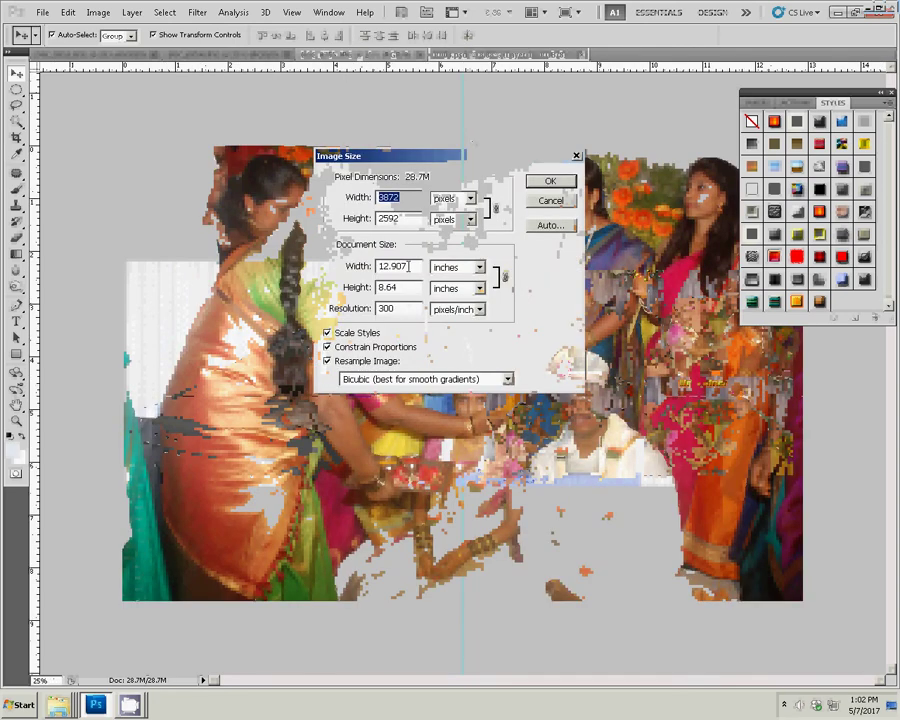
double_click(400, 266)
type("8")
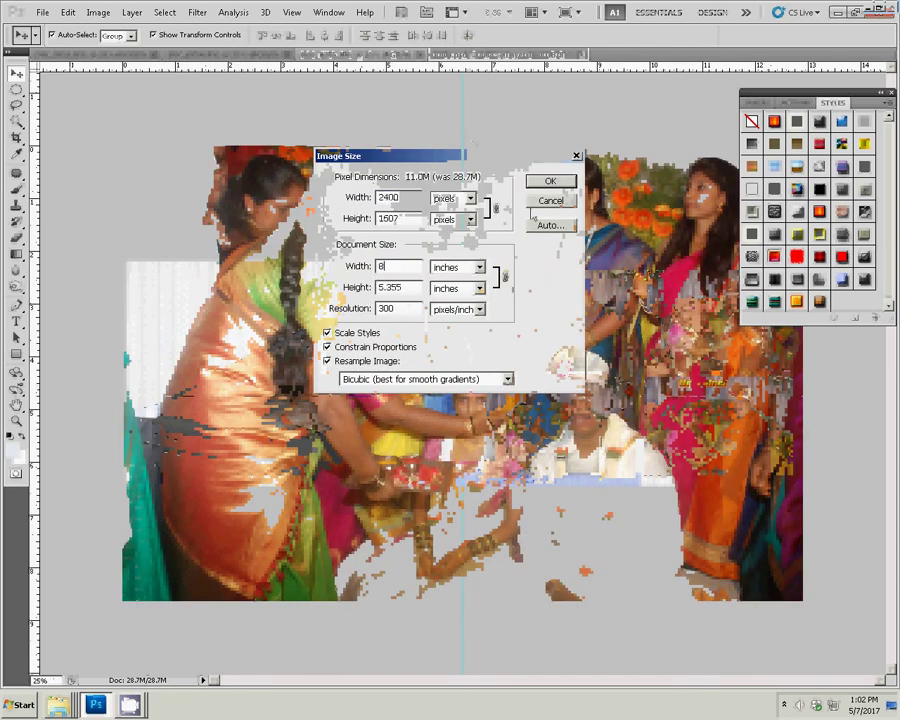
key("Return")
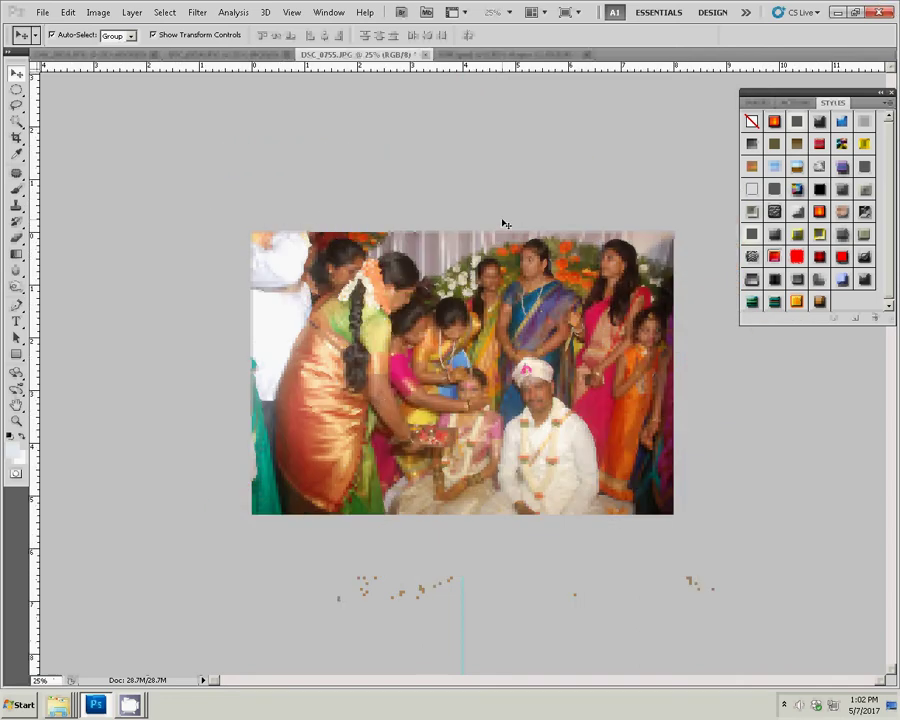
Cut the whole DSC_0755 photo, close it without saving, and paste it into R003
key("ctrl+a")
key("ctrl+x")
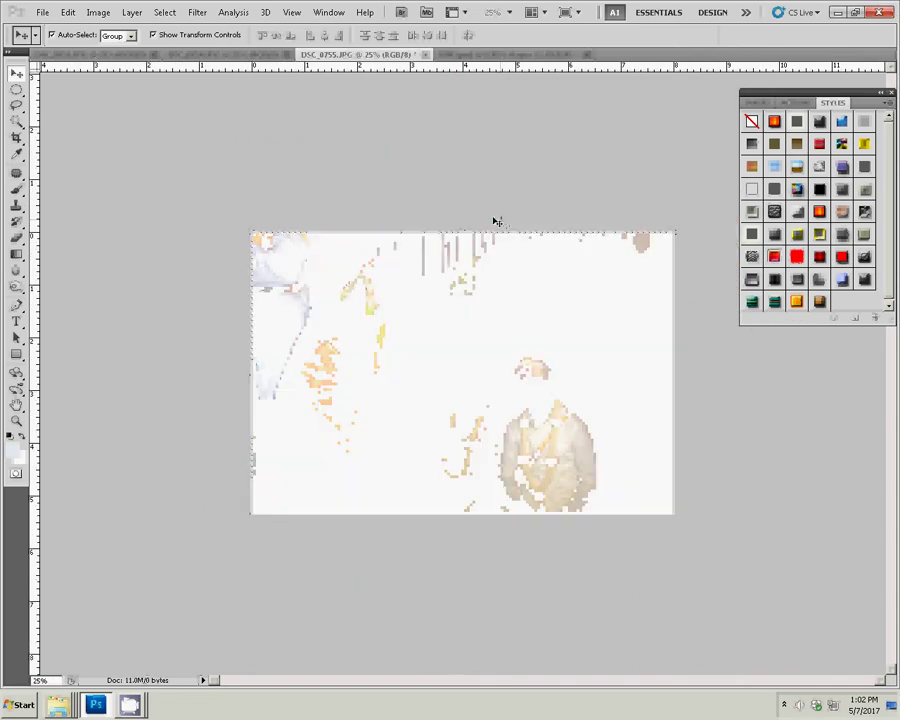
left_click(428, 55)
left_click(440, 263)
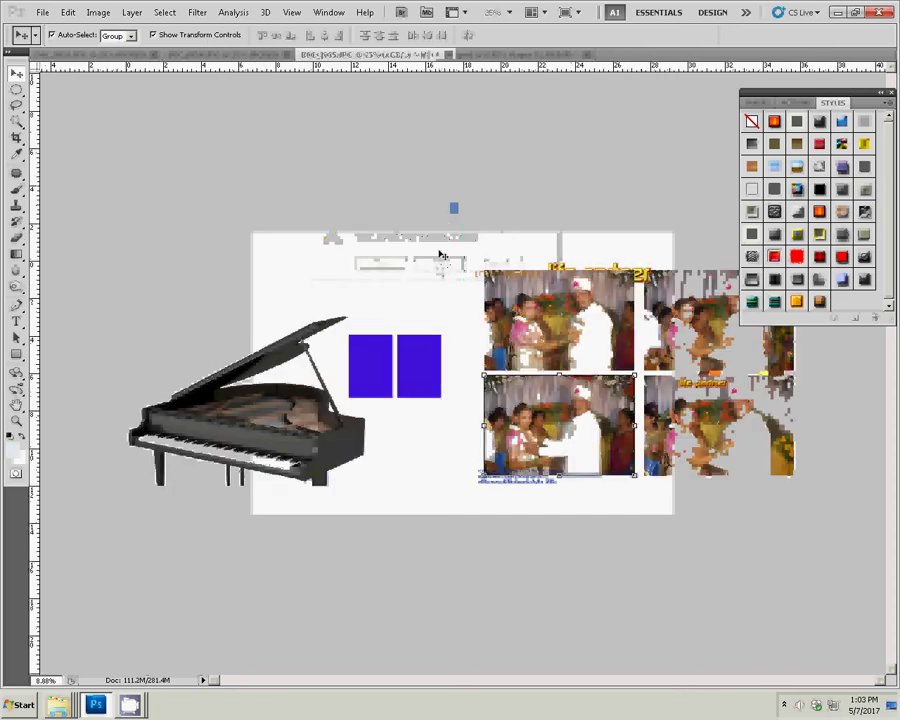
key("ctrl+v")
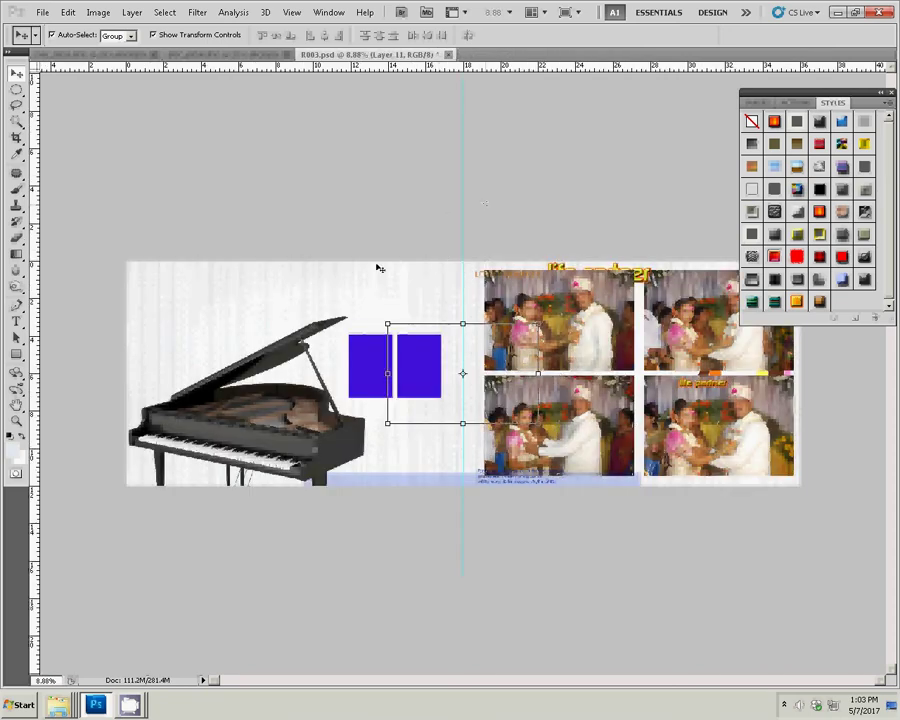
Position the pasted photo on the left page and bring it in front of the blue squares
left_click_drag(455, 308, 374, 260)
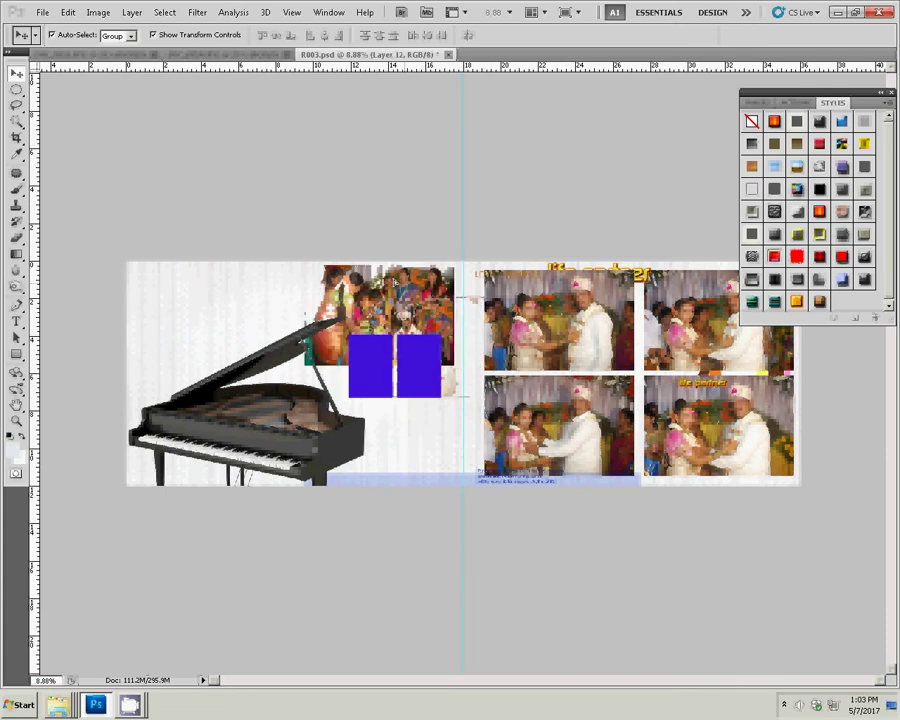
left_click(393, 290)
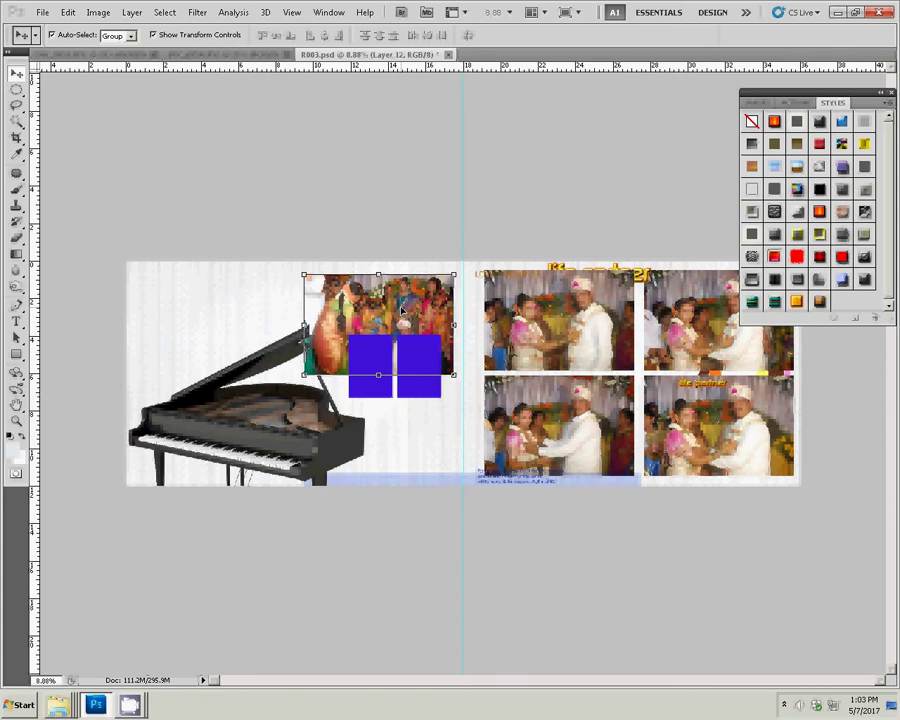
key("ctrl+bracketright")
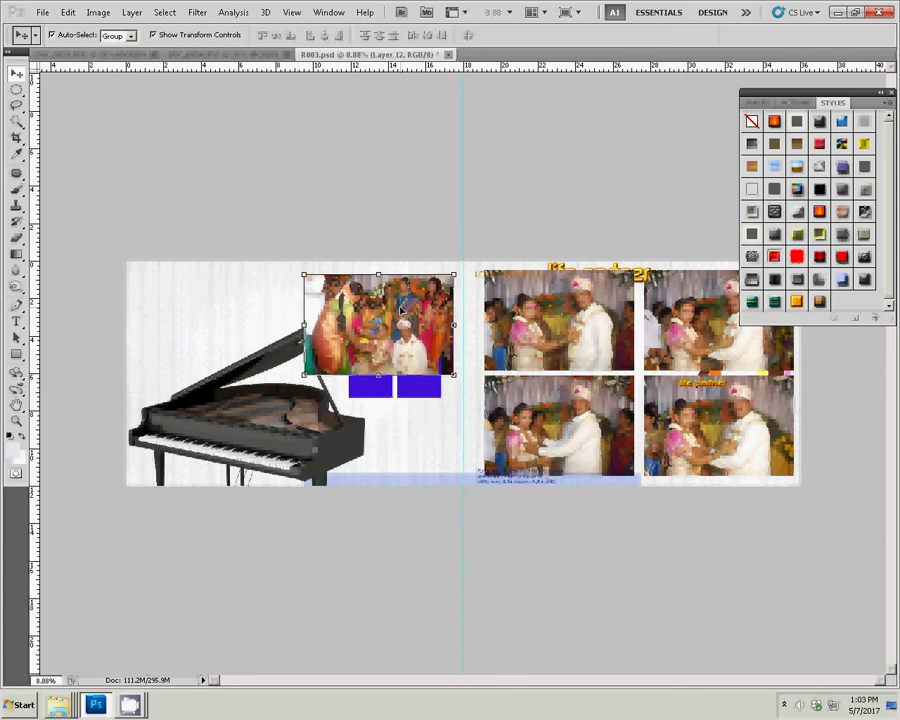
left_click_drag(400, 309, 391, 309)
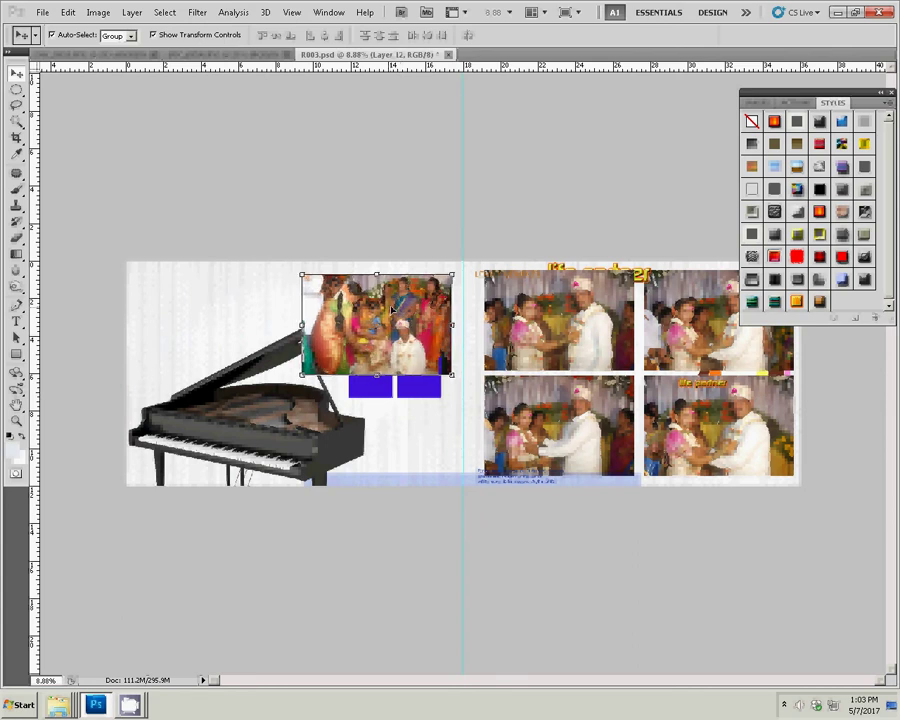
key("ctrl+z")
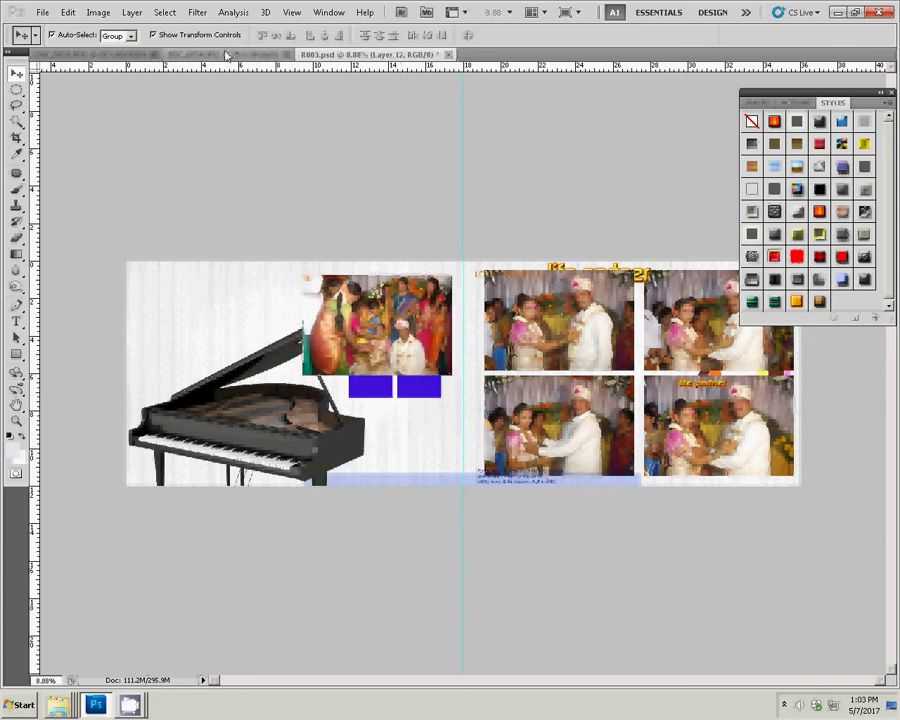
Set the DSC_0754 photo's document width to 8 inches (2400 × 1607 pixels)
left_click(227, 56)
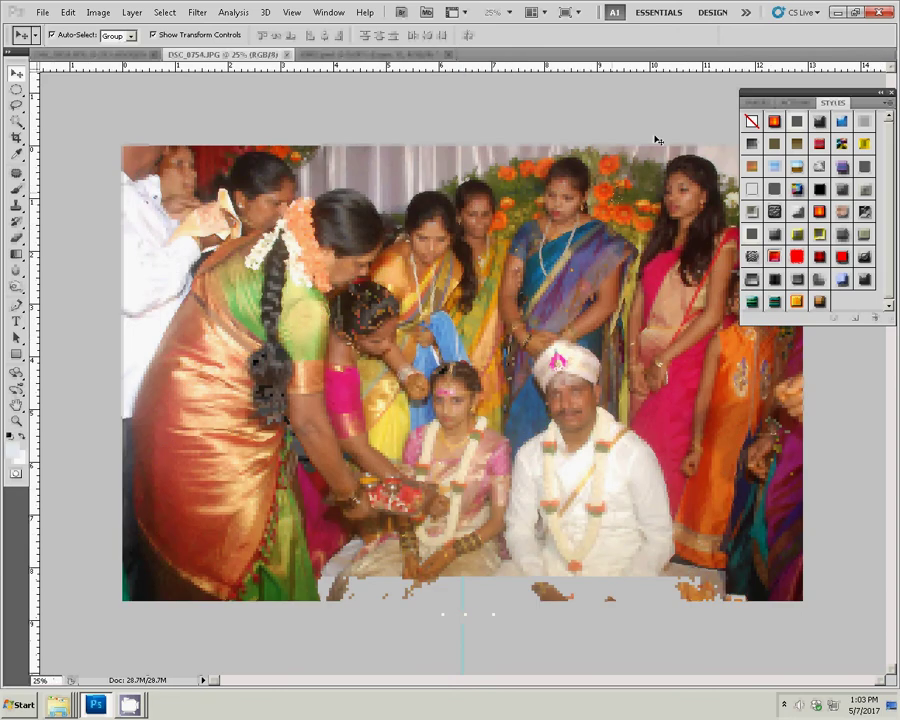
key("ctrl+alt+i")
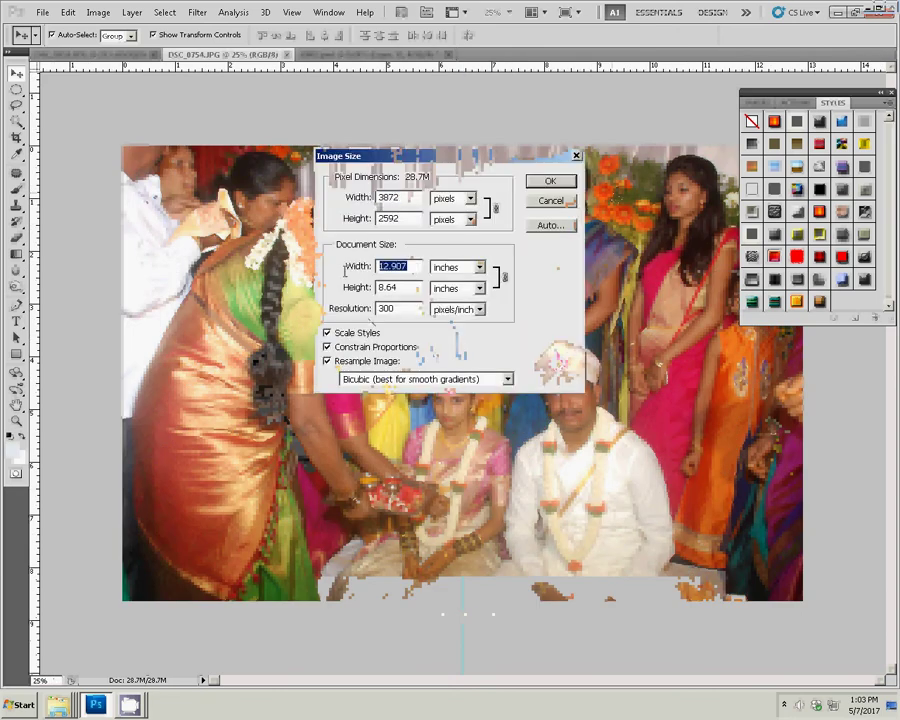
type("8")
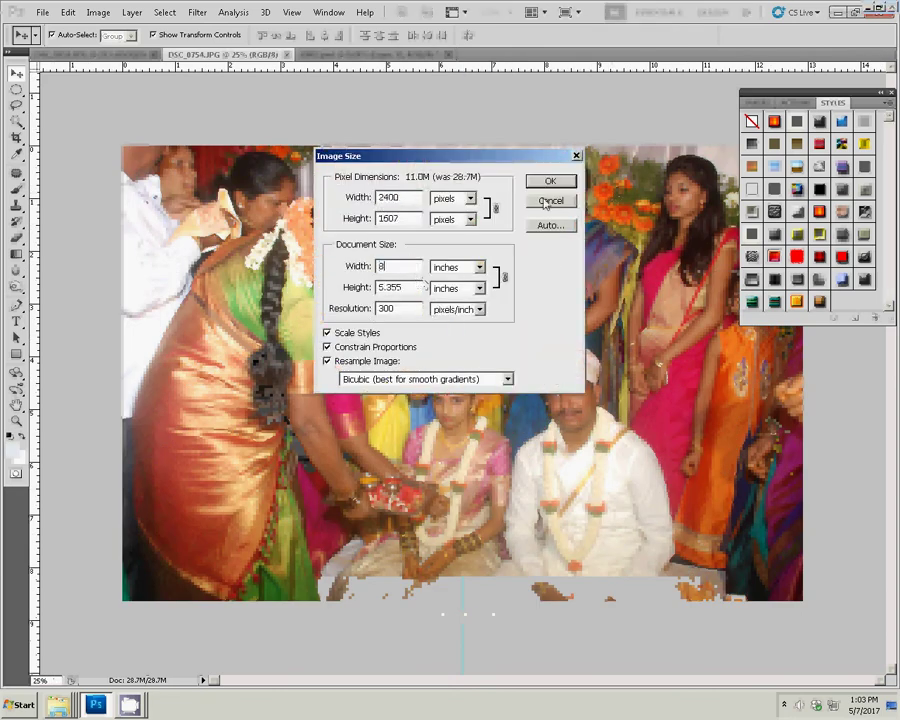
left_click(551, 182)
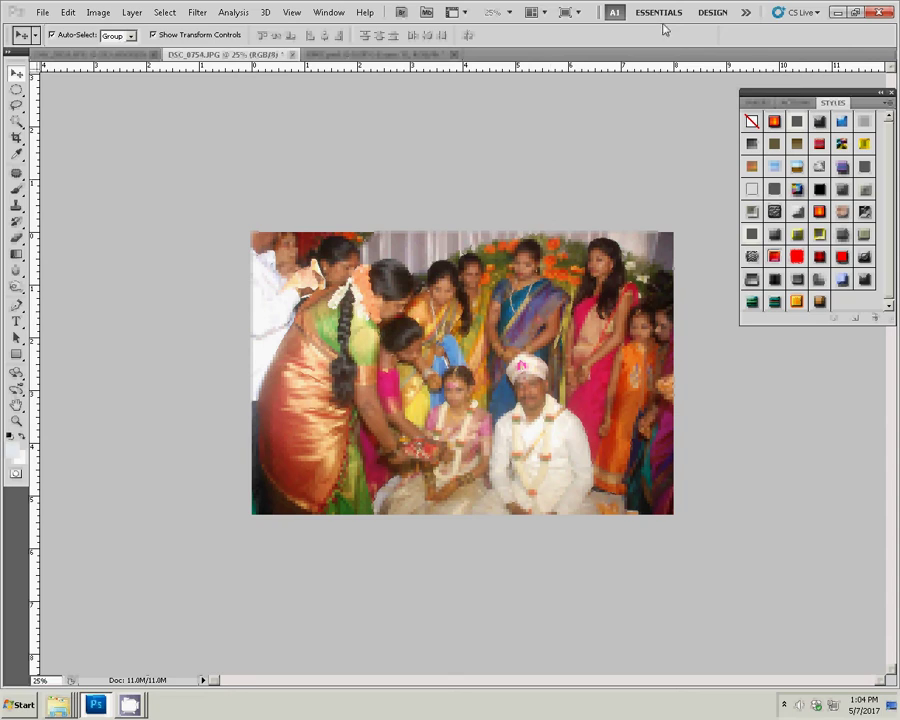
Take the whole DSC_0754 photo, close it without saving, and paste it into R003
key("ctrl+alt+i")
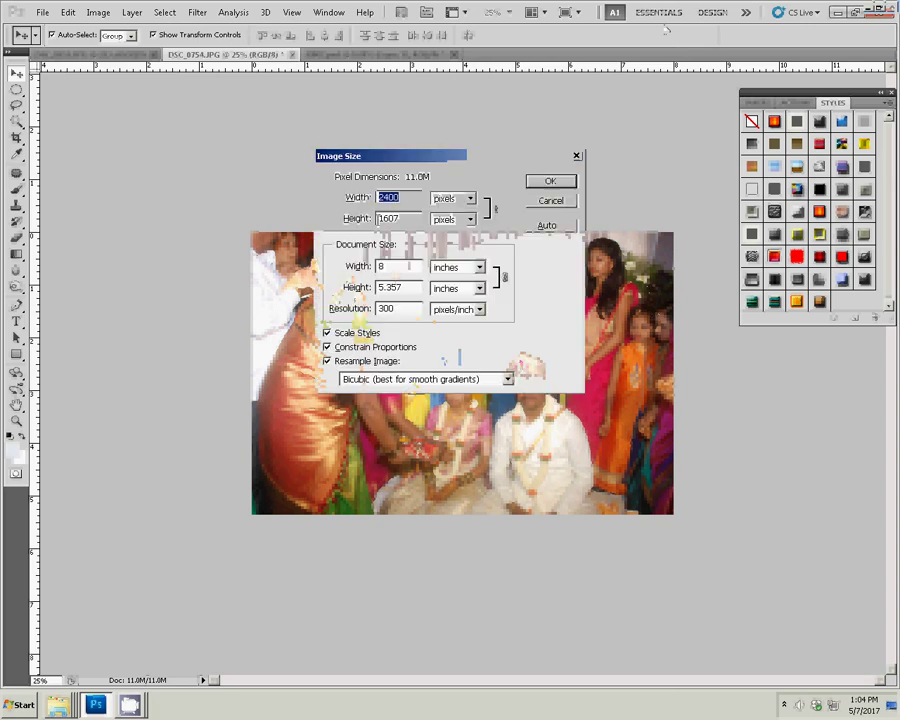
left_click(544, 181)
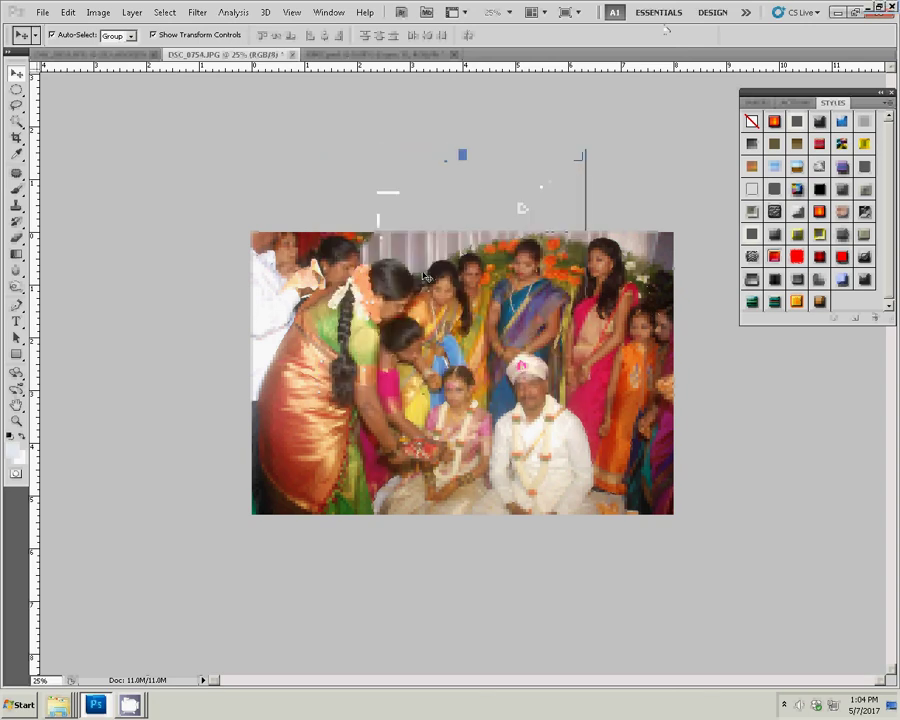
key("ctrl+a")
key("Delete")
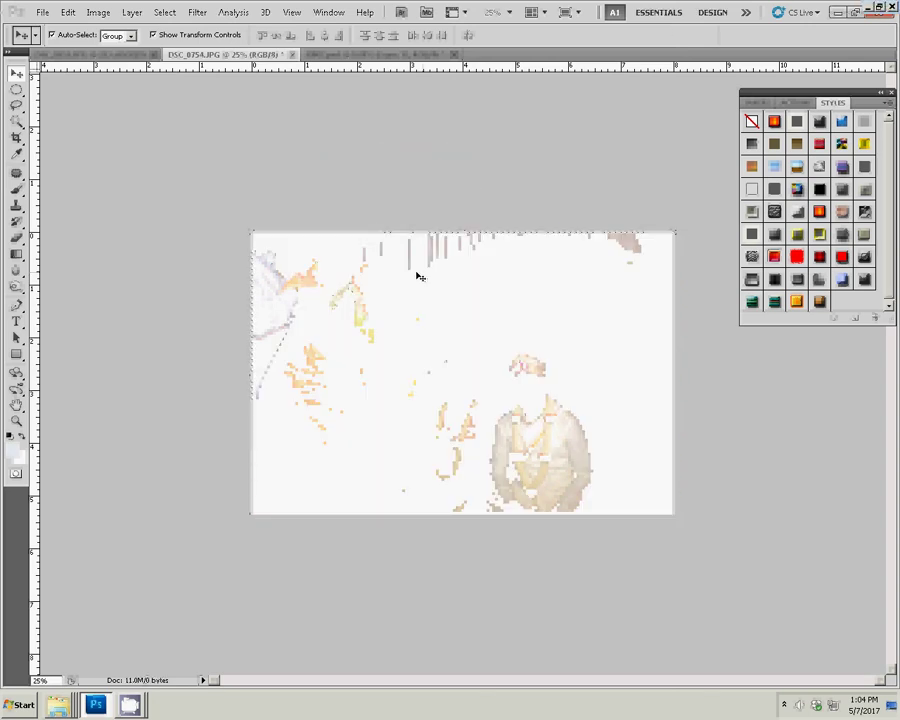
key("ctrl+w")
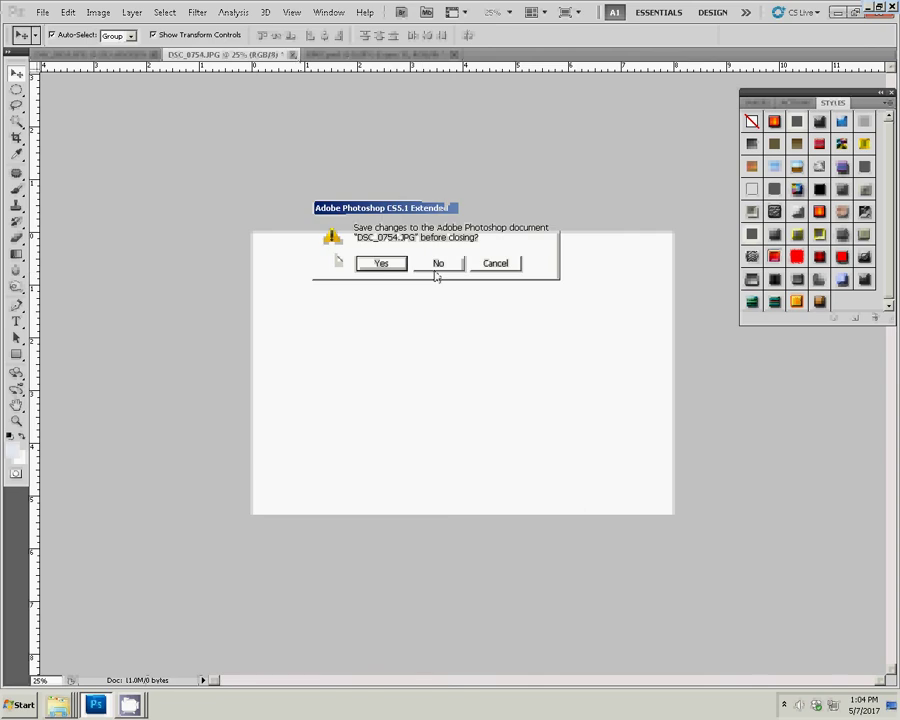
left_click(439, 265)
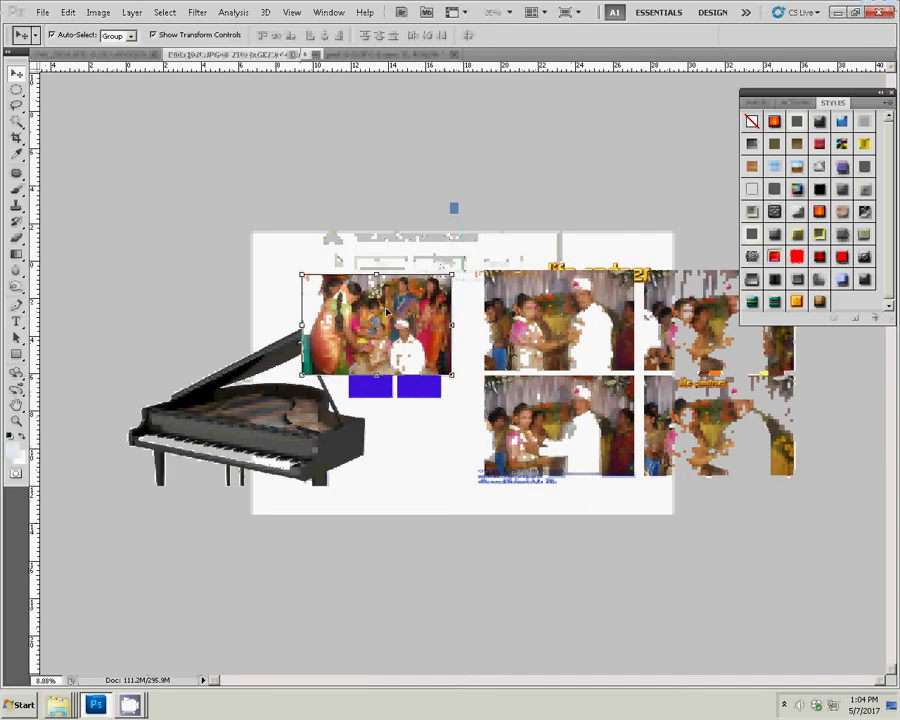
key("ctrl+v")
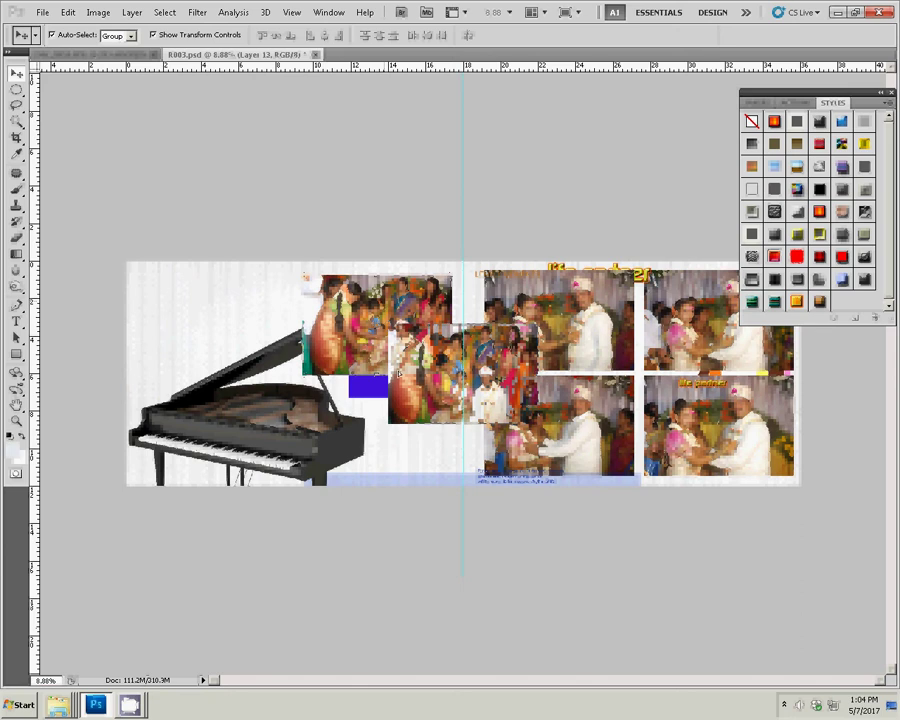
Place the pasted photo beneath the top-left photo and nudge that top photo up slightly
mouse_move(481, 341)
left_mouse_down()
mouse_move(385, 393)
mouse_move(395, 393)
left_mouse_up()
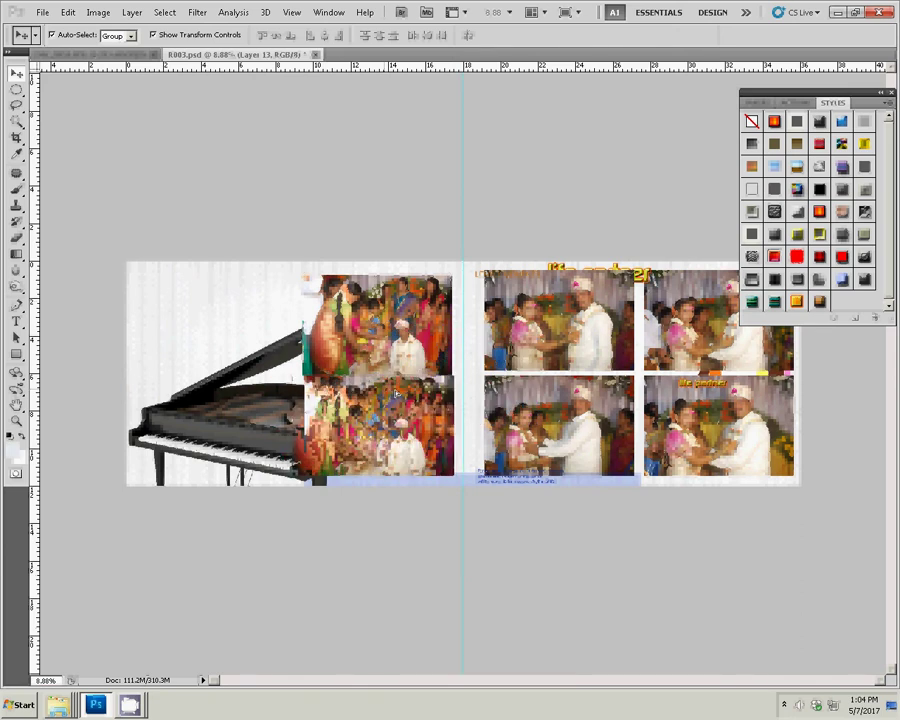
left_click(371, 303)
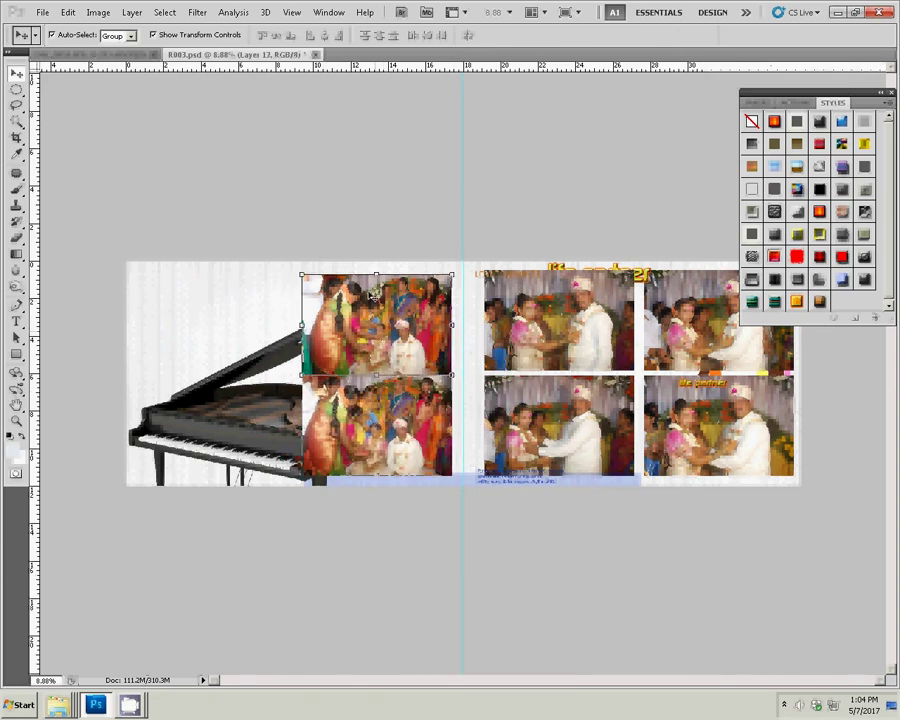
left_click_drag(371, 303, 371, 300)
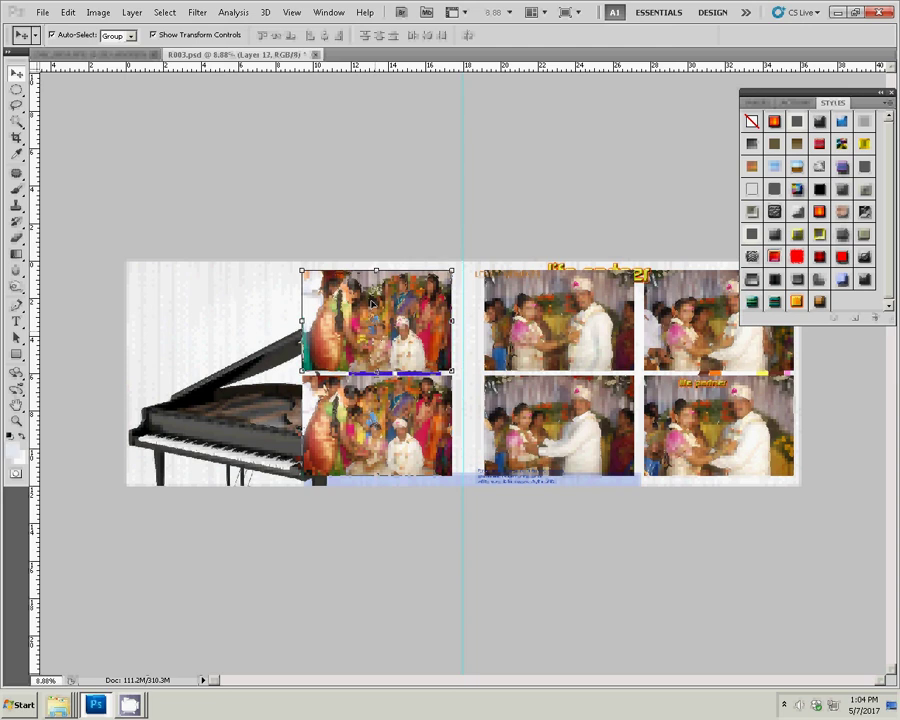
left_click(95, 57)
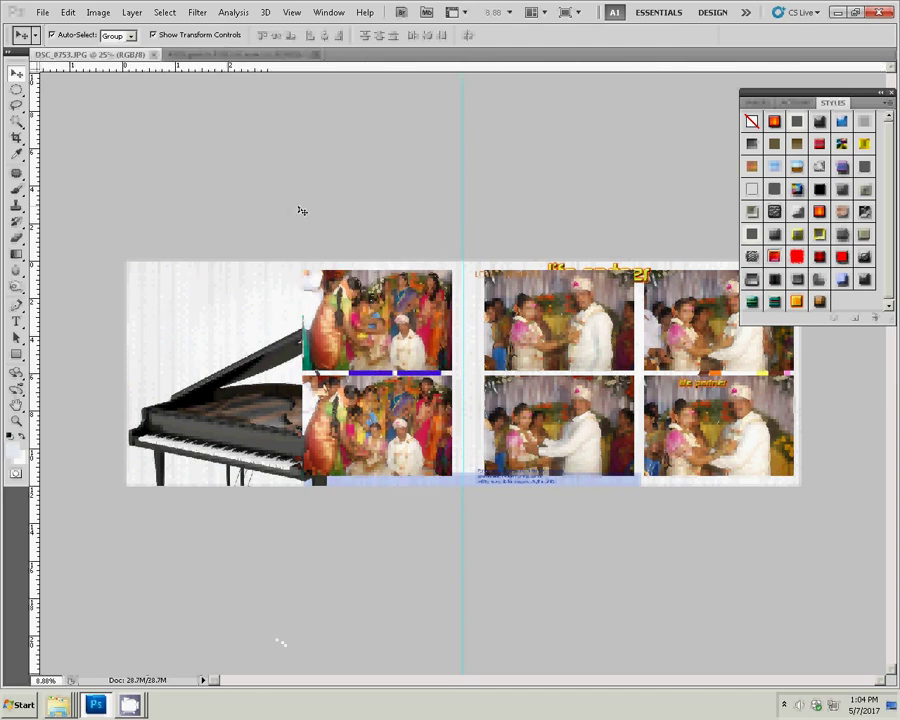
Resize the spare DSC_0753 photo to 8 inches wide, then close it without saving
key("ctrl+alt+i")
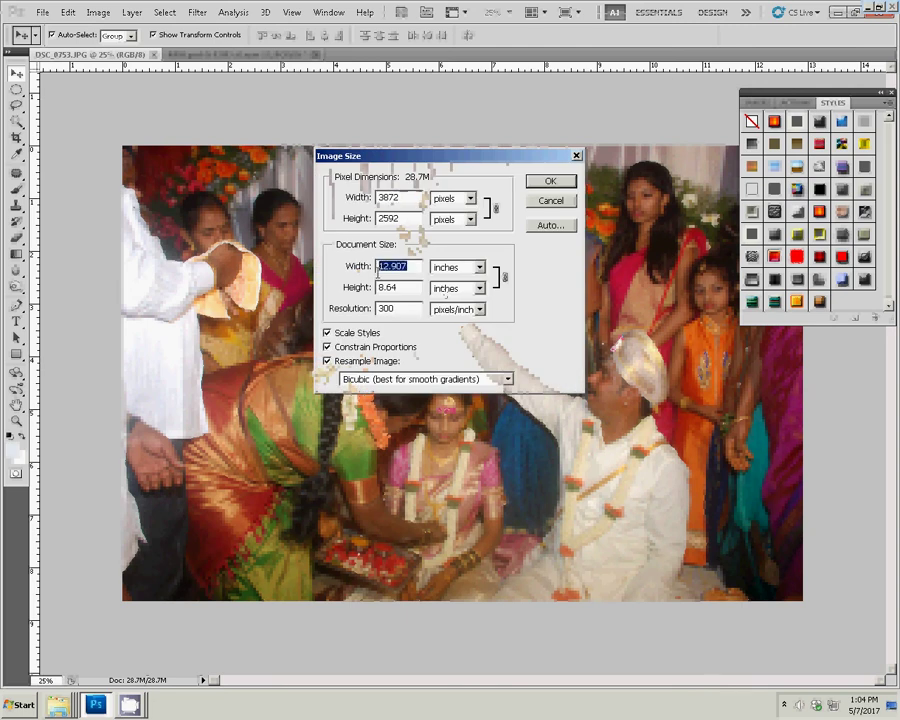
type("8")
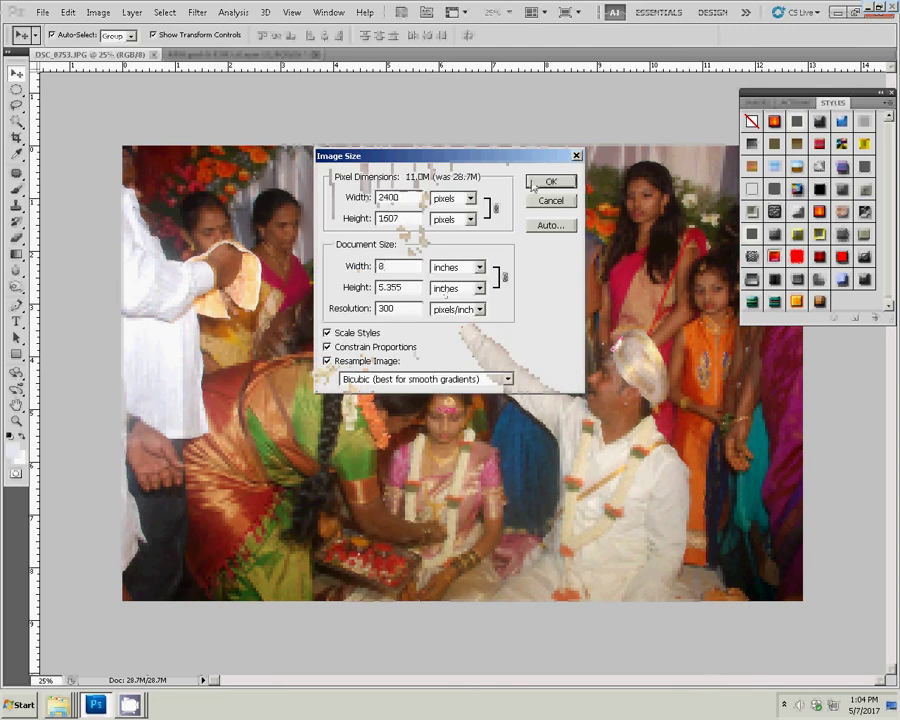
left_click(540, 182)
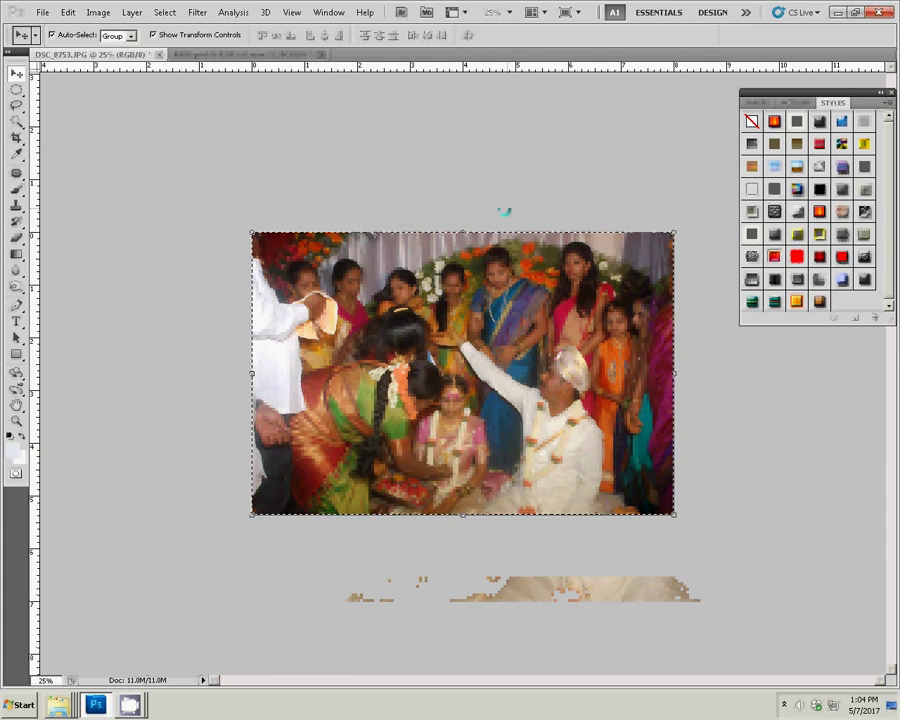
left_click(159, 55)
left_click(437, 262)
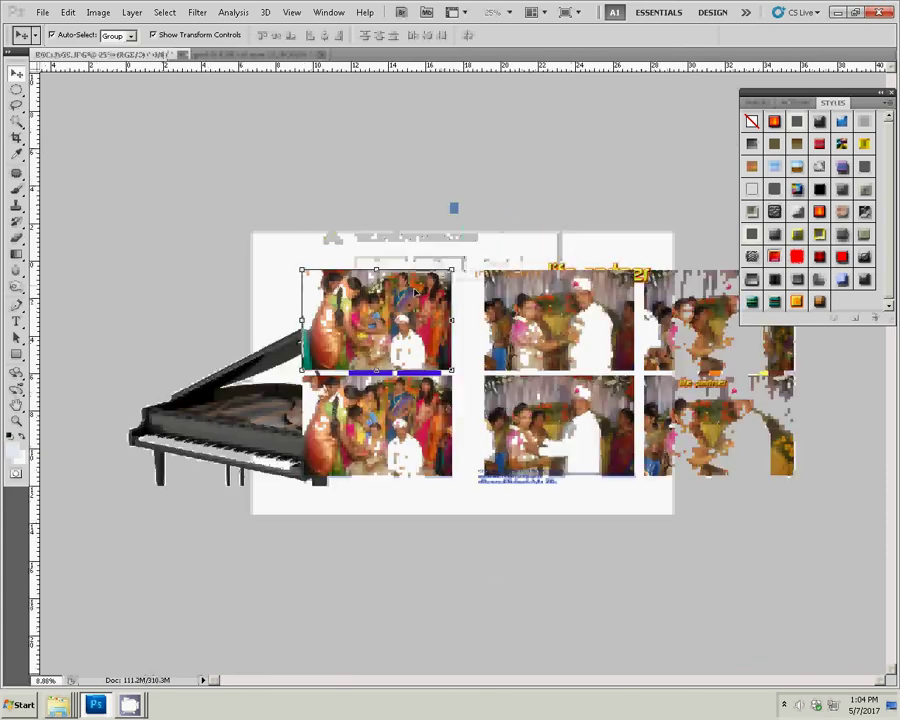
Move a photo layer into the slot above the piano and fit the spread on screen
left_click(257, 438)
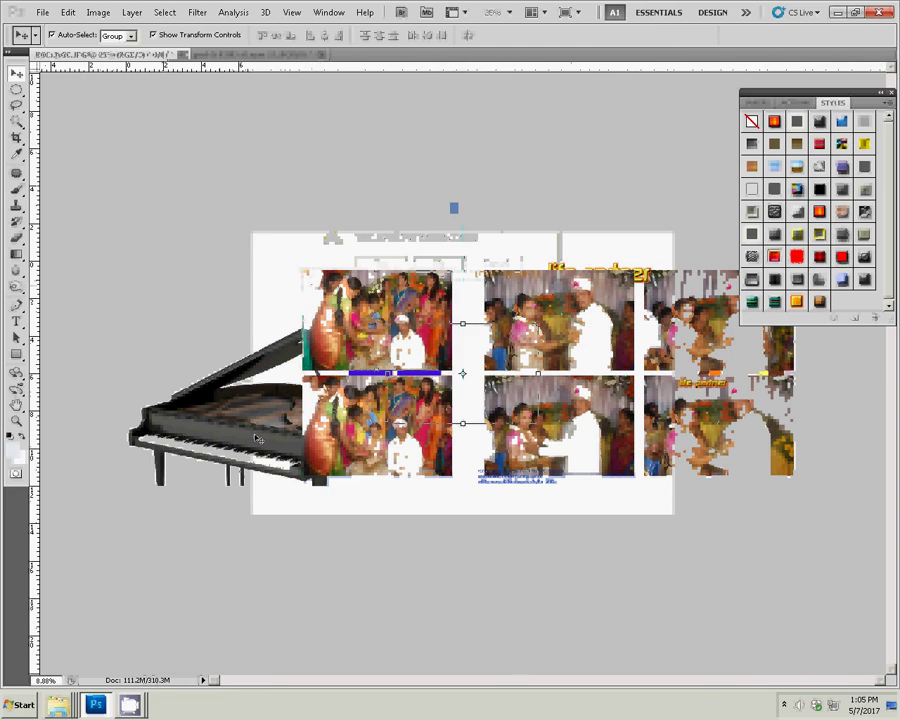
mouse_move(505, 345)
left_mouse_down()
mouse_move(274, 306)
mouse_move(241, 291)
left_mouse_up()
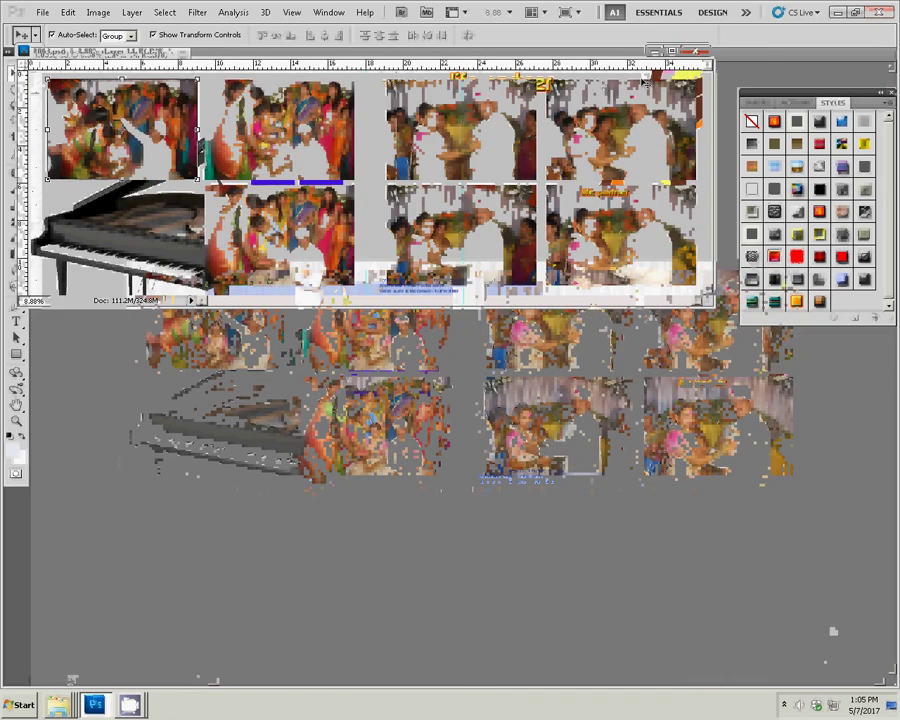
key("z")
right_click(452, 164)
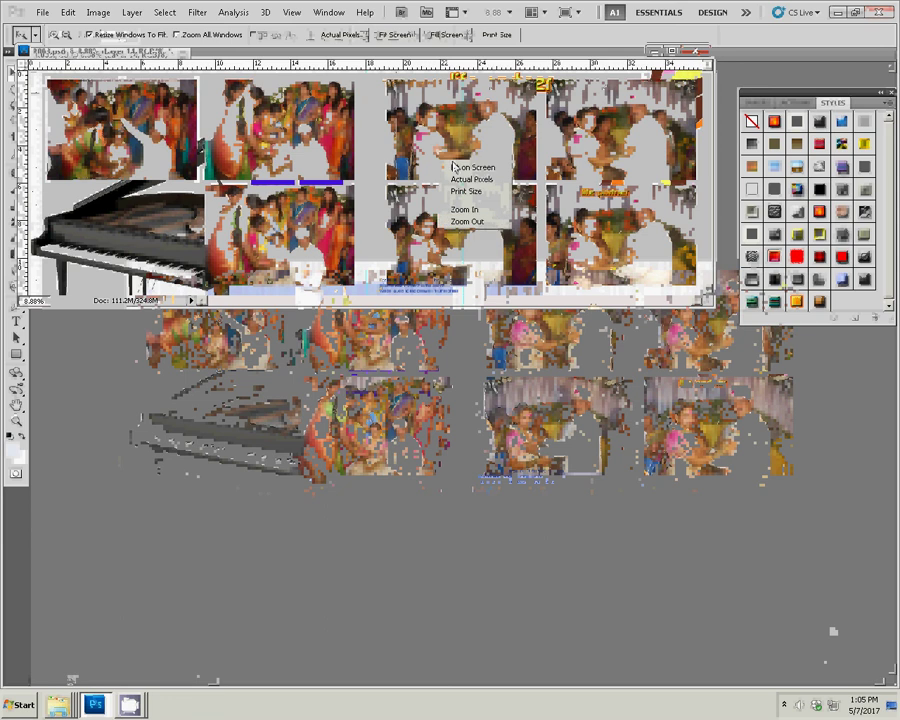
left_click(458, 167)
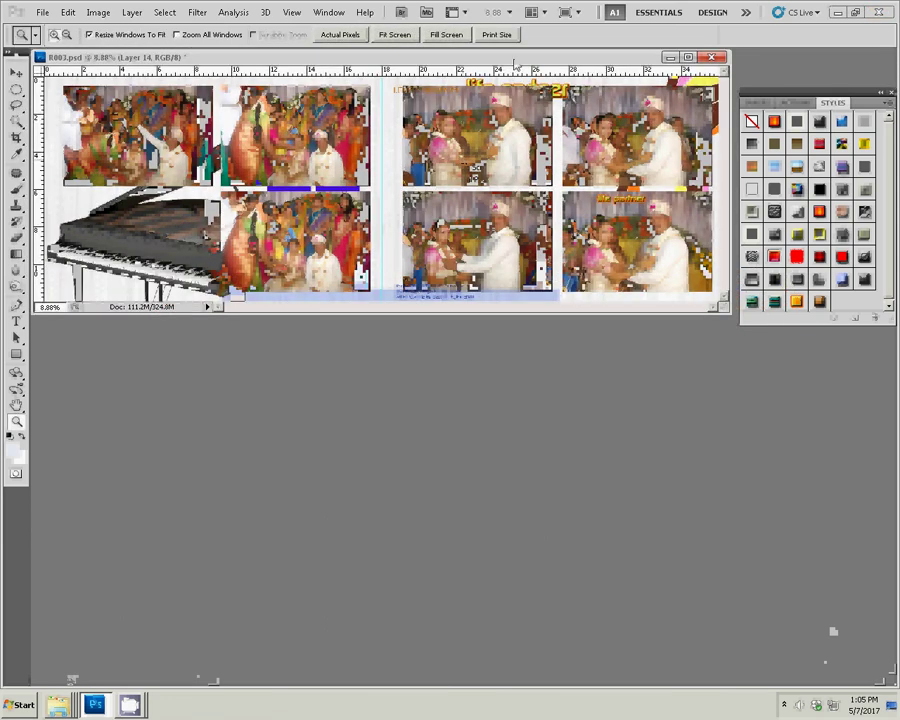
left_click_drag(516, 64, 512, 127)
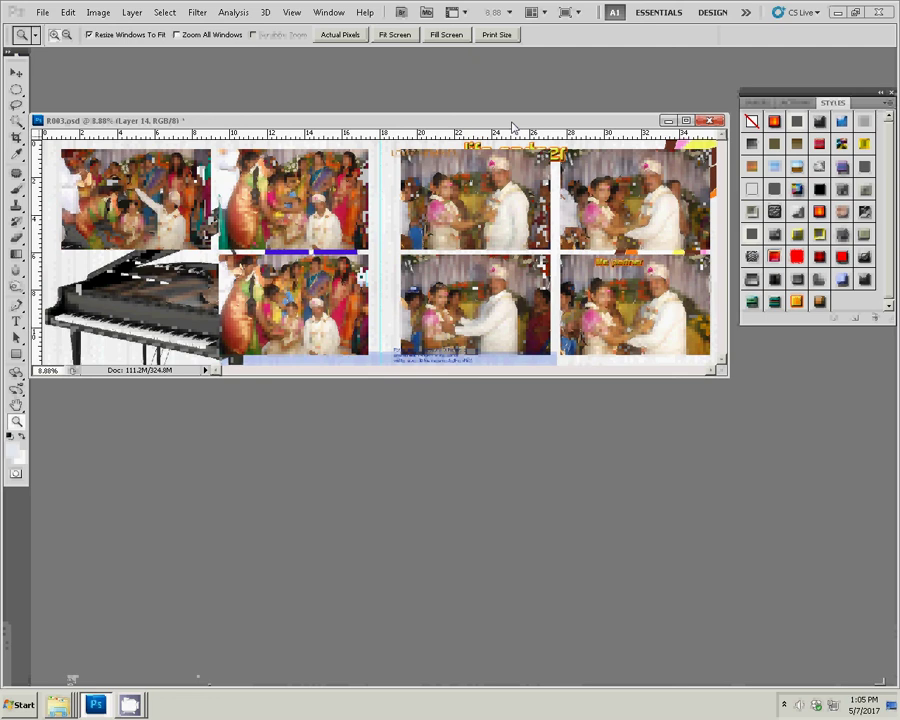
right_click(57, 704)
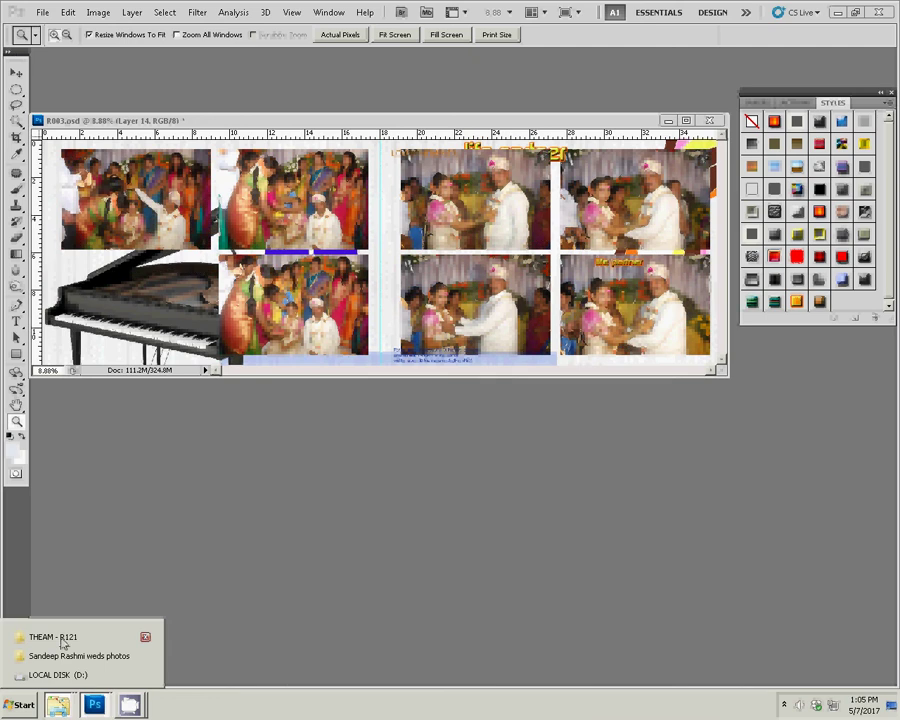
Open DSC_0762 from the wedding photos folder via the Explorer jump list
left_click(64, 656)
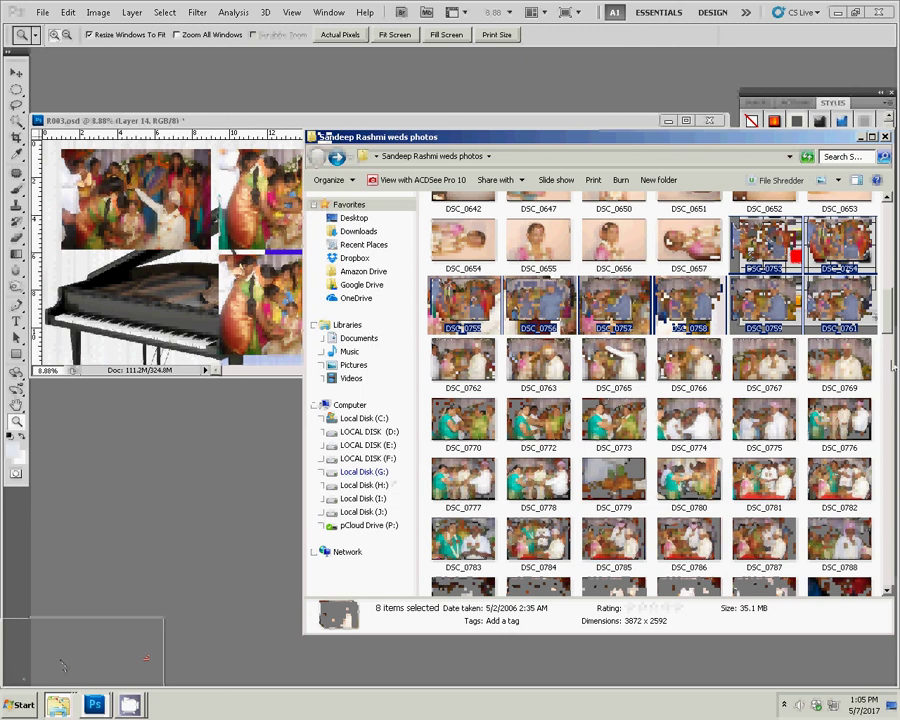
left_click(477, 381)
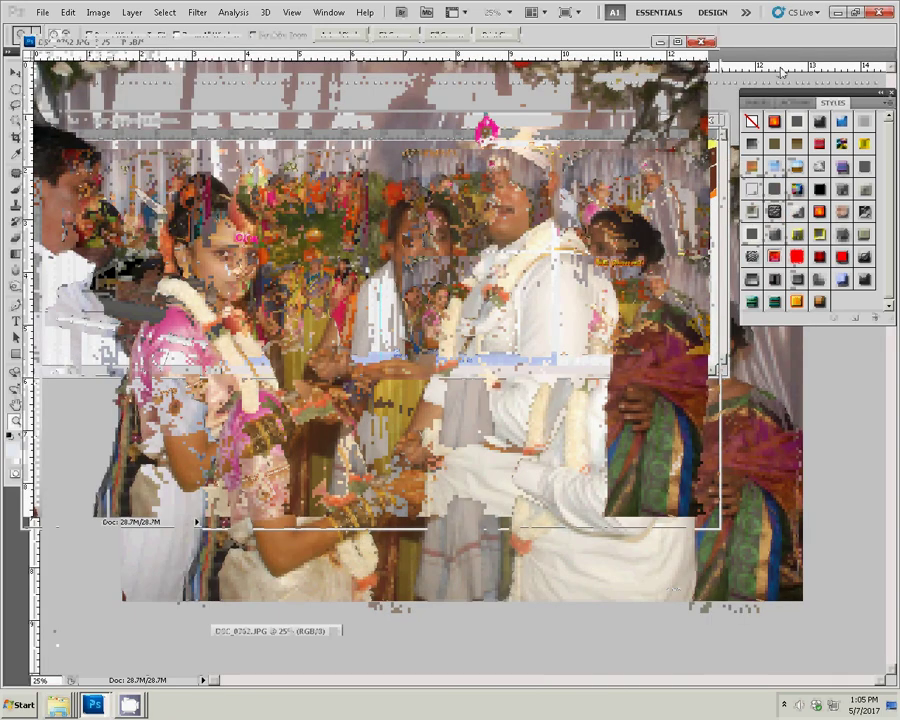
Resize the DSC_0762 photo to 8 inches wide
key("ctrl+alt+i")
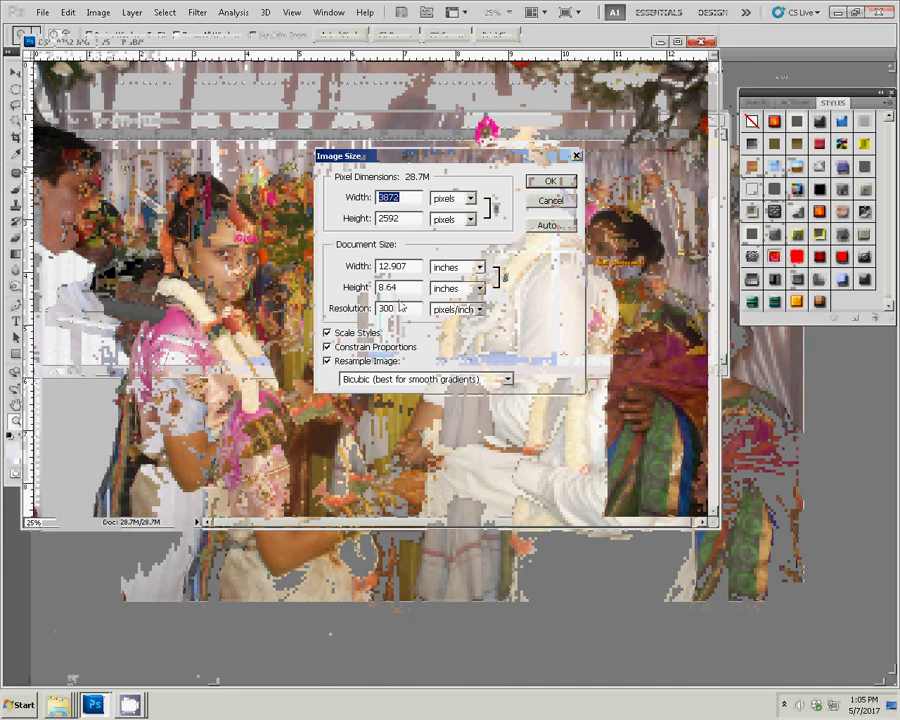
type("8")
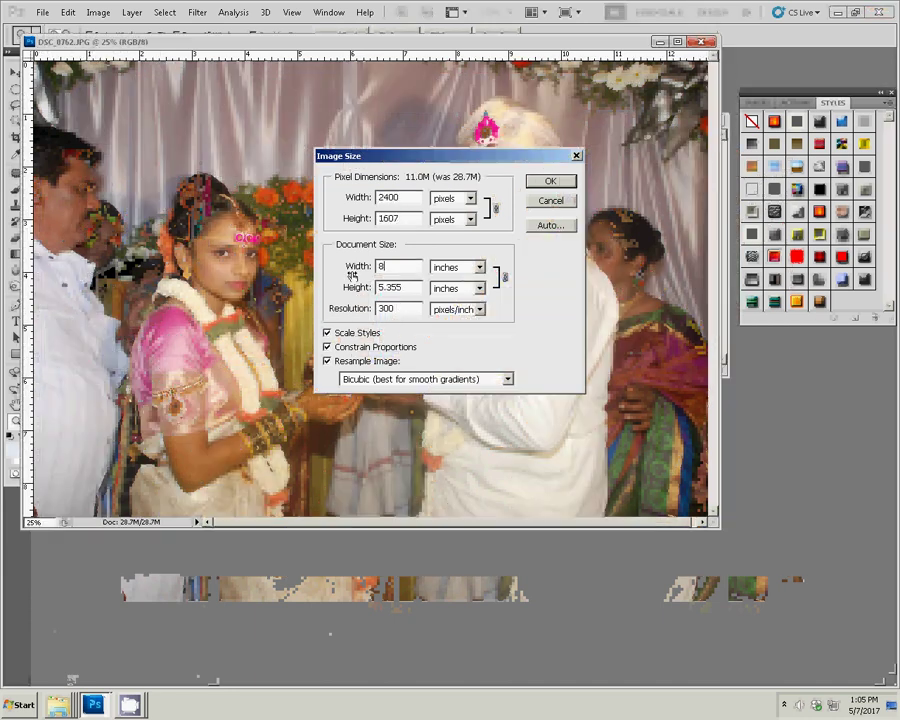
left_click(540, 182)
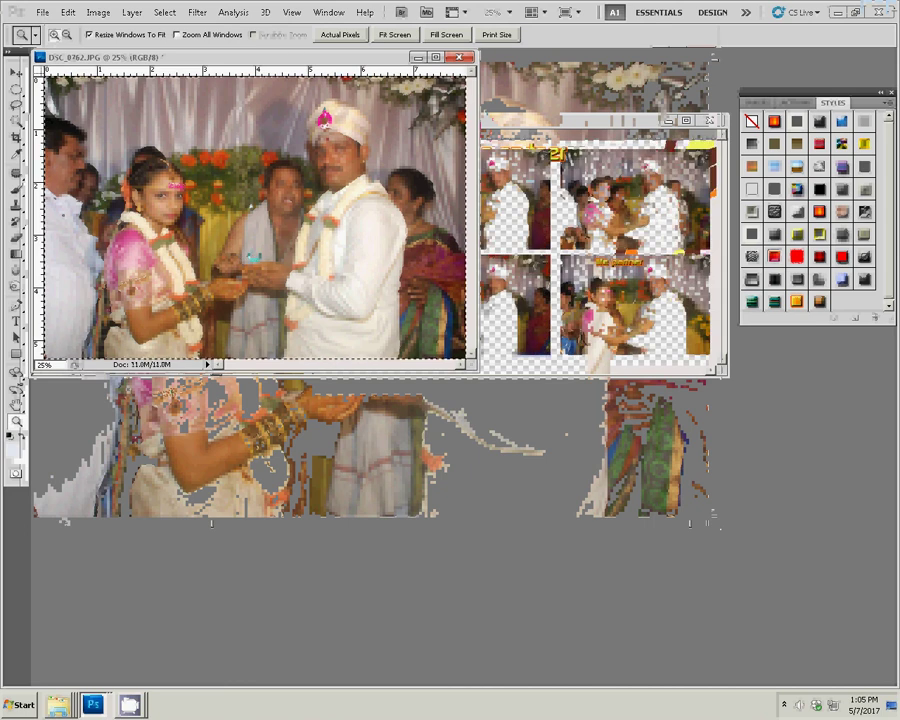
Close DSC_0762 without saving and move the new photo to the bottom-left slot over the piano
left_click(463, 57)
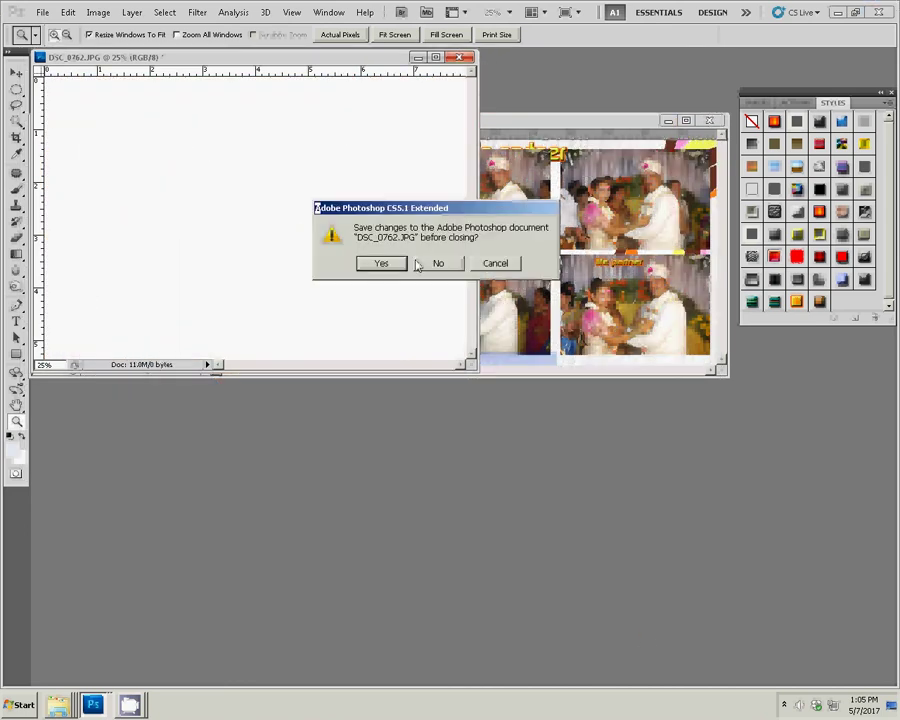
left_click(420, 264)
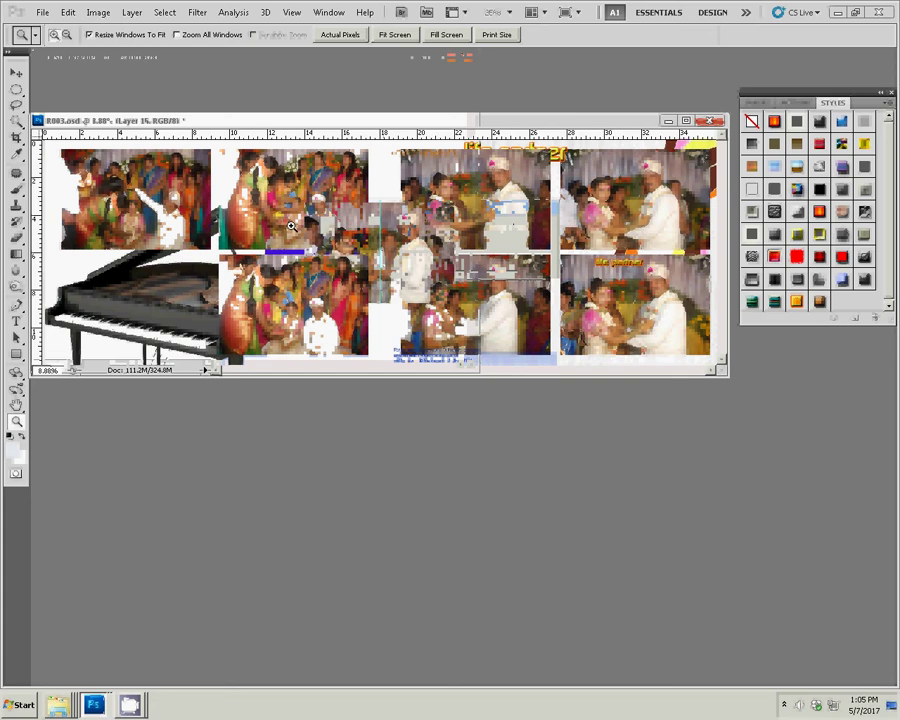
key("v")
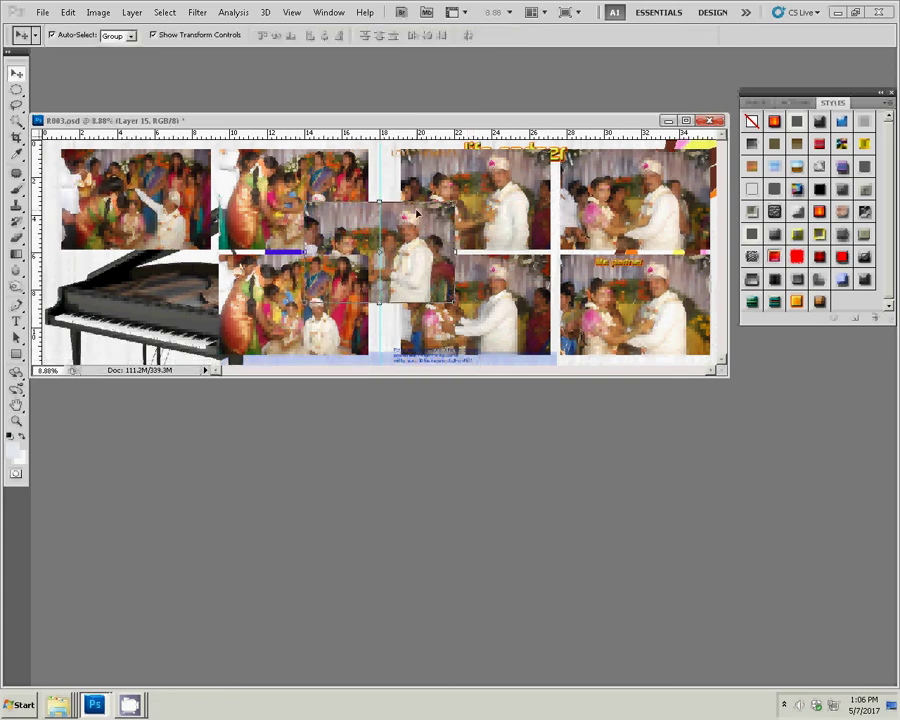
left_click_drag(417, 213, 170, 265)
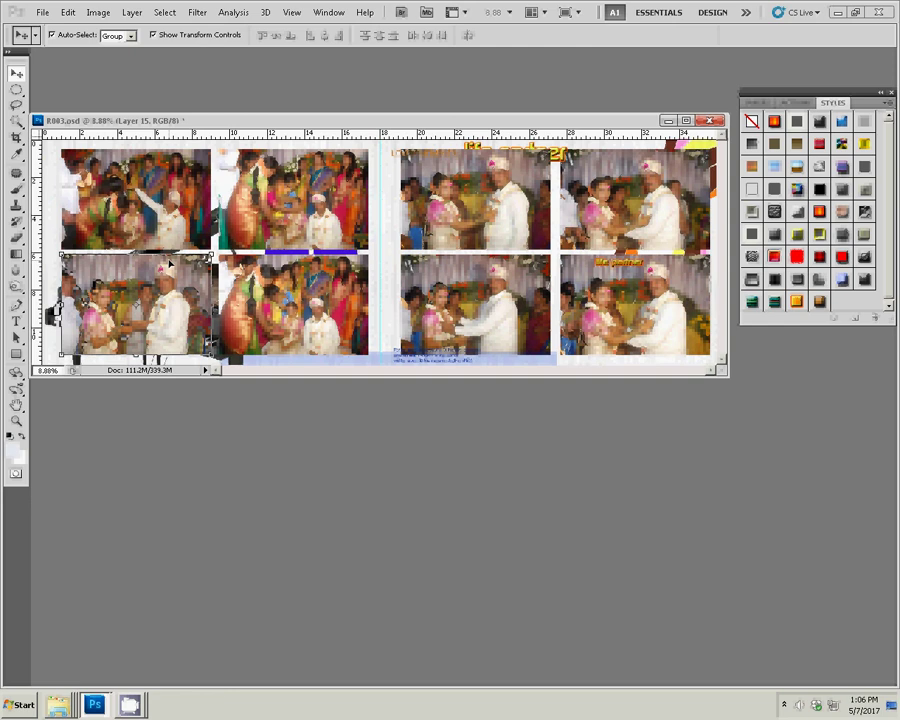
Add a Stroke layer effect to Layer 15 with a Gradient fill type
left_click(758, 103)
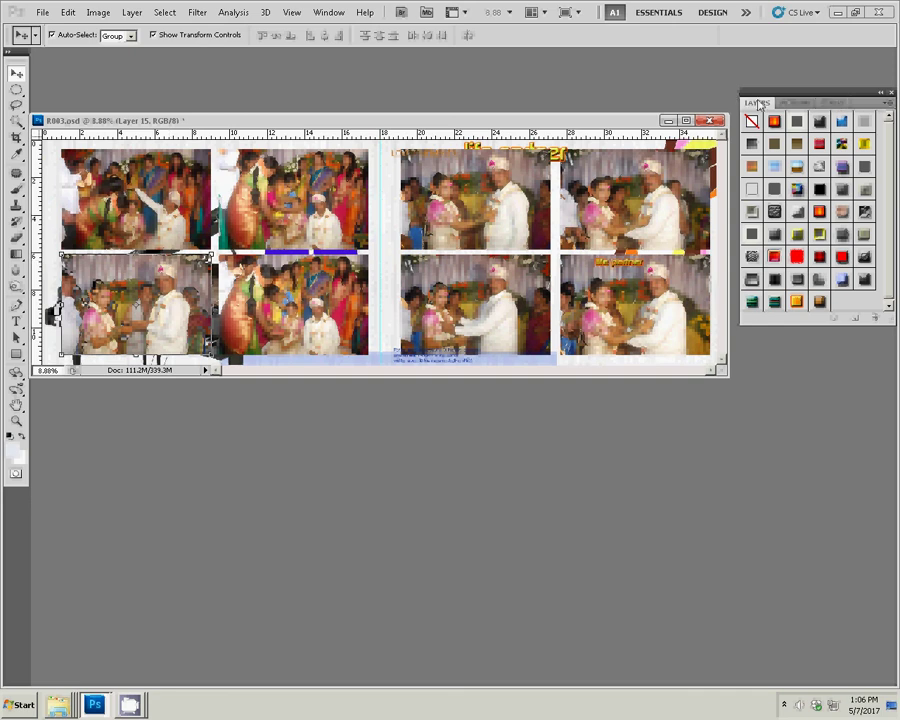
left_click(780, 317)
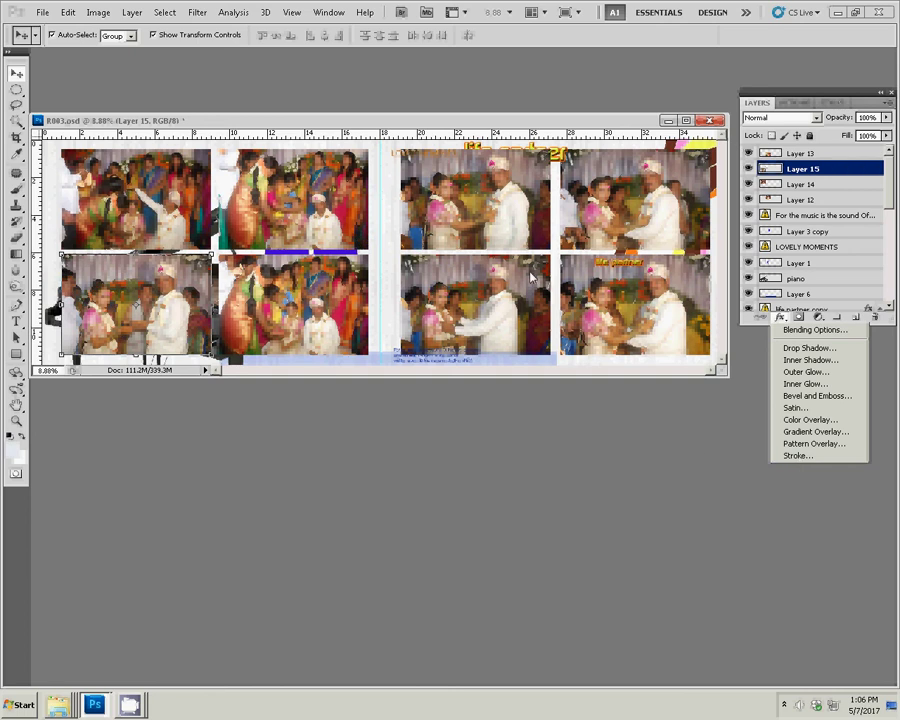
left_click(797, 455)
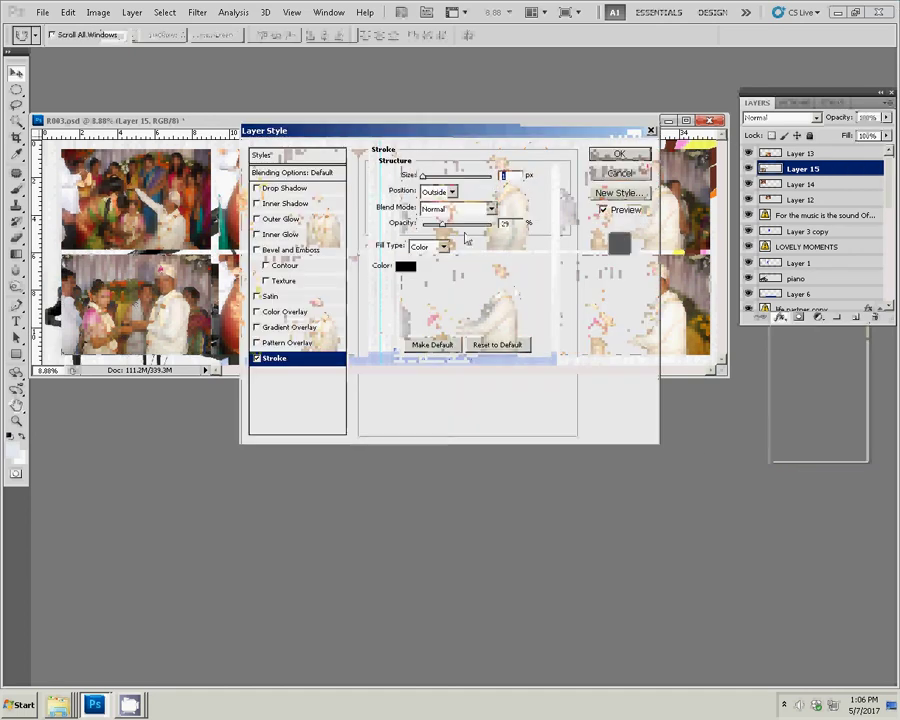
left_click(443, 246)
left_click(424, 266)
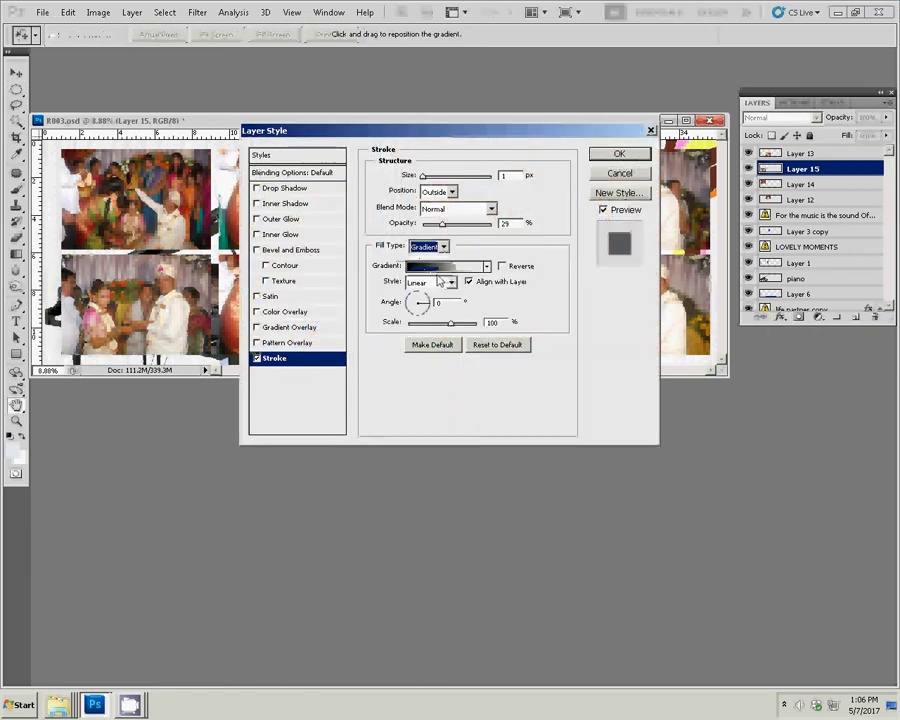
Load the Color Harmonies 2 presets and choose the Magenta, Green, Yellow gradient
left_click(440, 266)
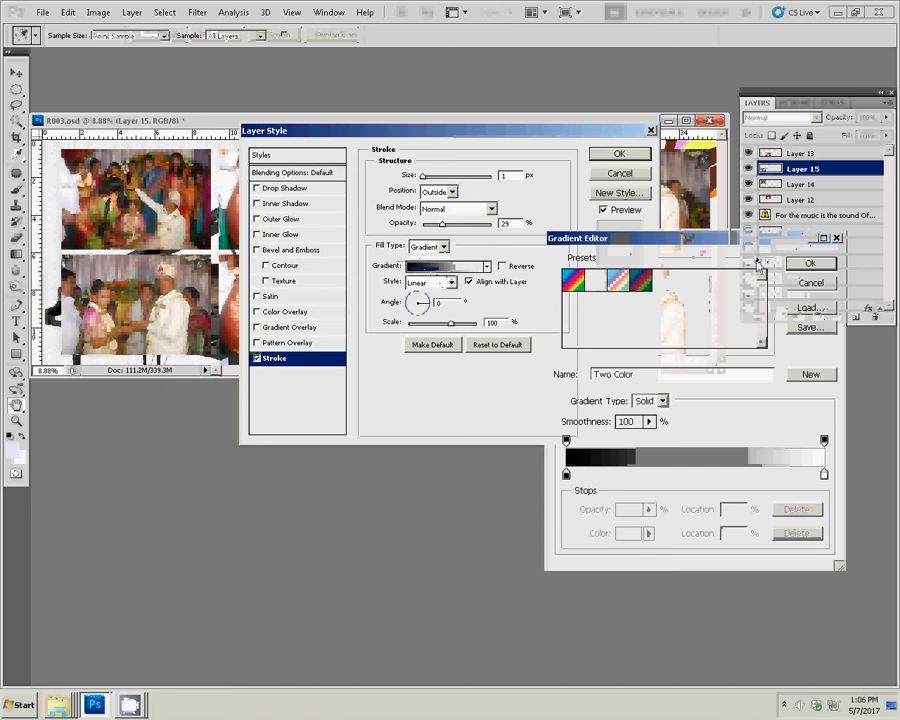
left_click(757, 262)
left_click(804, 381)
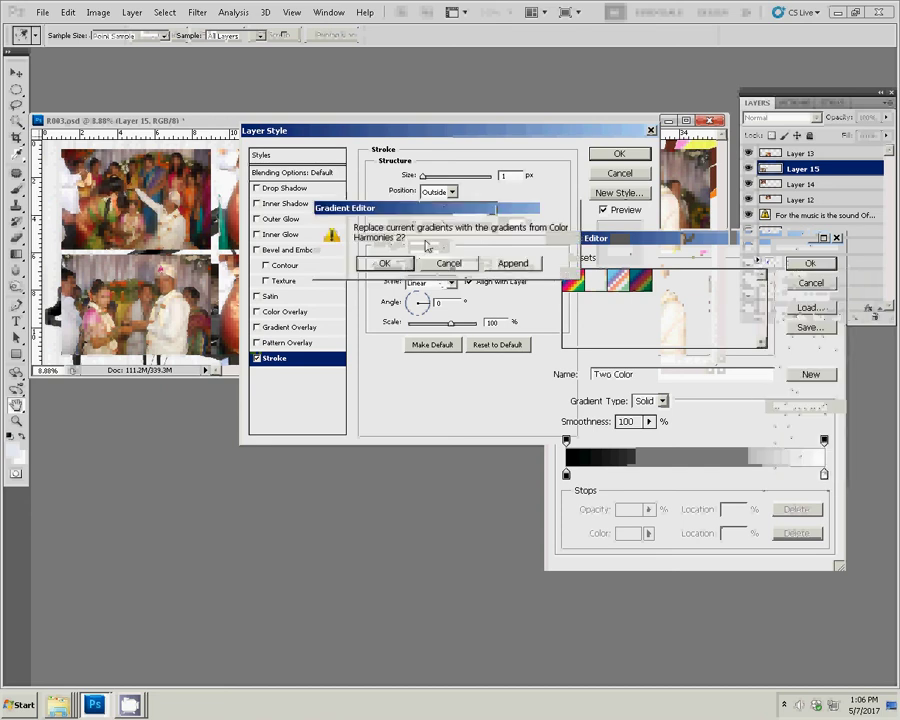
left_click(376, 262)
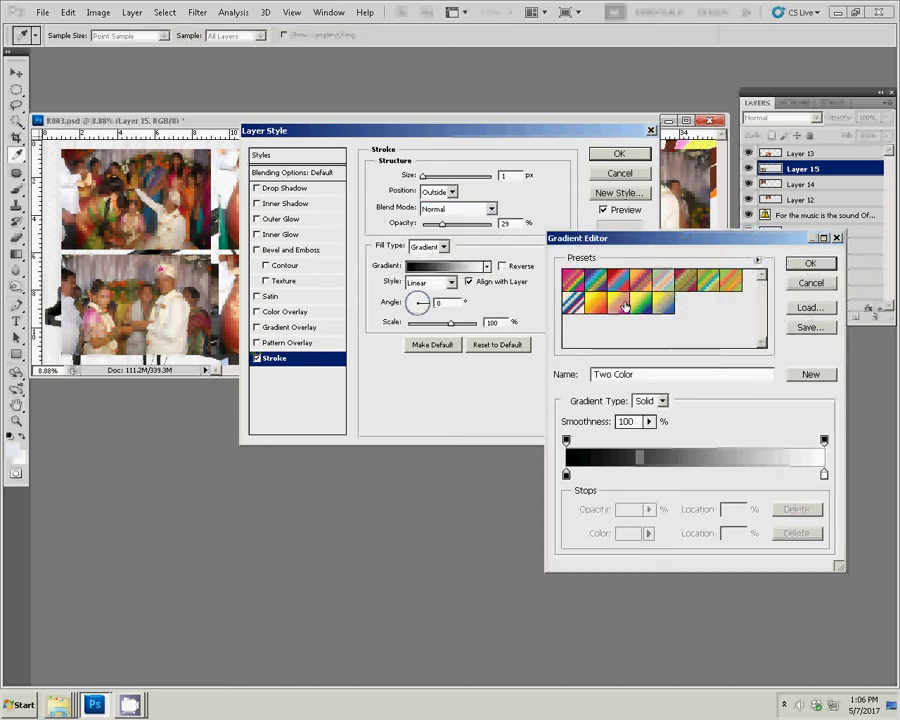
left_click(572, 300)
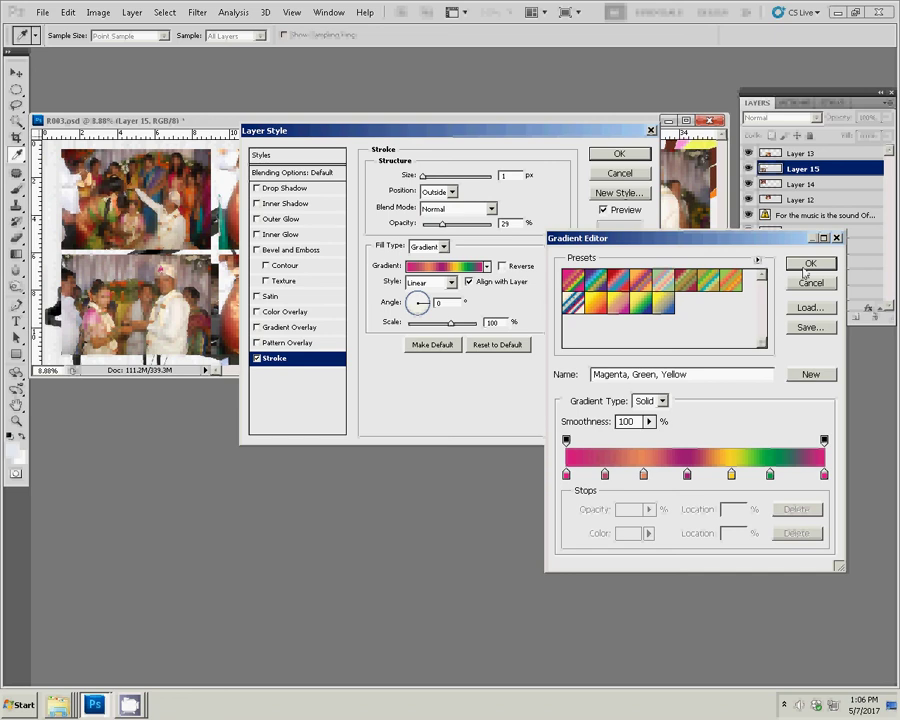
left_click(806, 263)
Set the stroke to 100% opacity and 12 px size, and apply it
left_click_drag(443, 225, 500, 224)
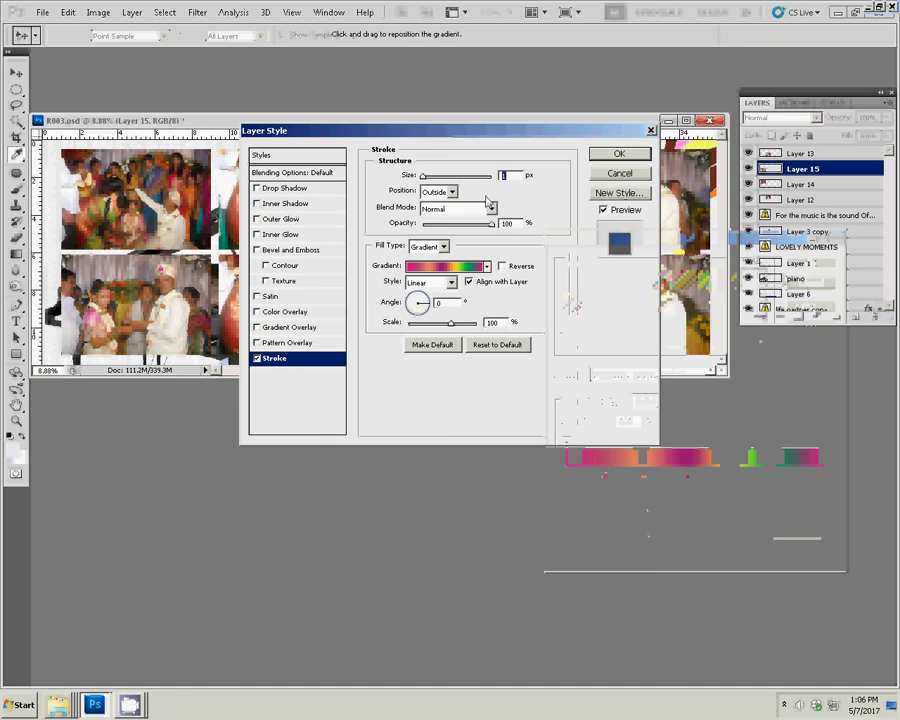
type("12")
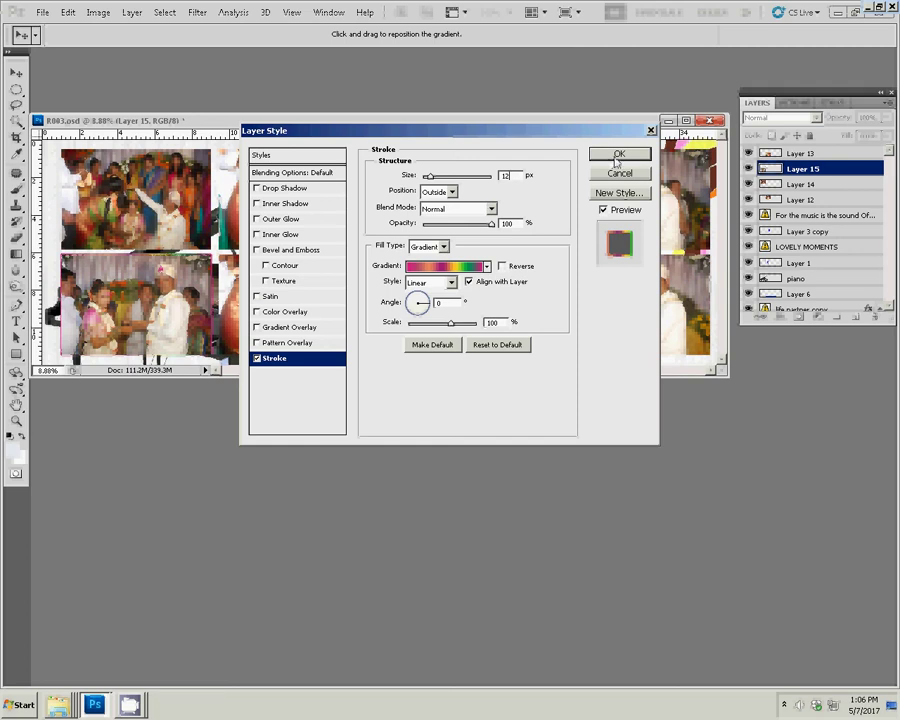
left_click(617, 156)
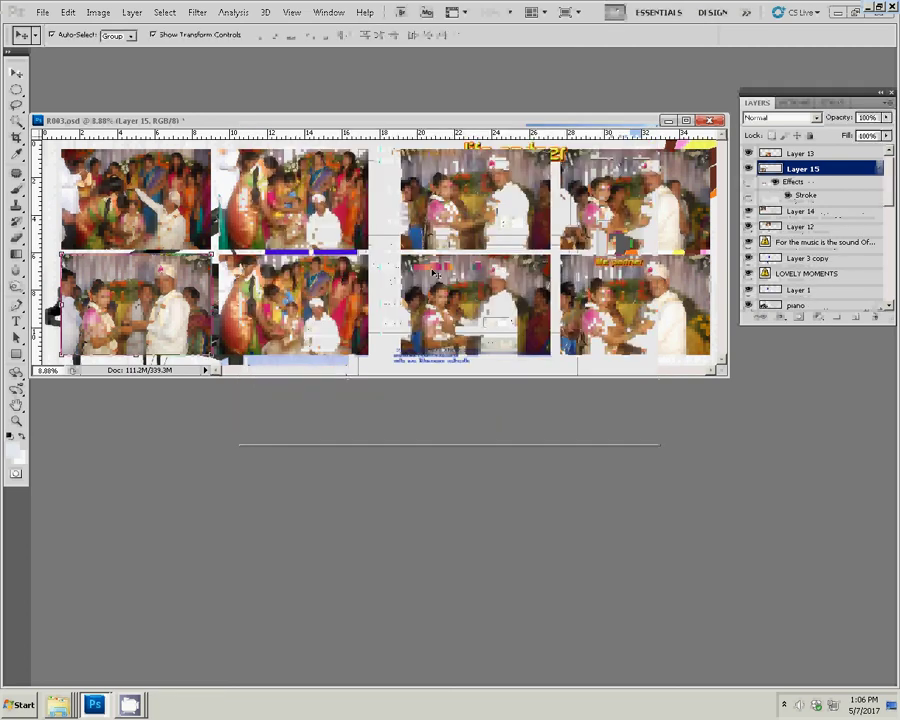
Copy Layer 15's layer style and paste it onto Layers 14 and 12
right_click(838, 171)
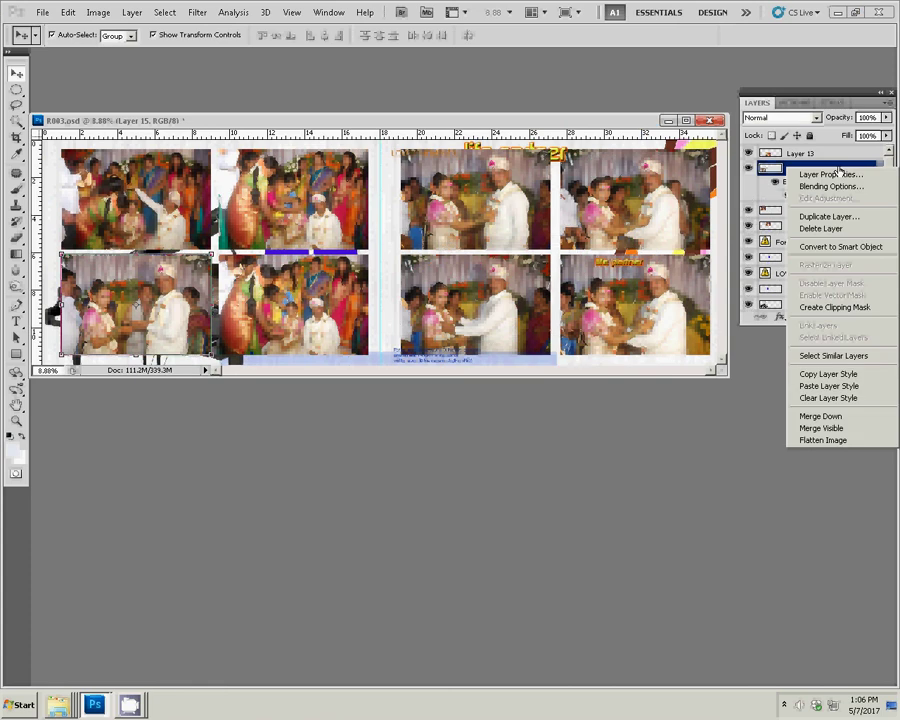
left_click(785, 371)
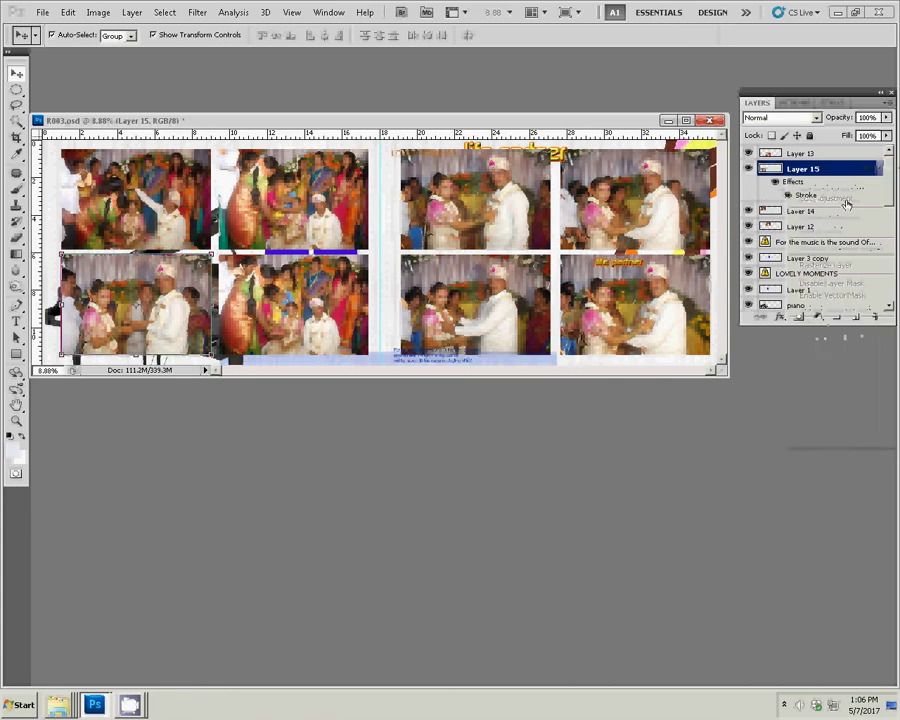
left_click(145, 203)
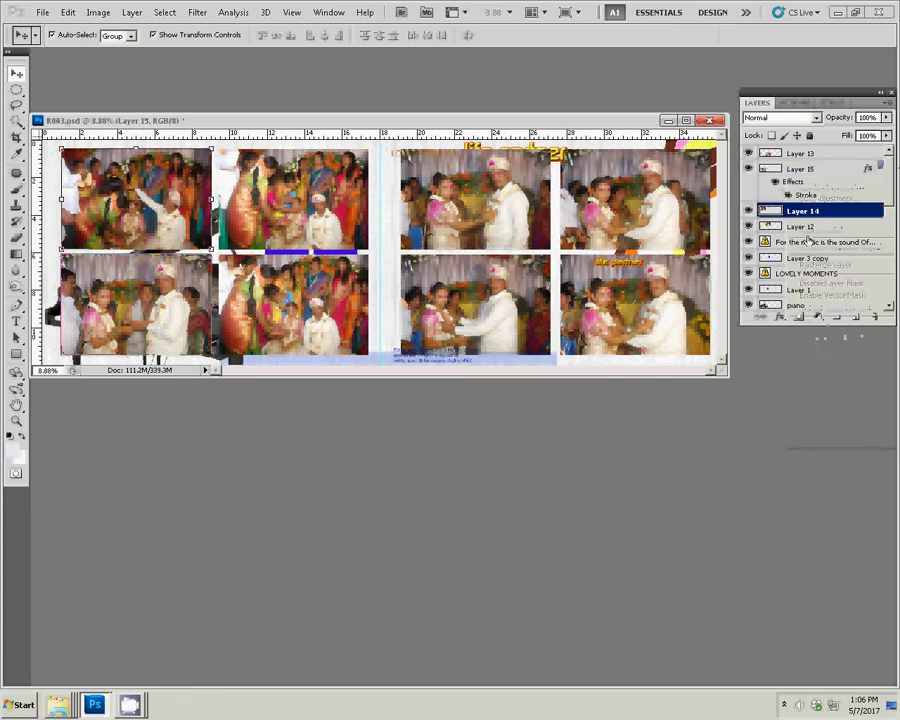
right_click(788, 211)
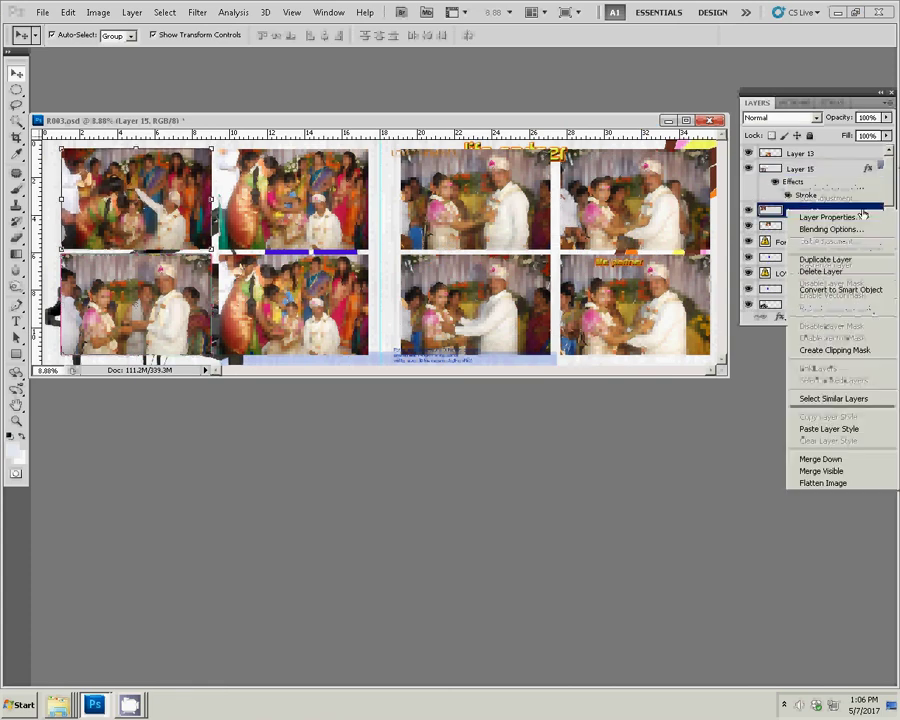
left_click(829, 429)
left_click(810, 252)
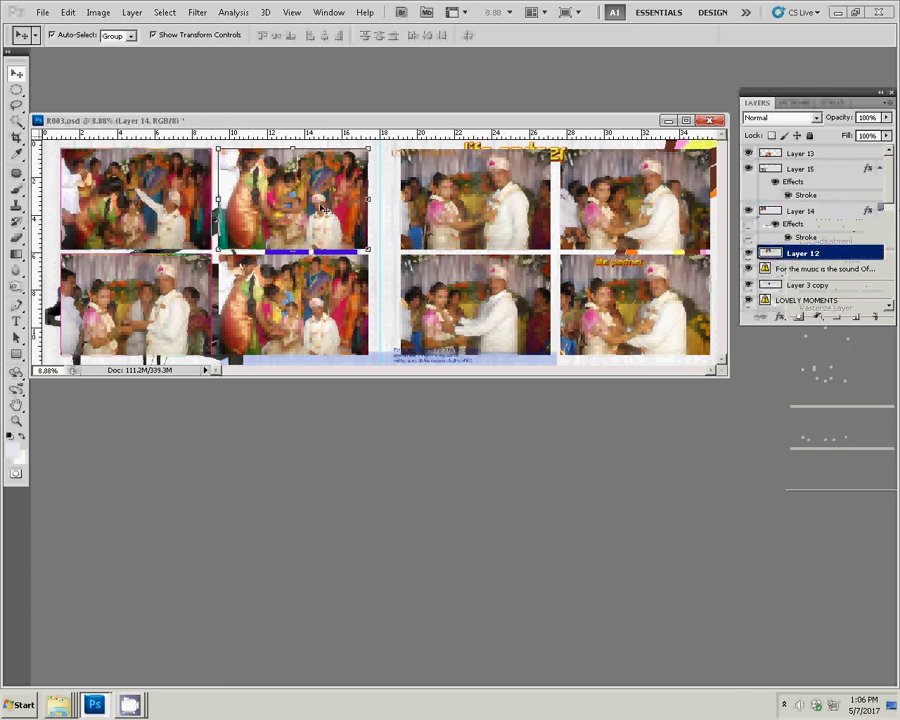
right_click(790, 256)
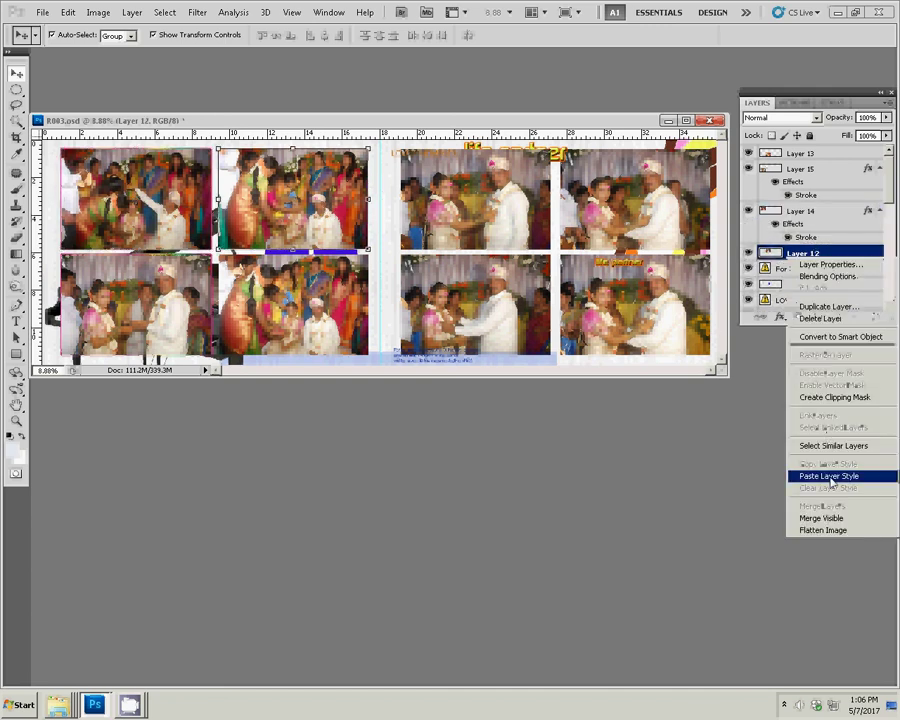
left_click(830, 478)
Paste the copied stroke style onto Layers 13, 10 and 11
left_click(803, 153)
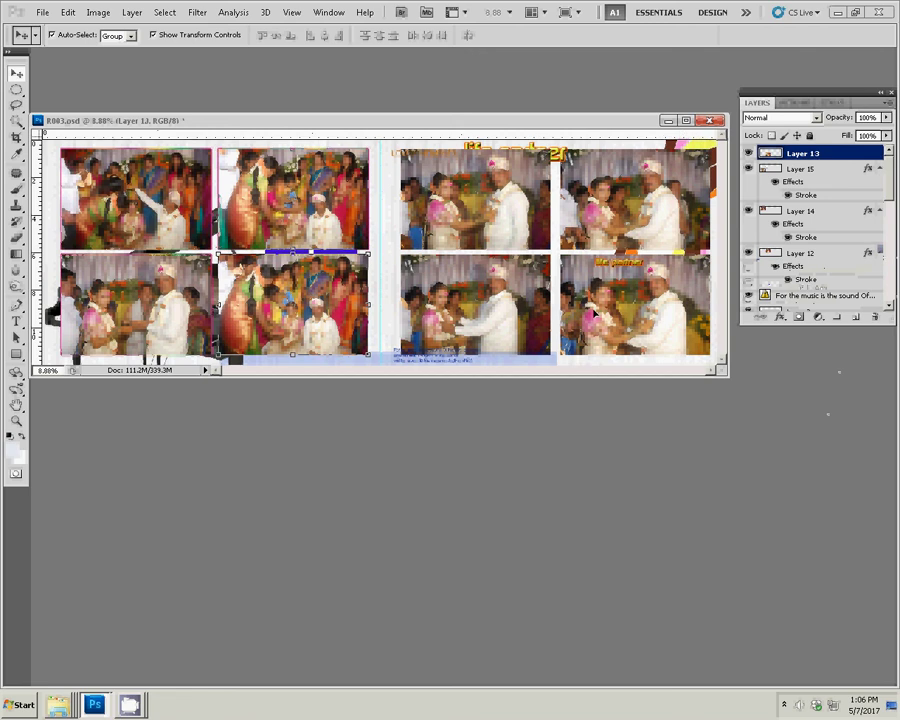
right_click(788, 153)
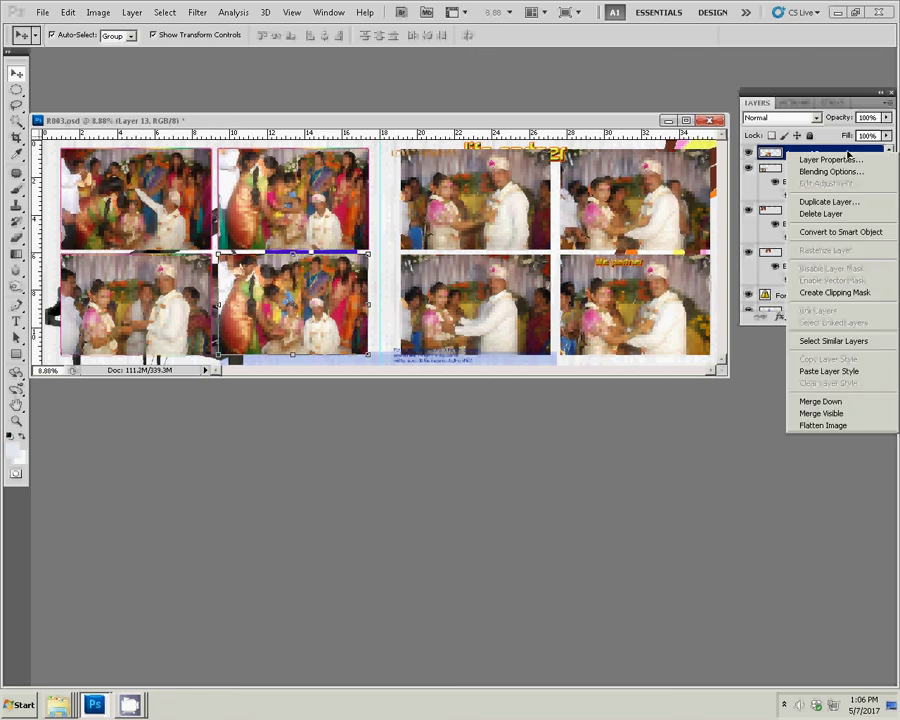
left_click(831, 371)
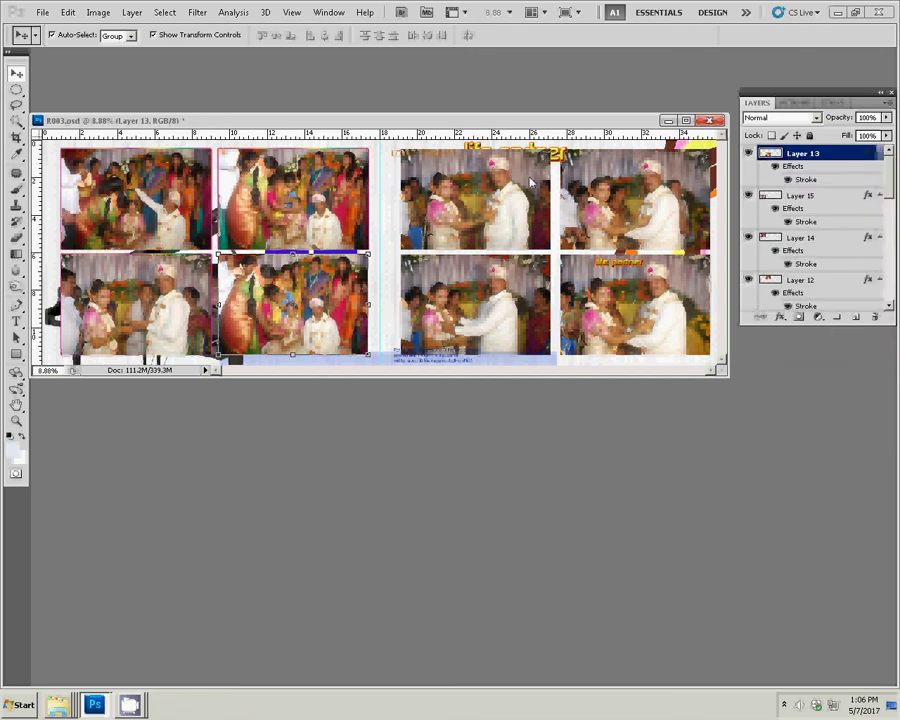
left_click(531, 181)
right_click(836, 304)
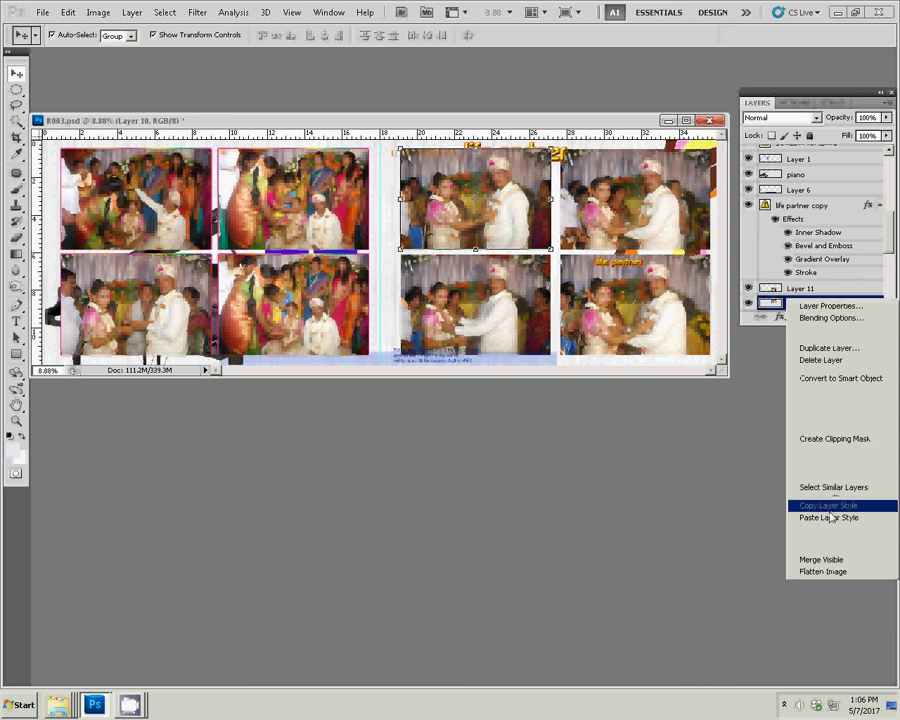
left_click(828, 516)
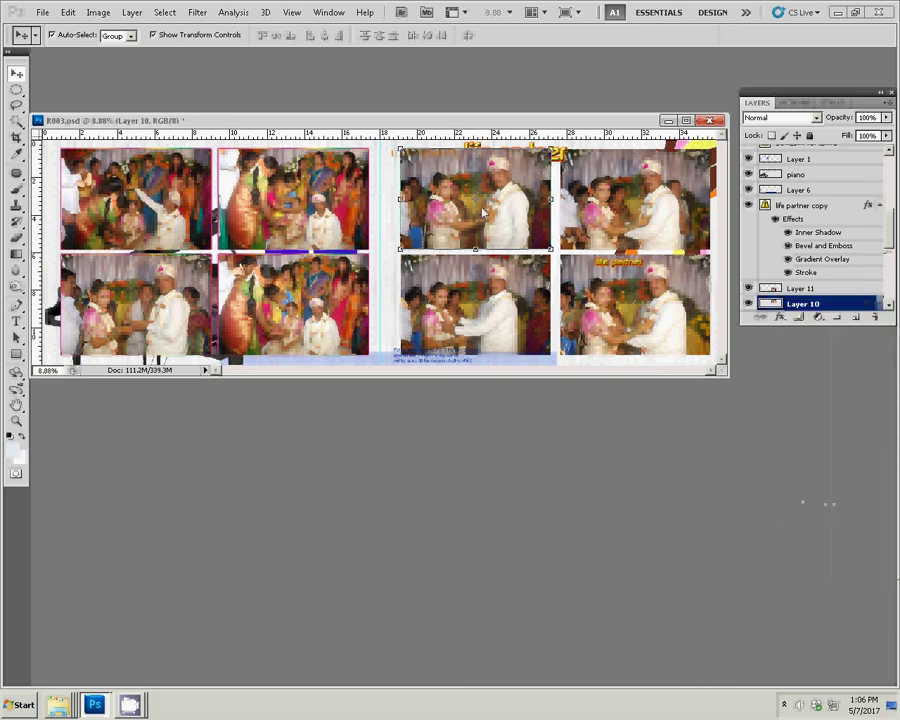
left_click(830, 289)
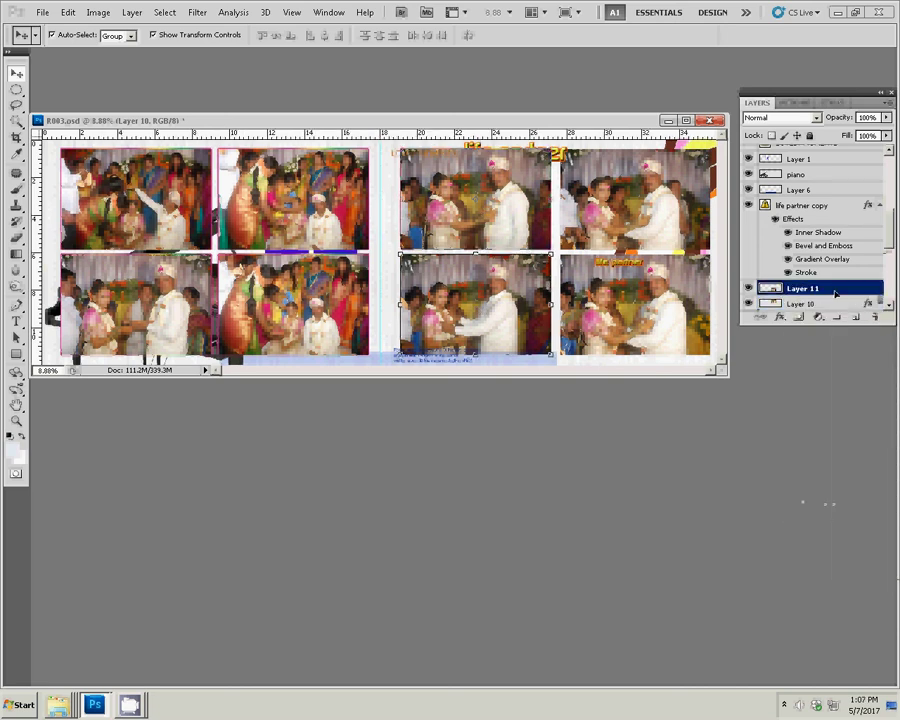
right_click(835, 292)
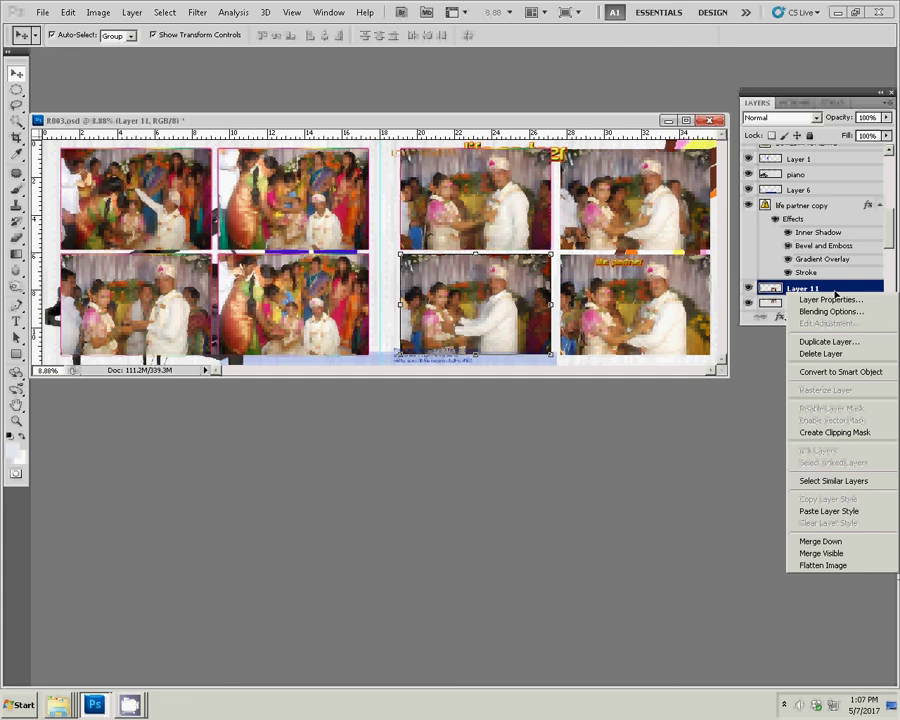
left_click(826, 511)
Paste the copied stroke style onto Layers 8 and 9
left_click(810, 303)
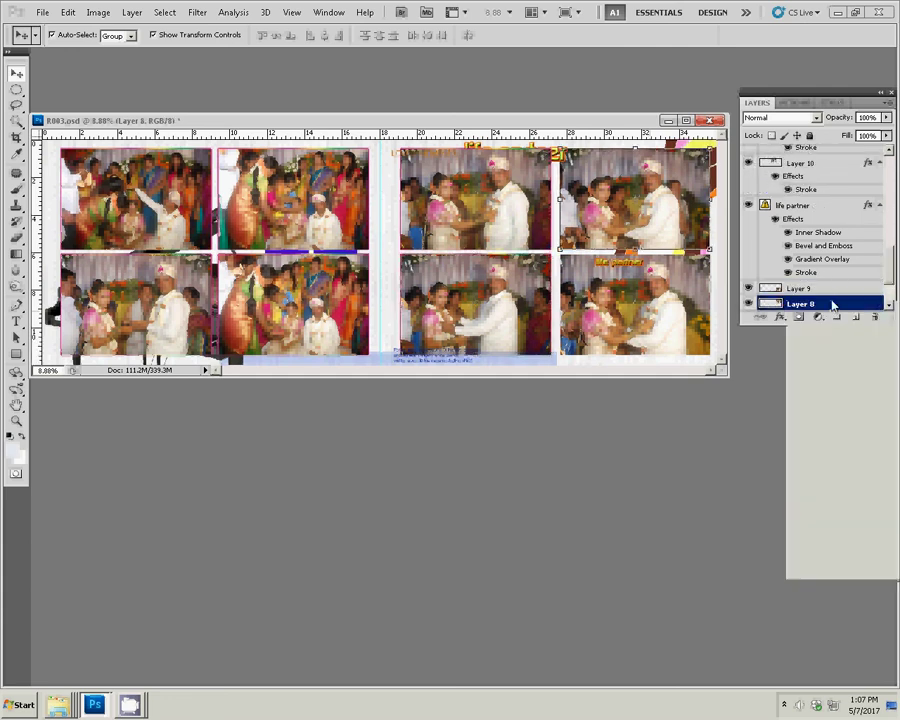
right_click(833, 305)
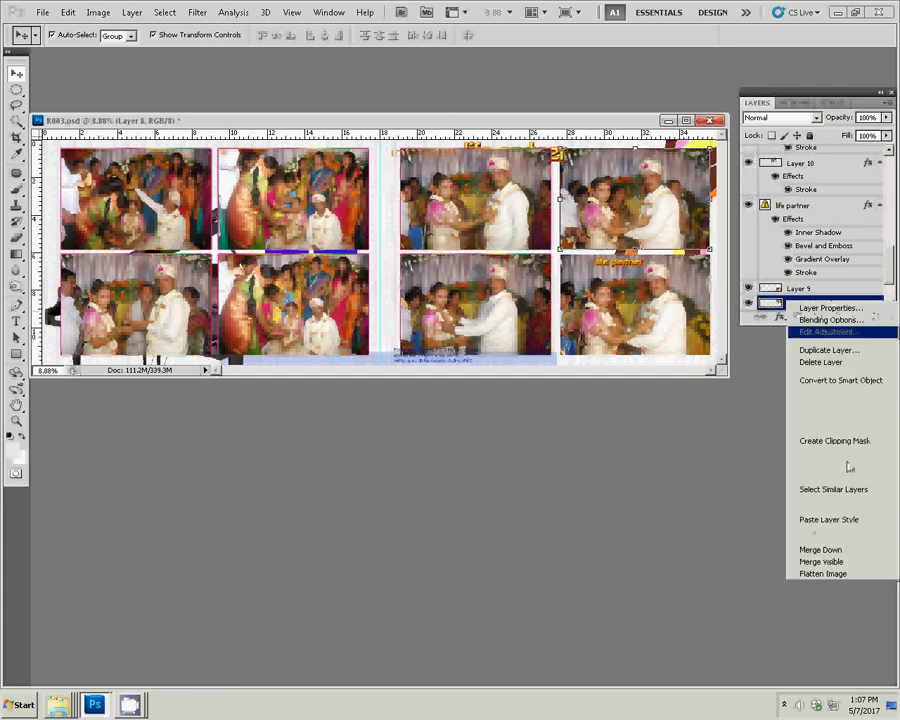
left_click(758, 392)
double_click(800, 288)
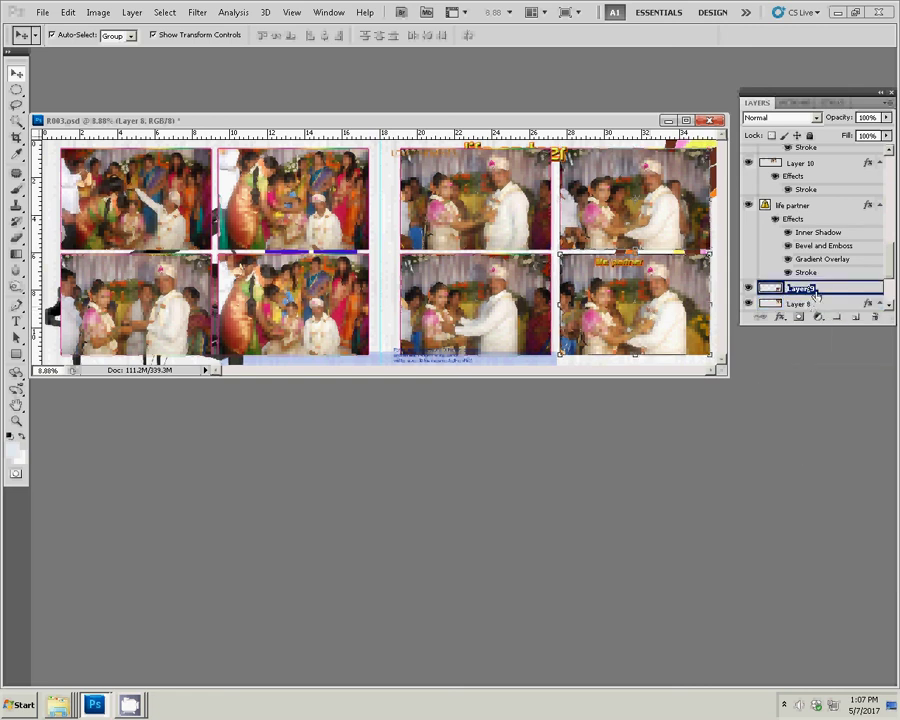
right_click(815, 292)
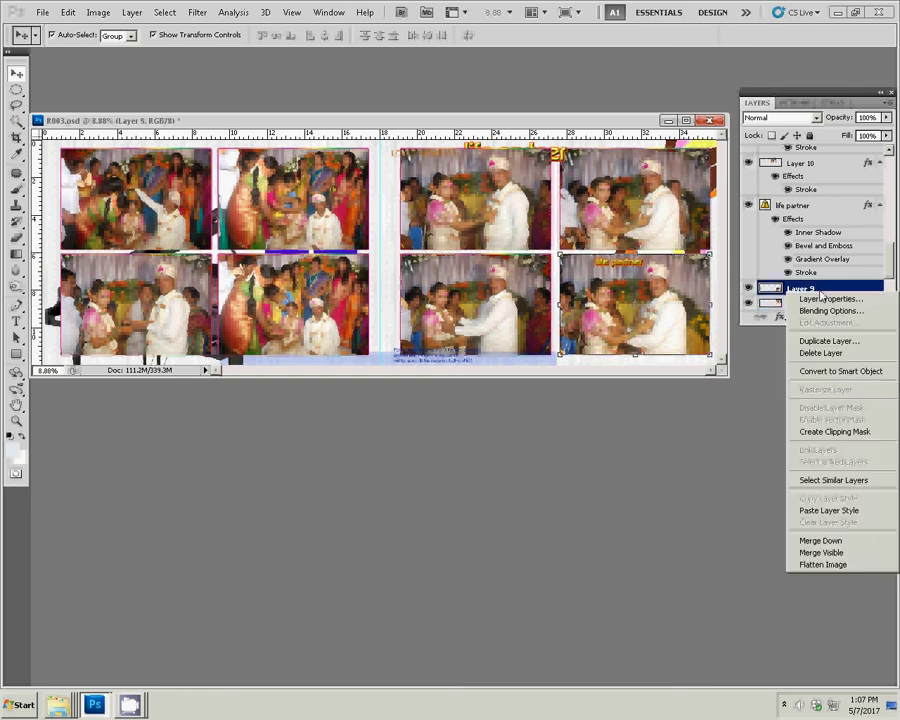
left_click(673, 349)
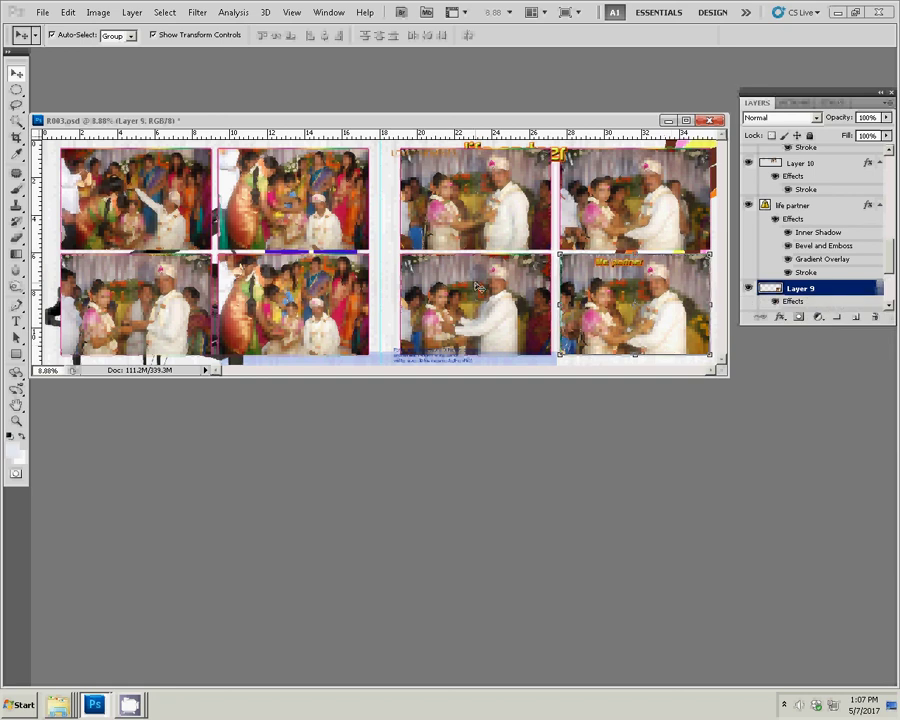
Save the spread as 61.psd in the k5 folder on Local Disk (I:) with maximum compatibility
key("ctrl+shift+s")
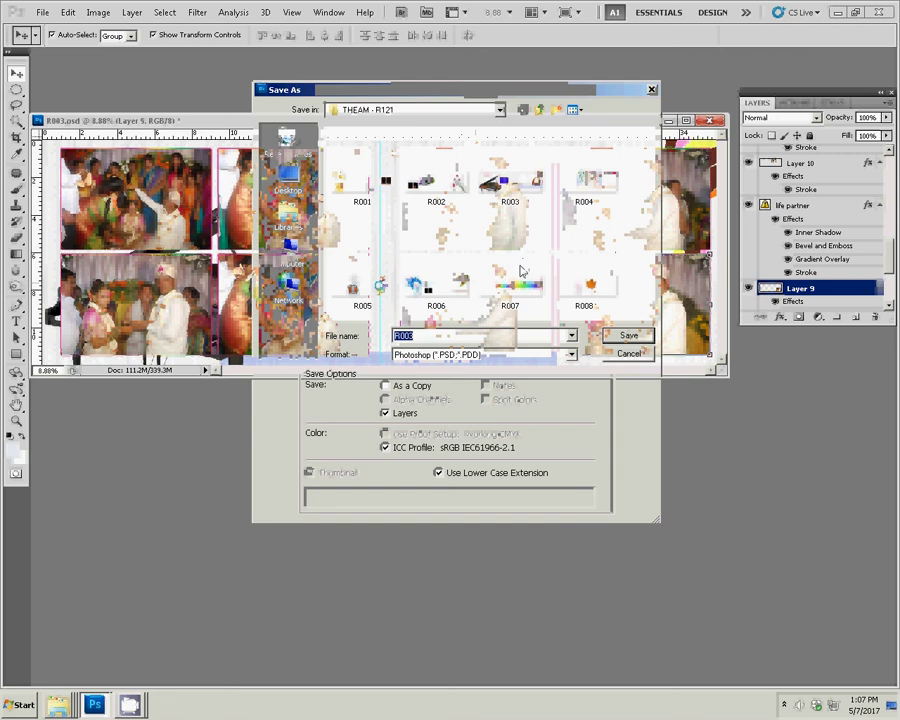
left_click(288, 256)
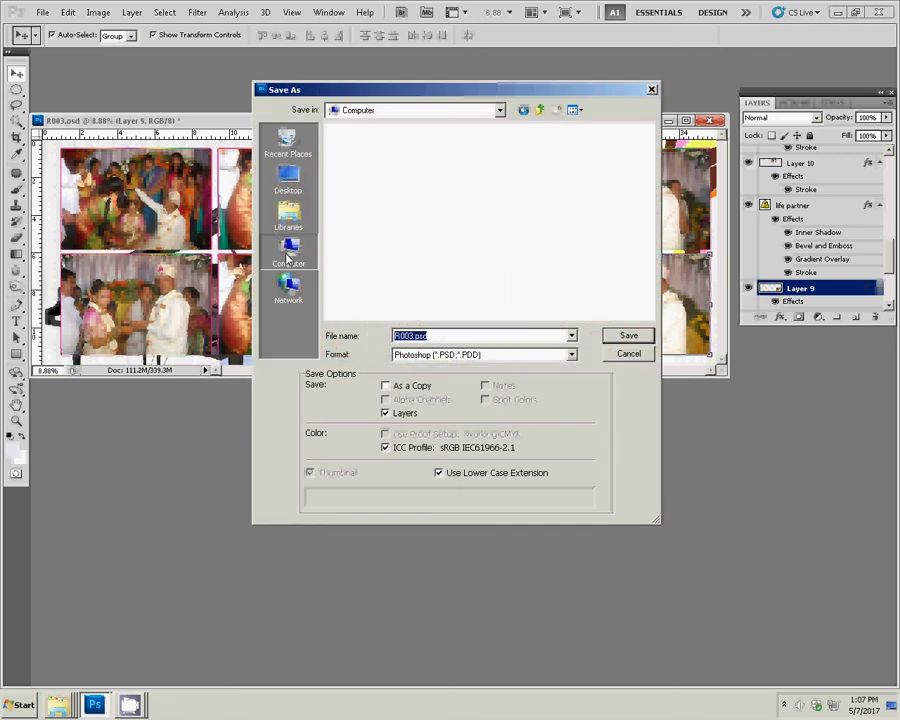
left_click(362, 180)
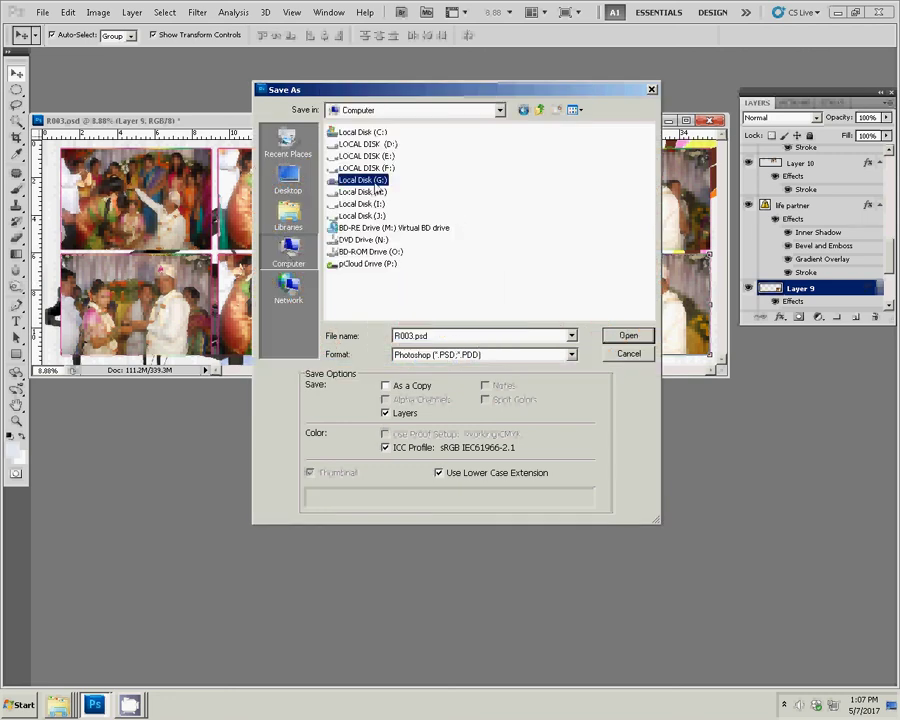
left_click(620, 338)
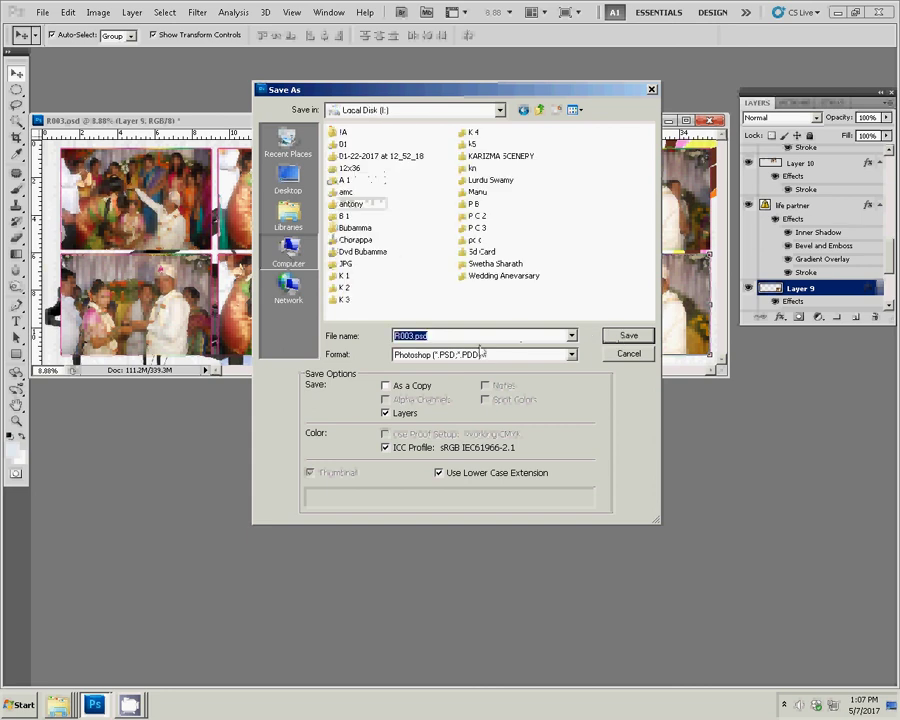
left_click(470, 144)
left_click(625, 338)
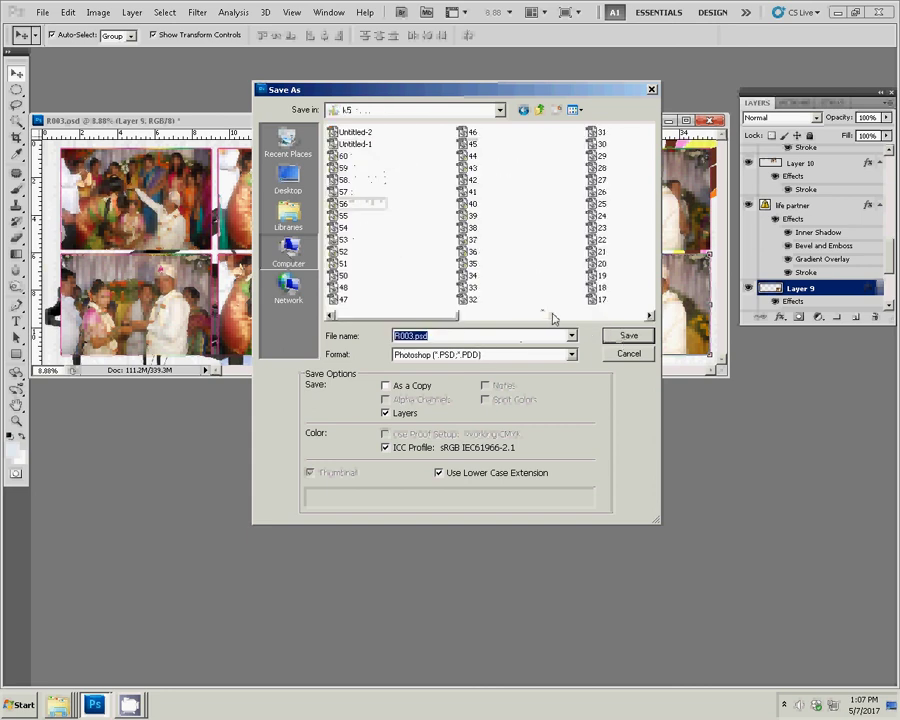
left_click(546, 314)
left_click_drag(559, 318, 355, 322)
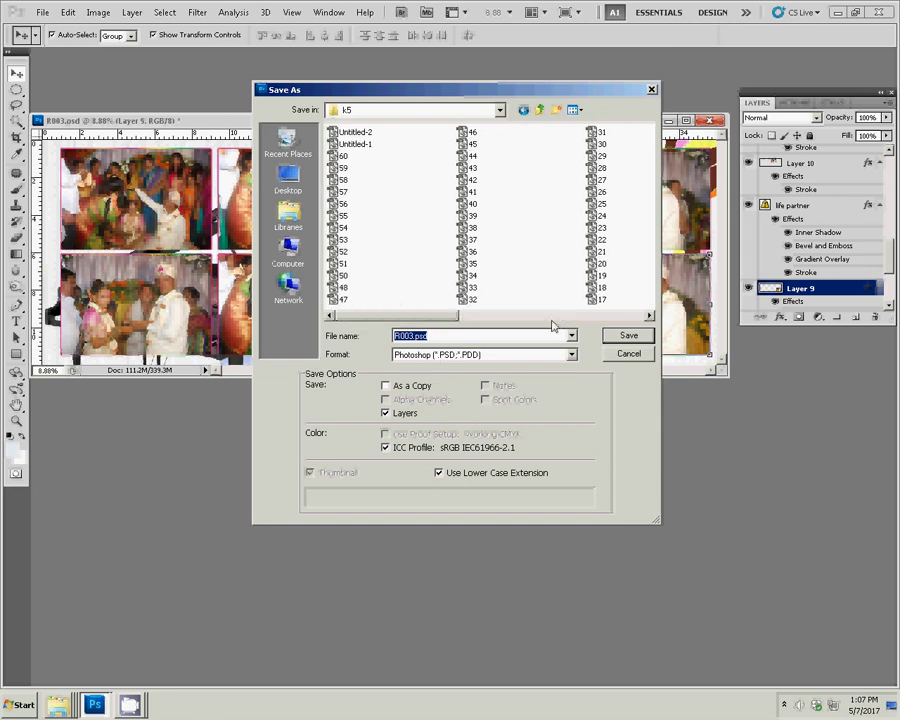
type("61")
left_click(626, 336)
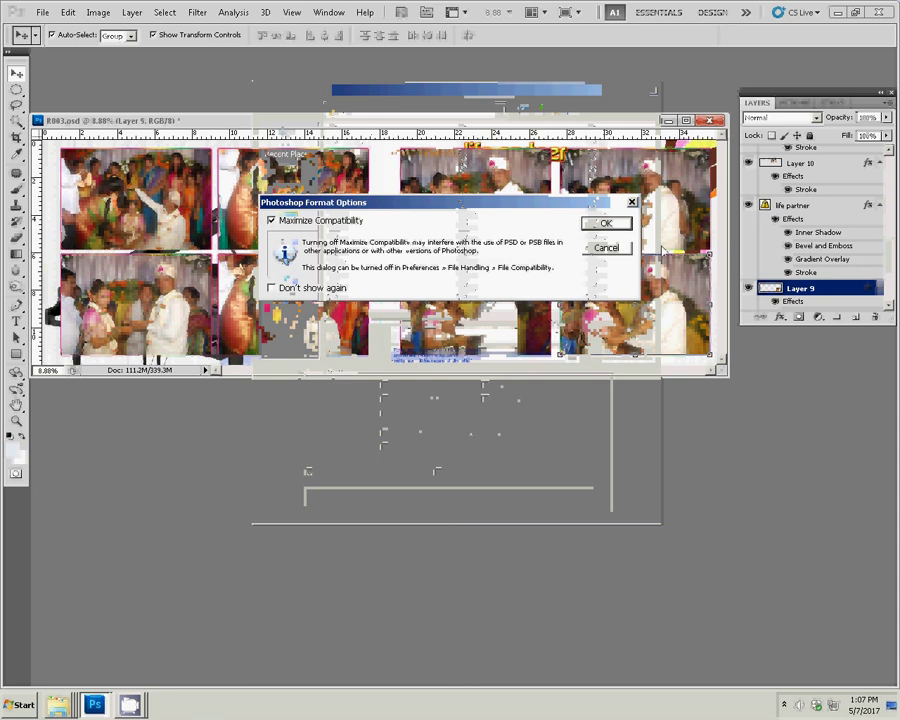
left_click(605, 223)
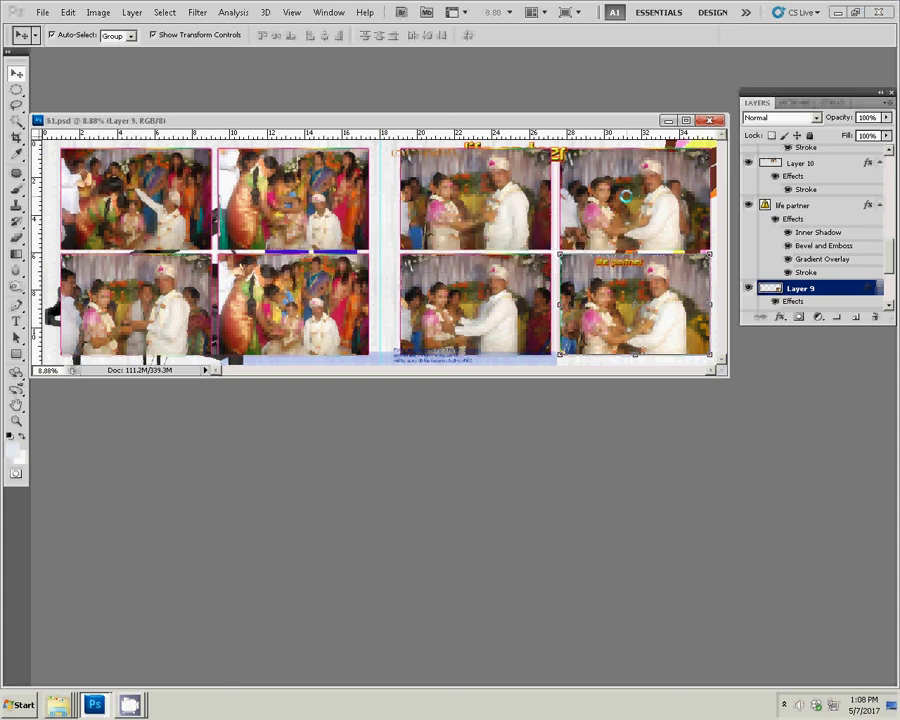
Duplicate the life partner title layer, shift the copy right along the top, and save
left_click(791, 206)
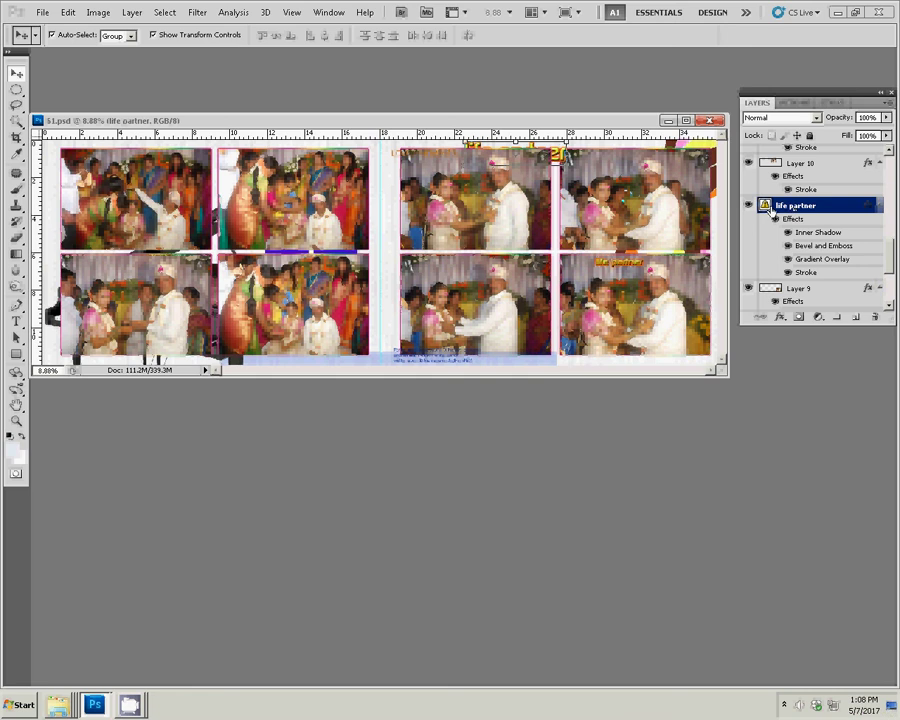
key("ctrl+j")
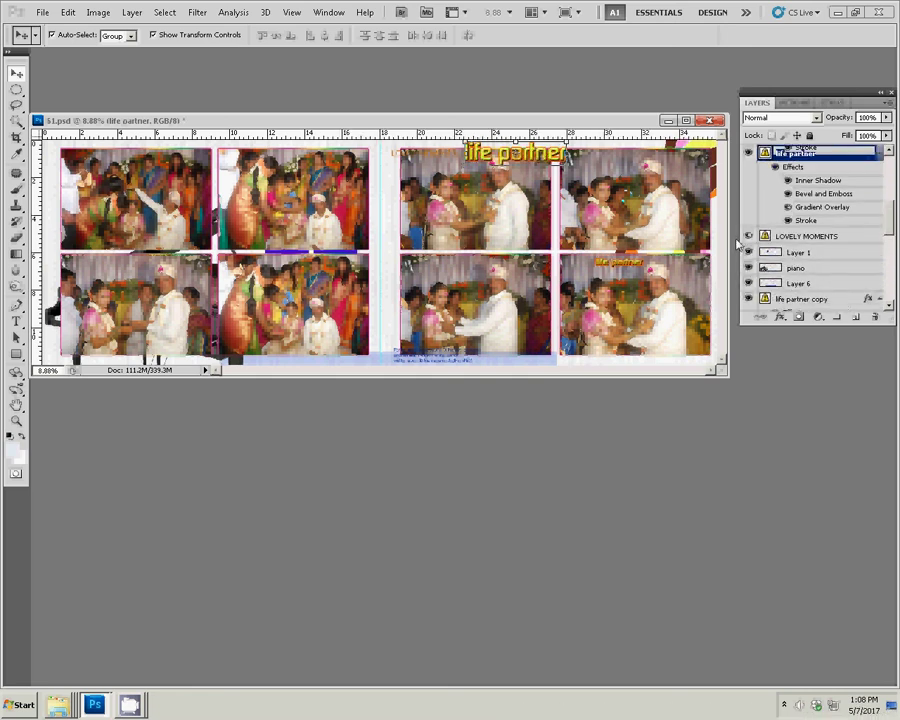
left_click(765, 152, "ctrl")
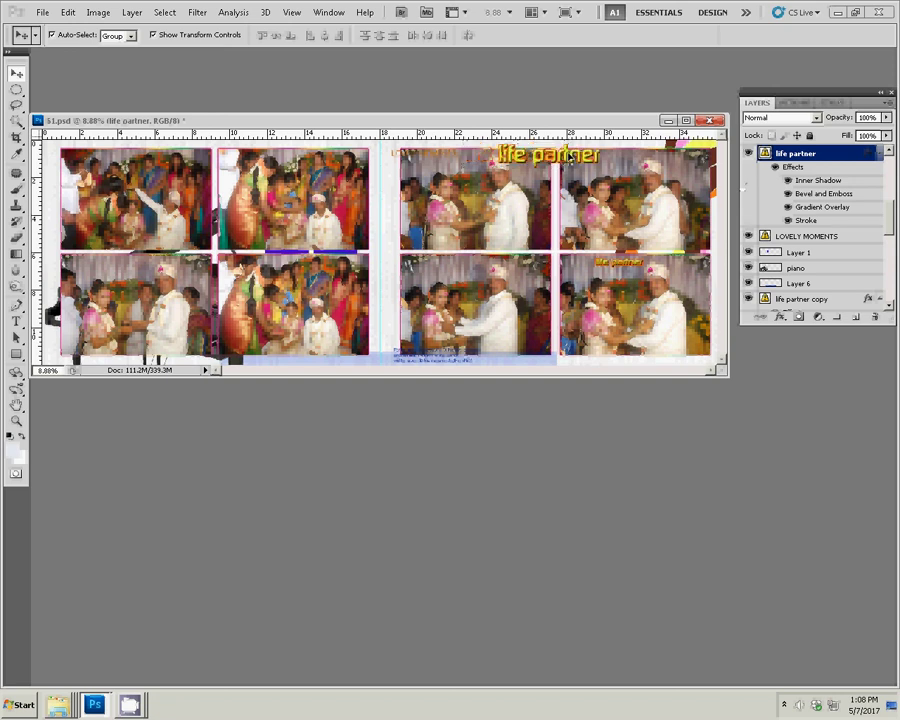
left_click_drag(534, 154, 586, 158)
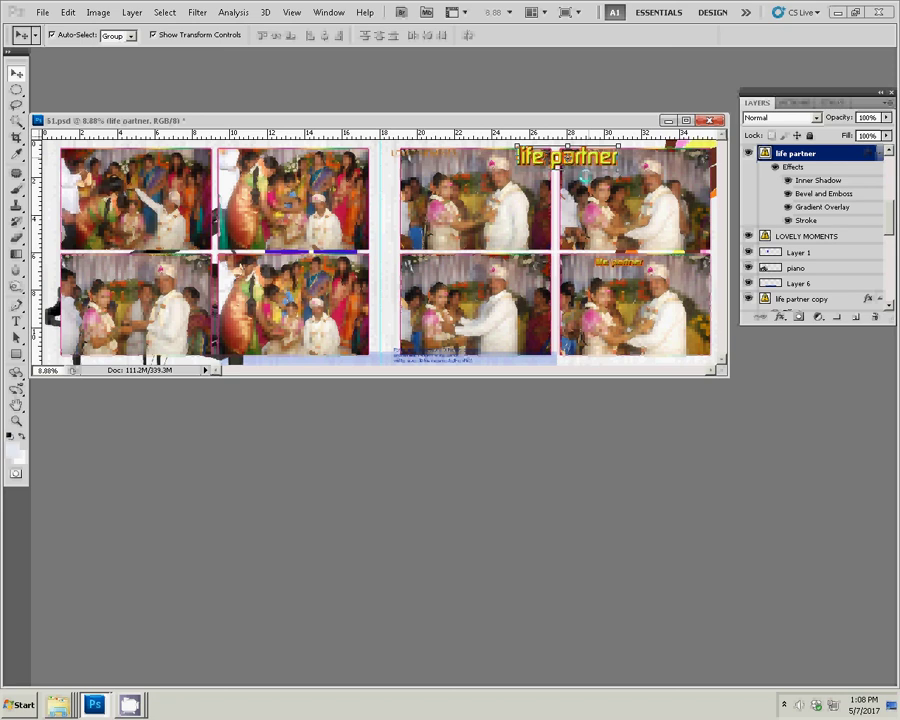
key("ctrl+s")
left_click(131, 706)
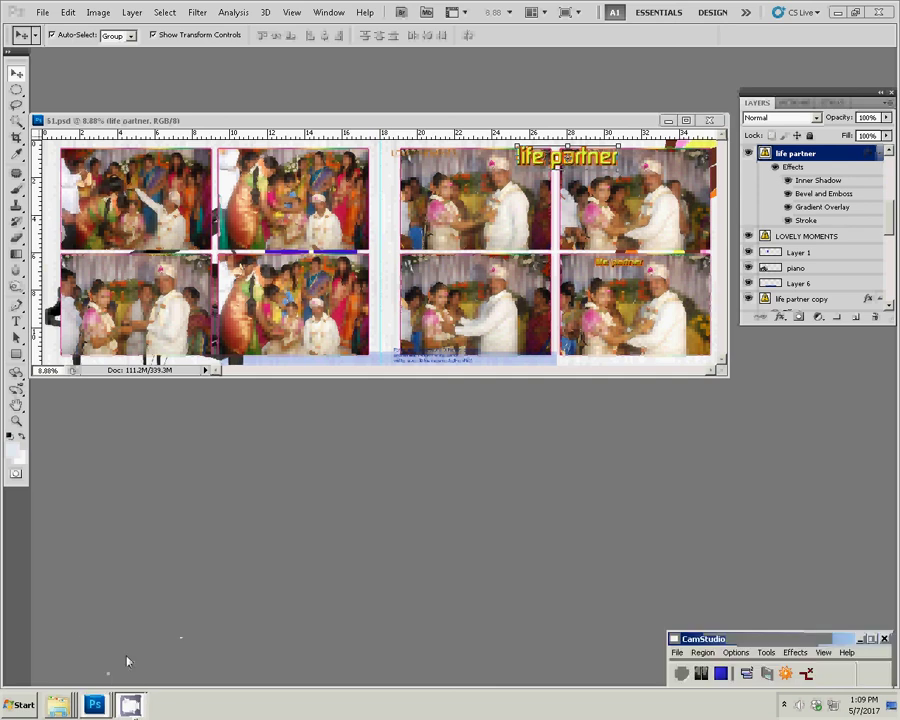